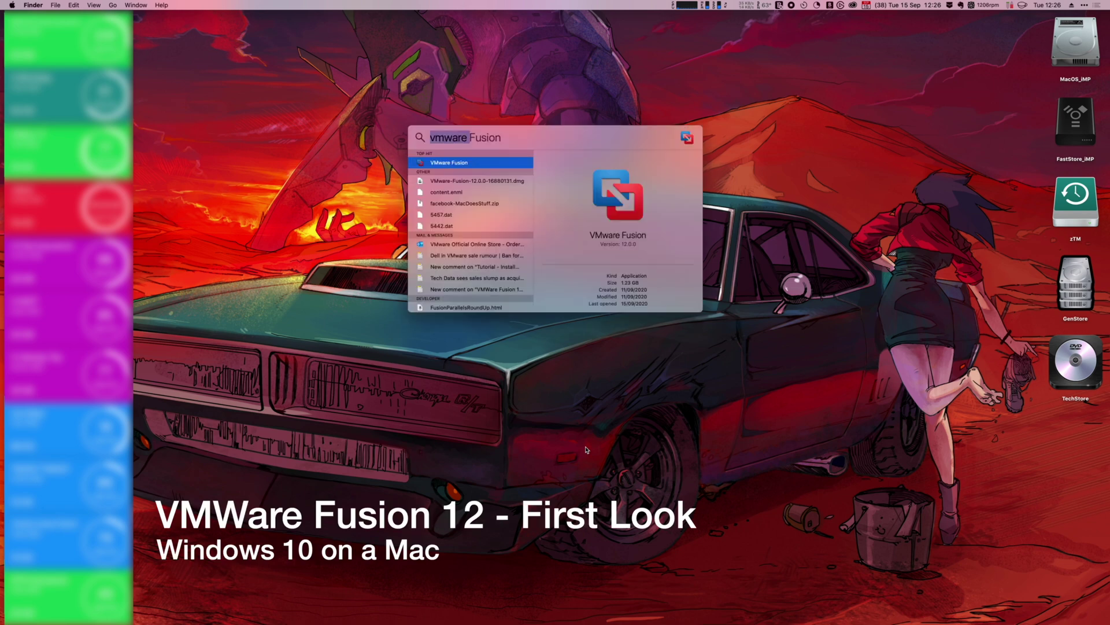
Step: Launch VMware Fusion and confirm in About VMware Fusion that it is Professional 12.0.0
key("Return")
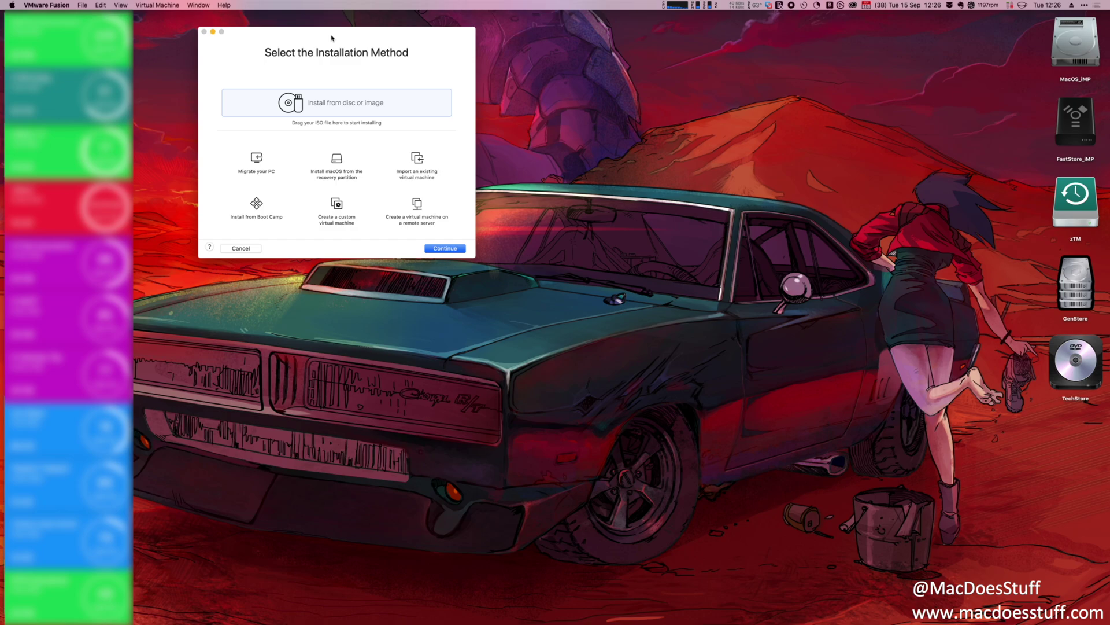
left_click(46, 5)
left_click(64, 18)
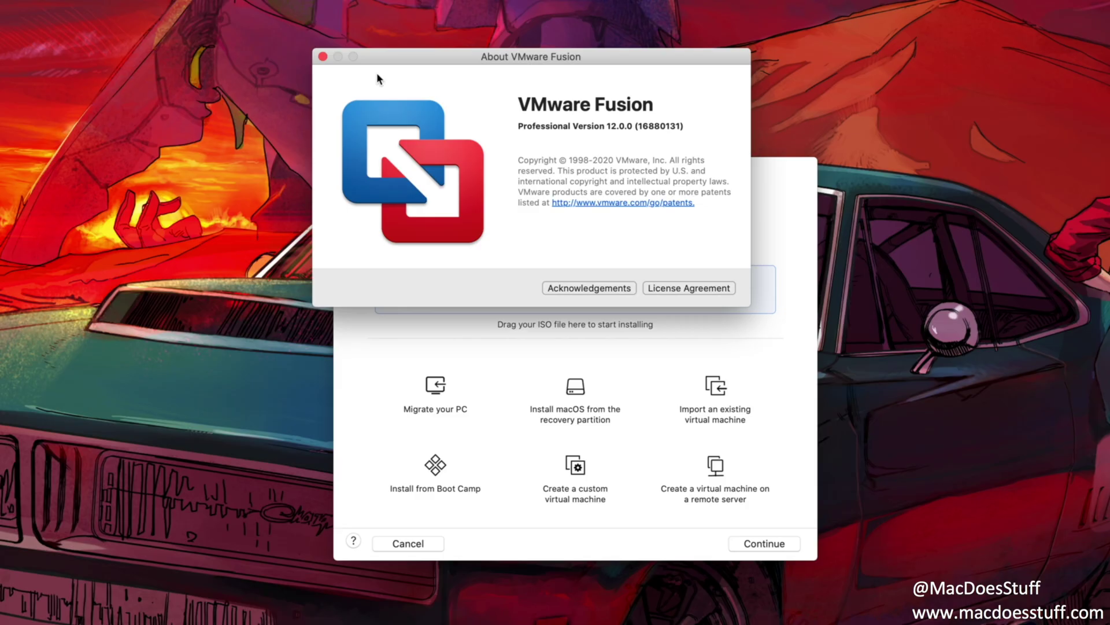
left_click(323, 56)
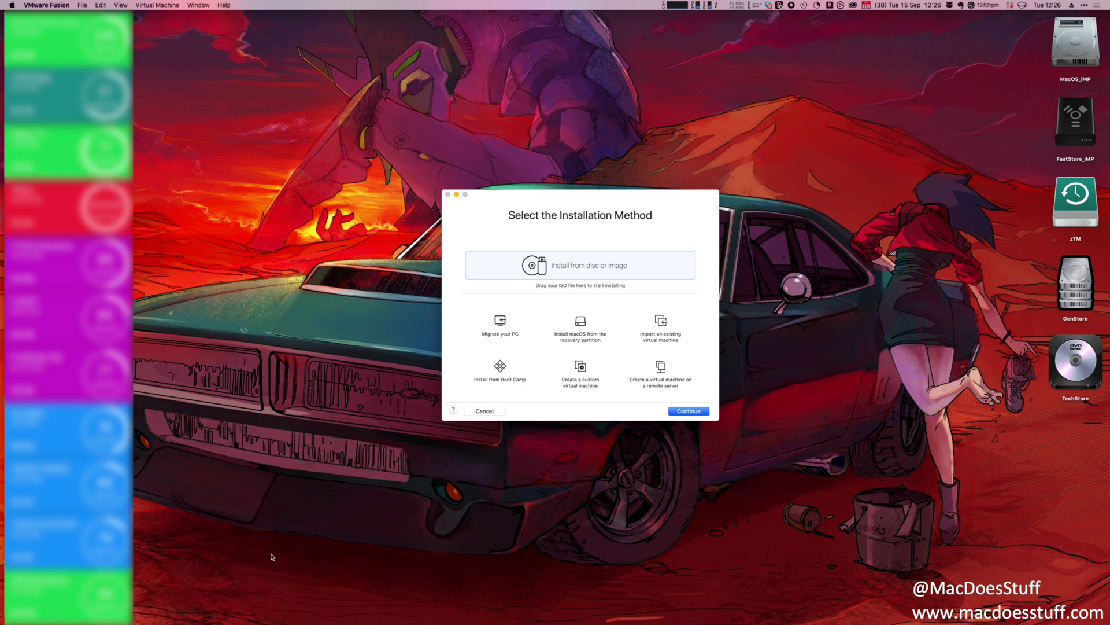
Step: Scroll through the VMware Fusion page's Fusion Player vs Fusion Pro comparison table in Edge
left_click(275, 609)
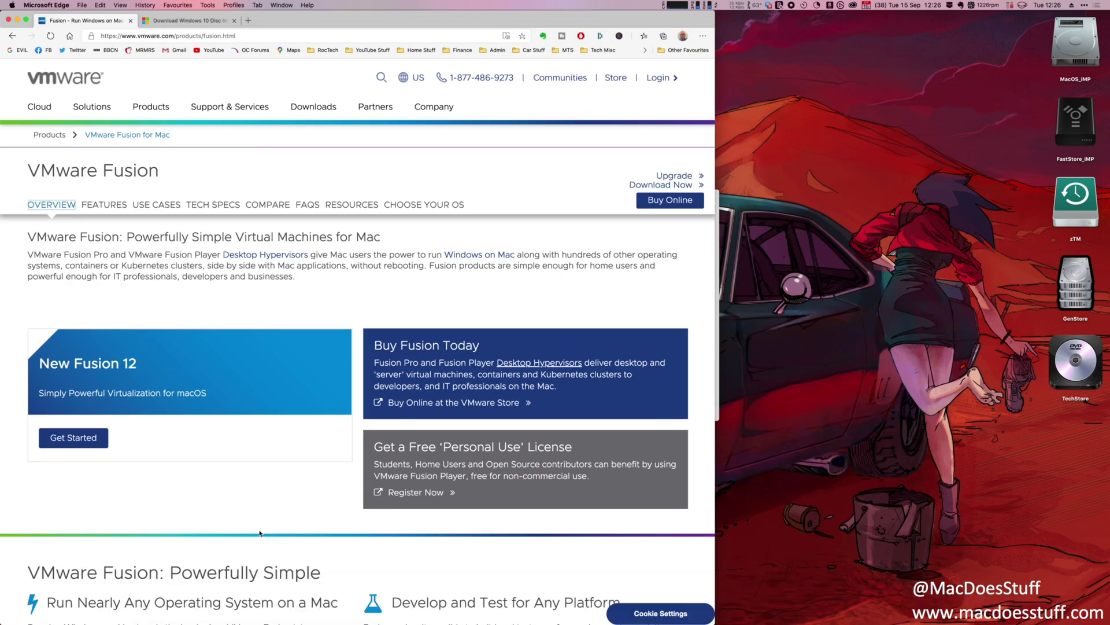
scroll(264, 524, "down", 10)
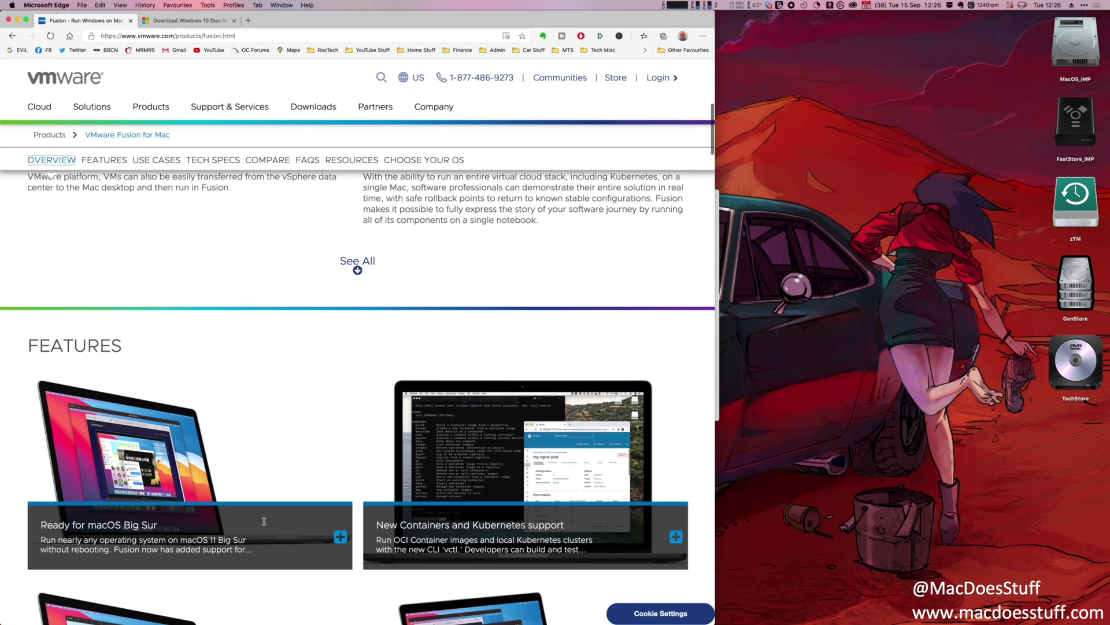
scroll(264, 522, "up", 7)
scroll(264, 522, "up", 2)
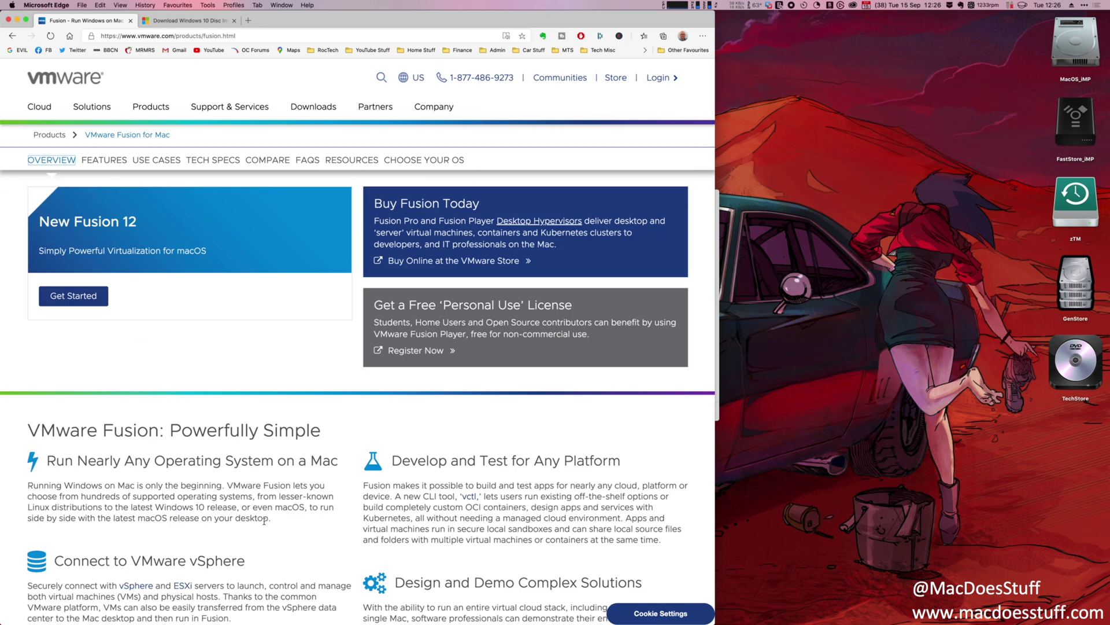
scroll(264, 523, "down", 10)
scroll(265, 524, "down", 12)
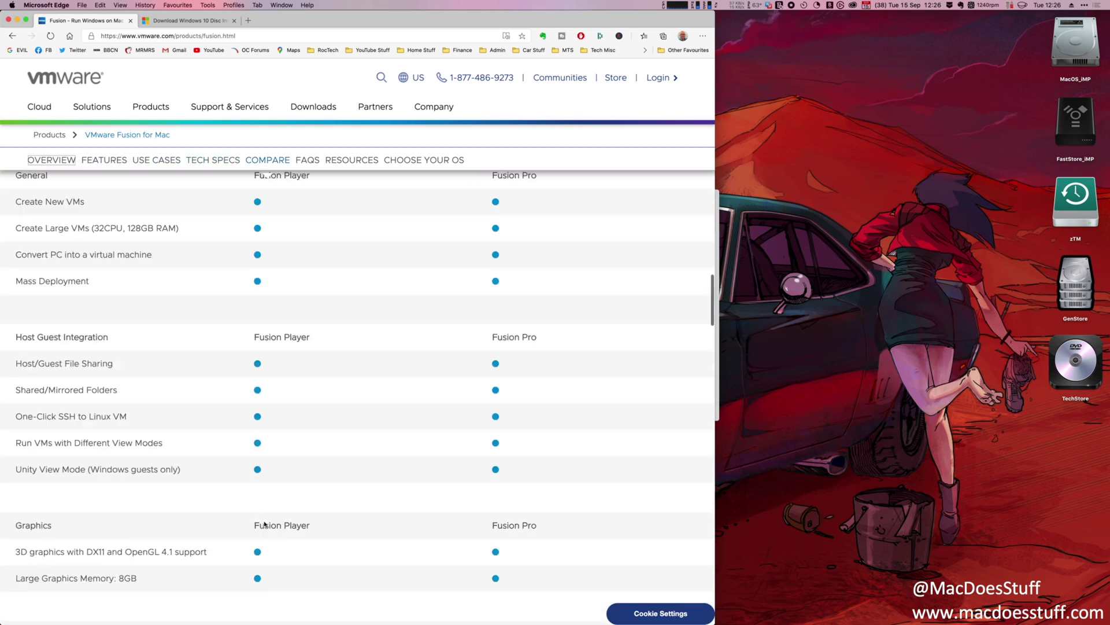
scroll(264, 524, "up", 2)
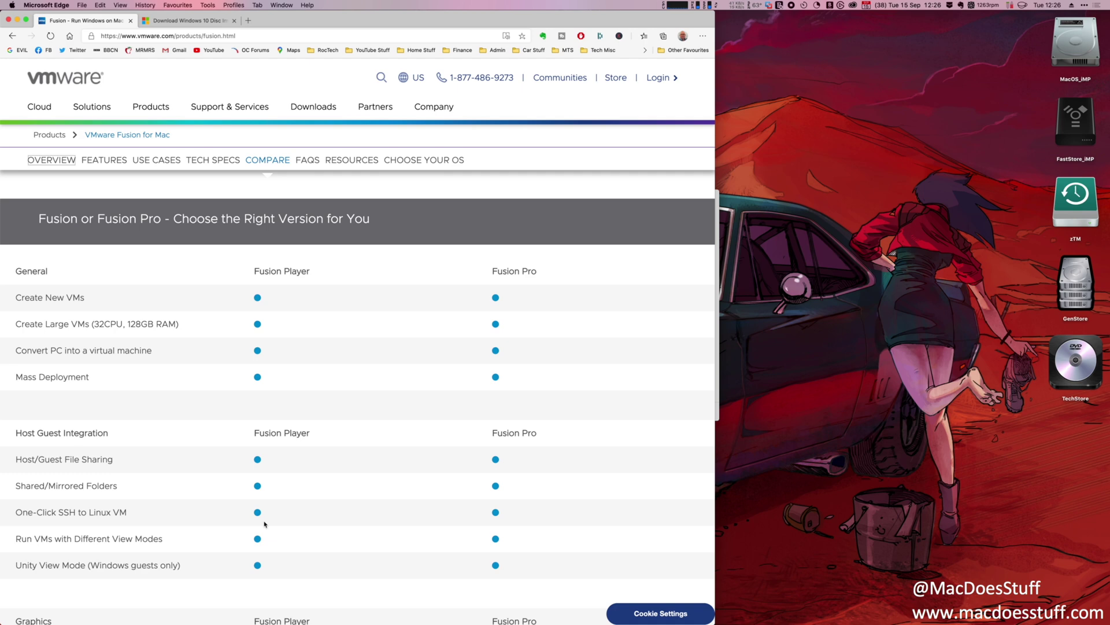
scroll(265, 524, "down", 8)
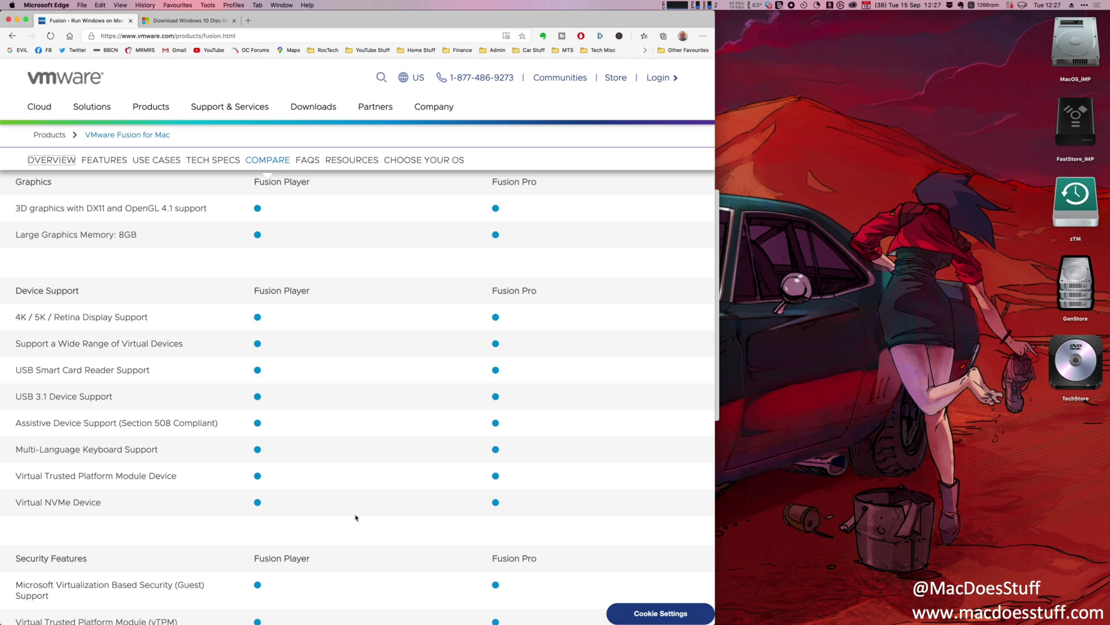
scroll(356, 517, "down", 5)
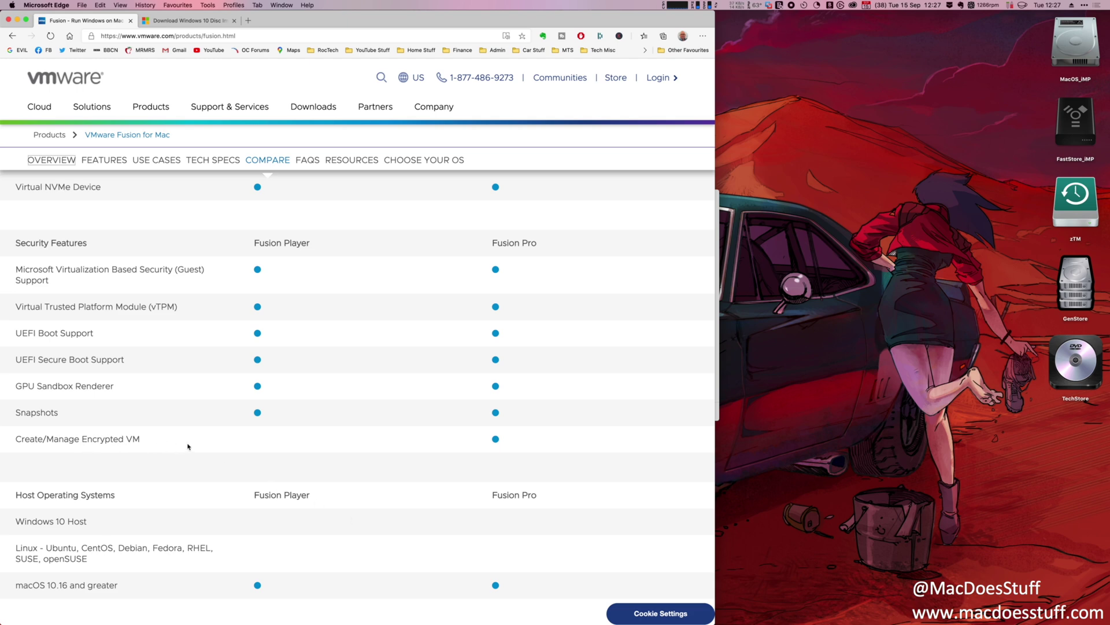
scroll(334, 460, "down", 15)
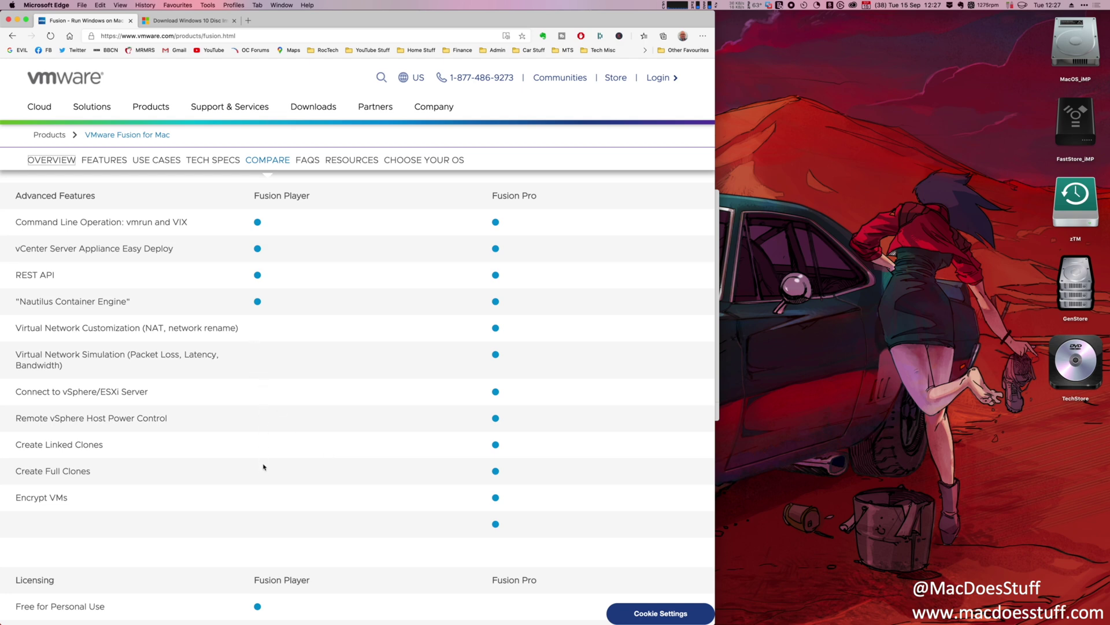
scroll(263, 477, "down", 3)
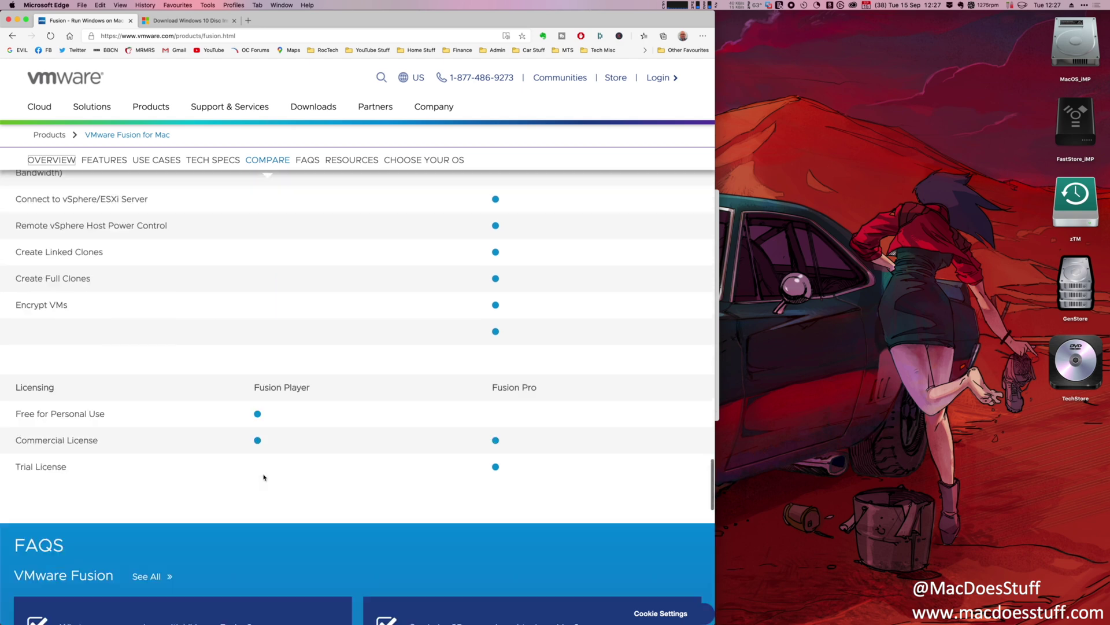
scroll(264, 476, "up", 10)
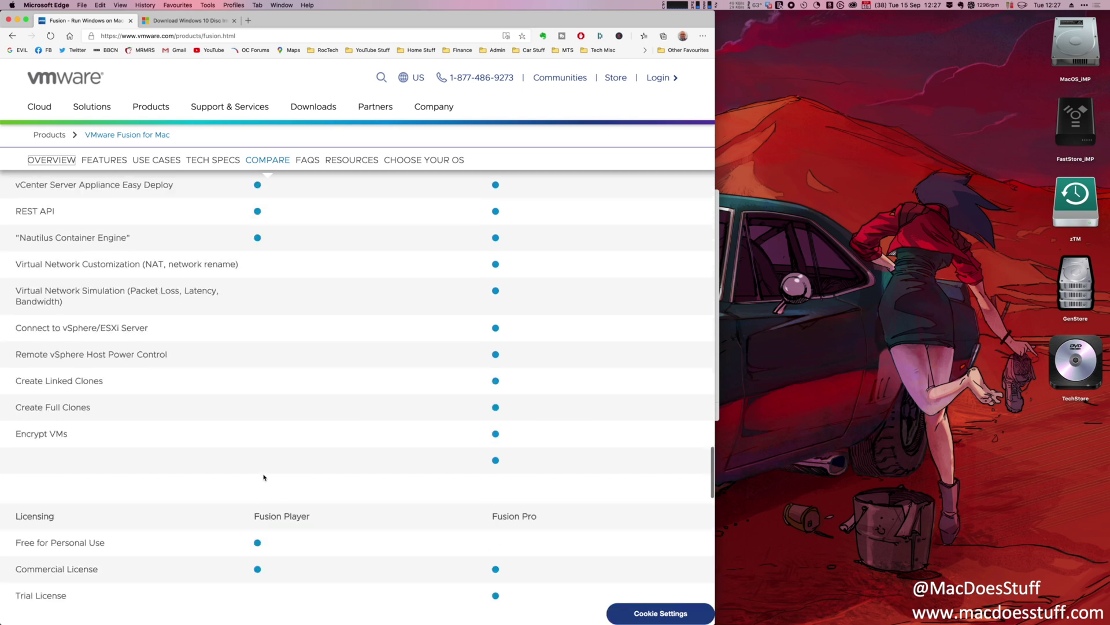
scroll(263, 477, "up", 15)
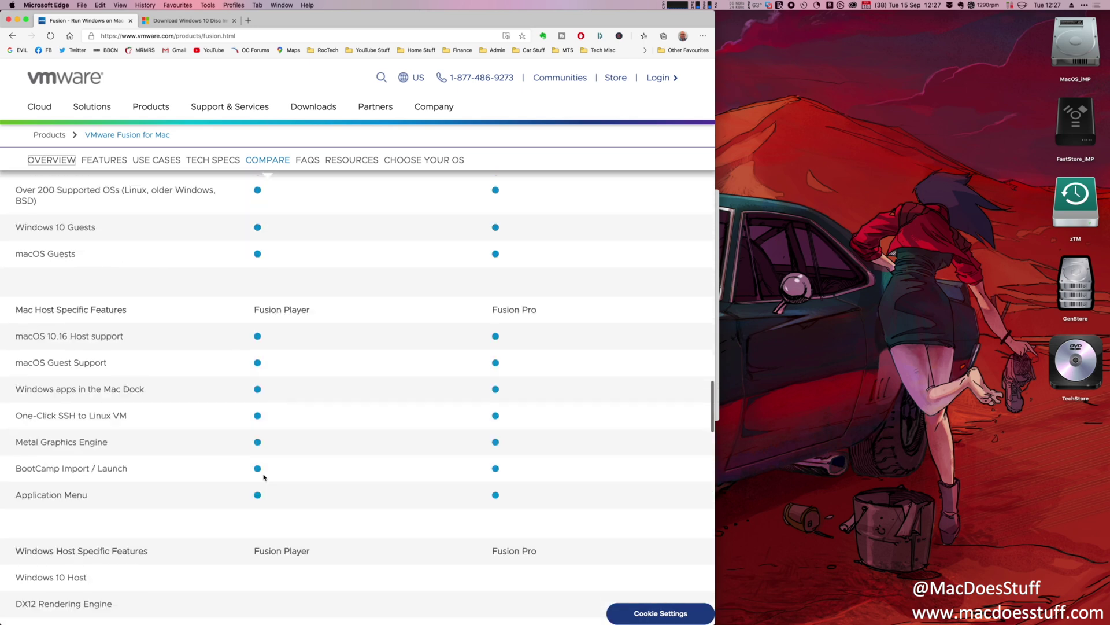
scroll(264, 476, "up", 7)
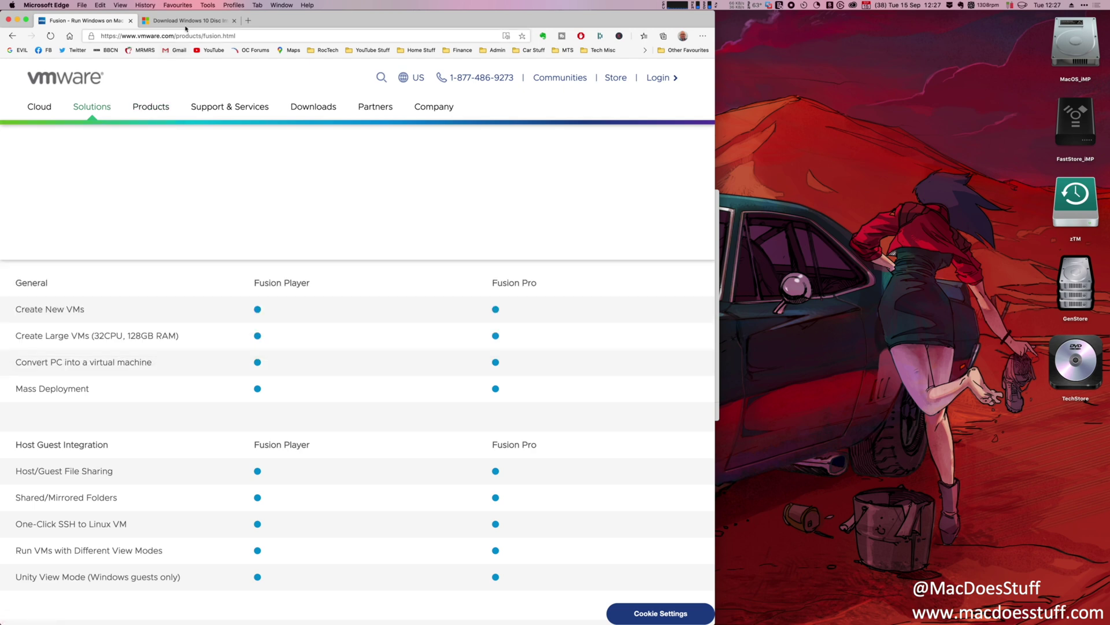
left_click(186, 26)
Step: Choose edition Windows 10 and English, then start the 64-bit ISO download
scroll(312, 323, "down", 5)
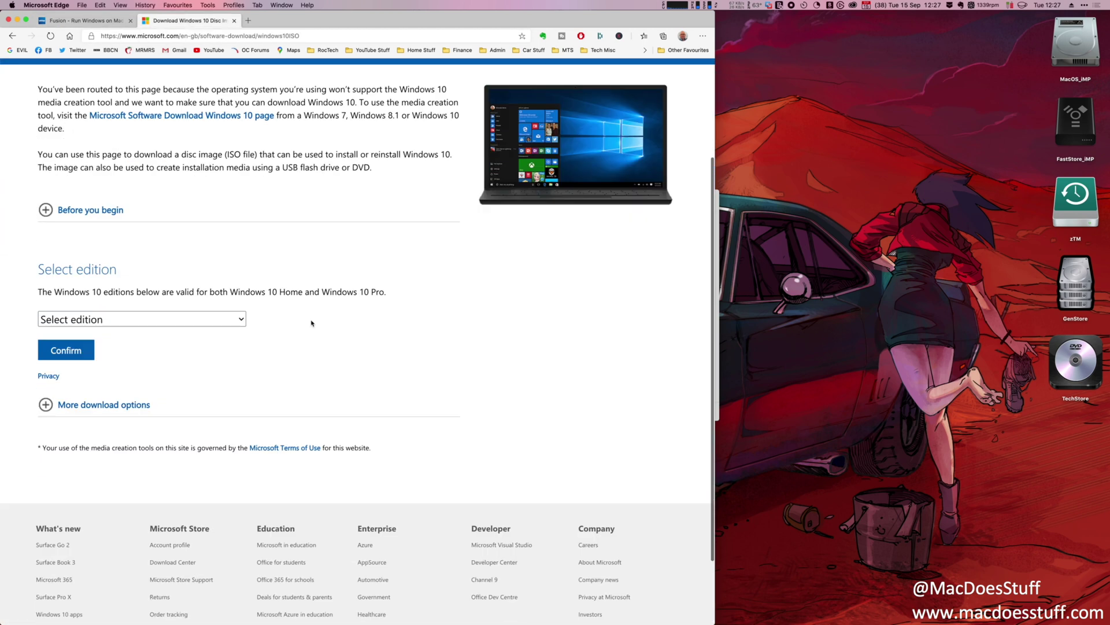
scroll(312, 323, "down", 3)
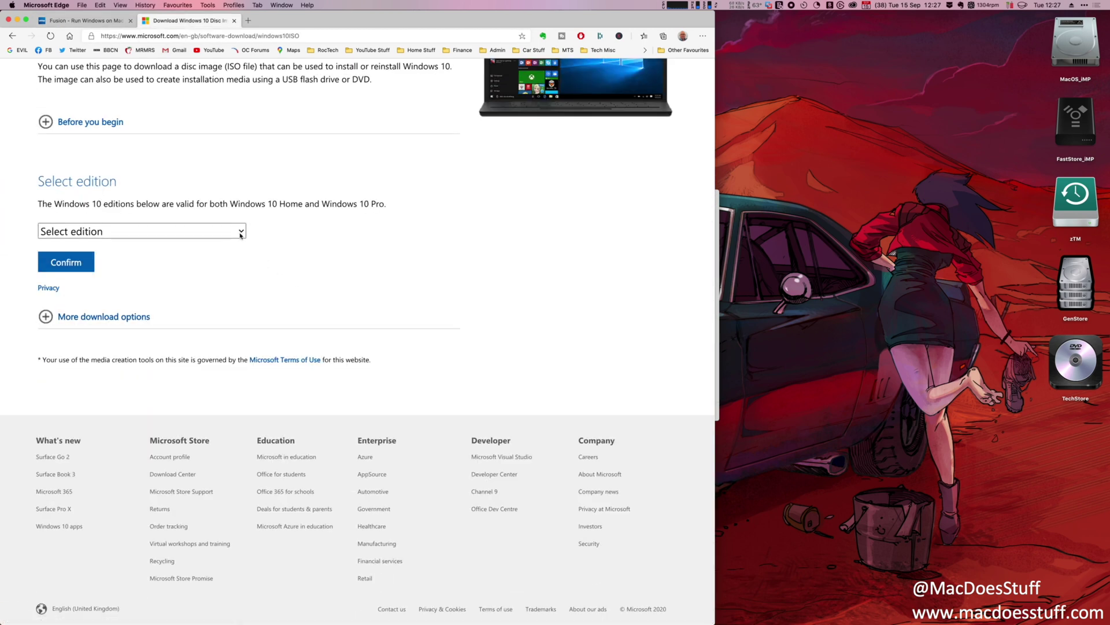
left_click(240, 232)
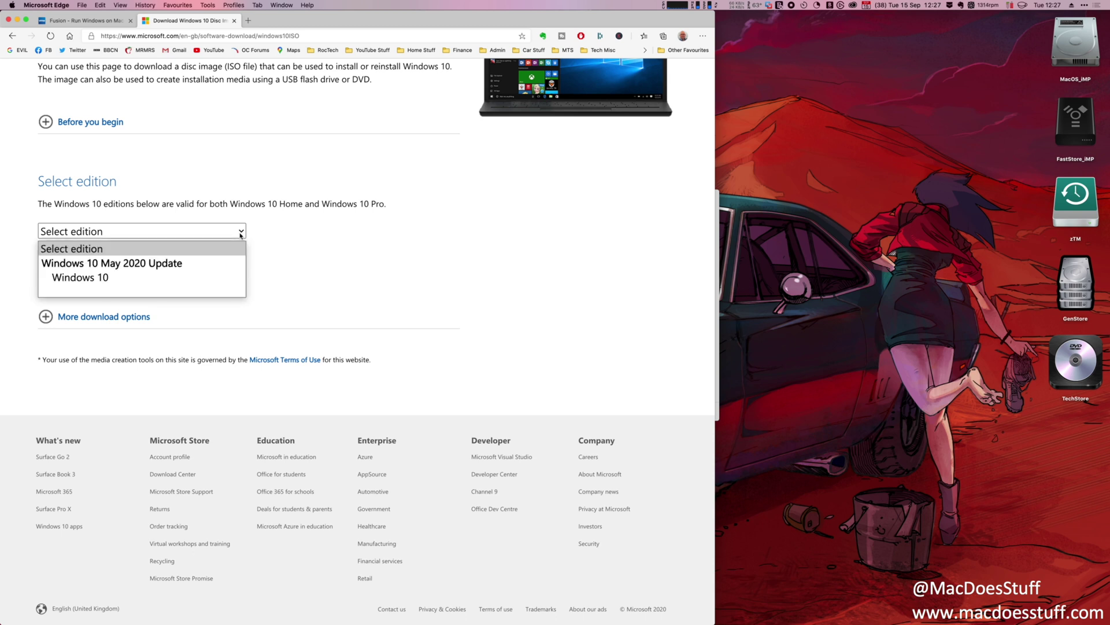
left_click(224, 281)
left_click(65, 260)
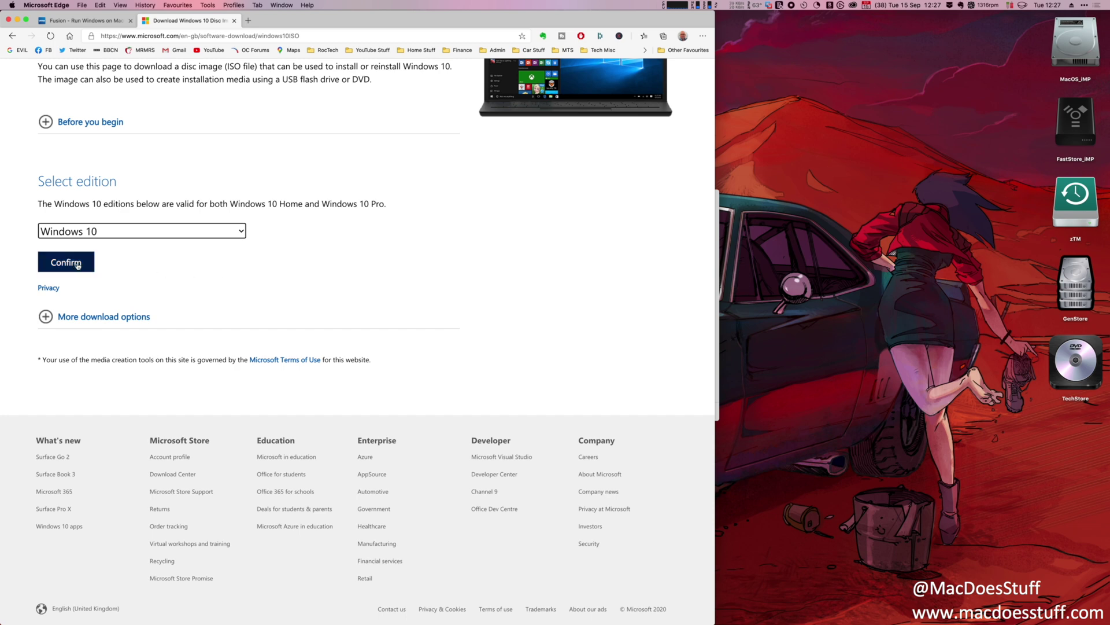
left_click(215, 301)
scroll(202, 391, "down", 2)
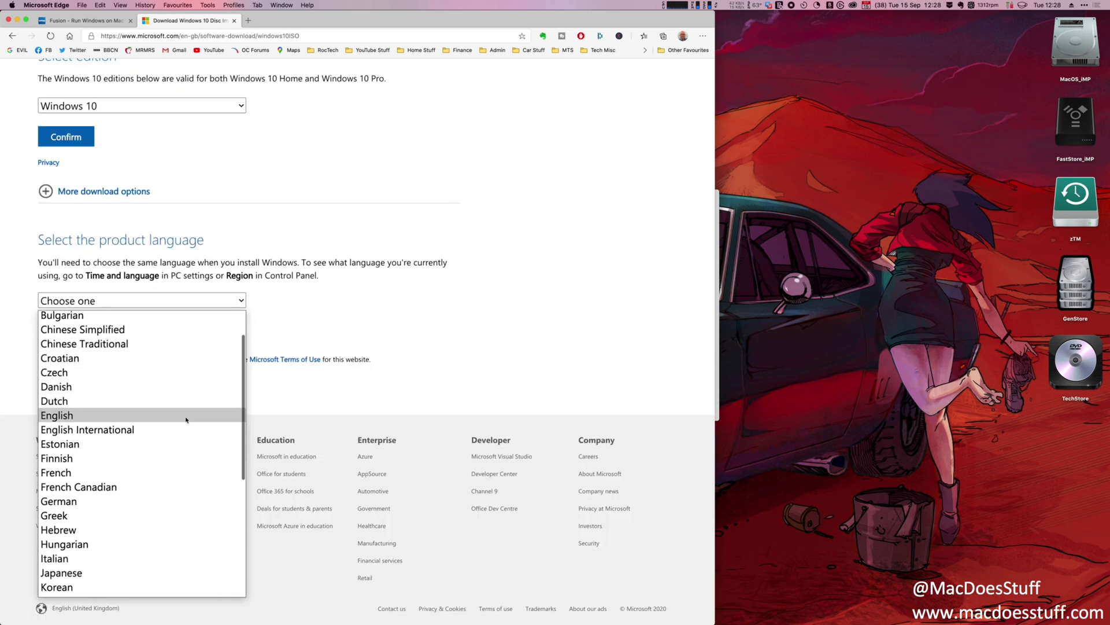
left_click(203, 416)
left_click(85, 338)
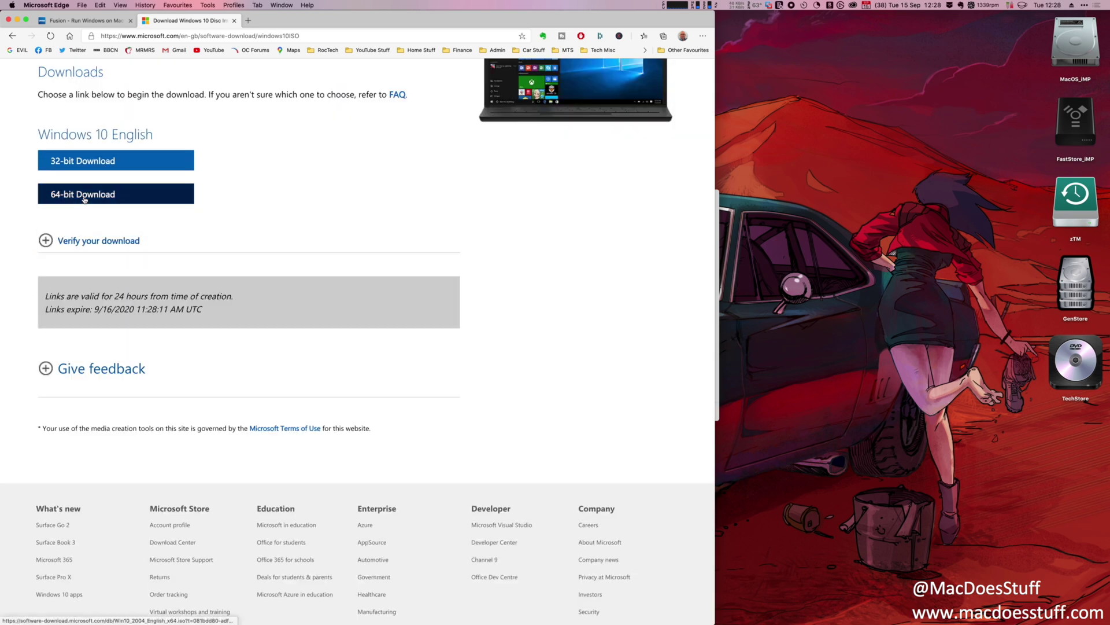
left_click(107, 195)
Step: Check the Downloads list for Win10_2004_English_x64.iso, then close it
left_click(282, 5)
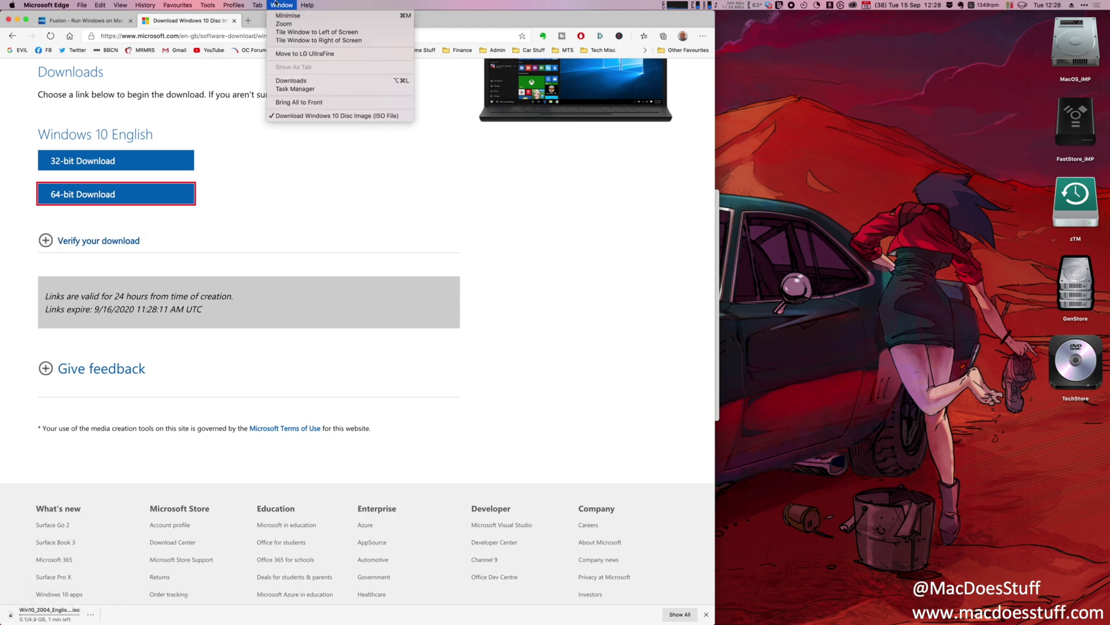
left_click(300, 82)
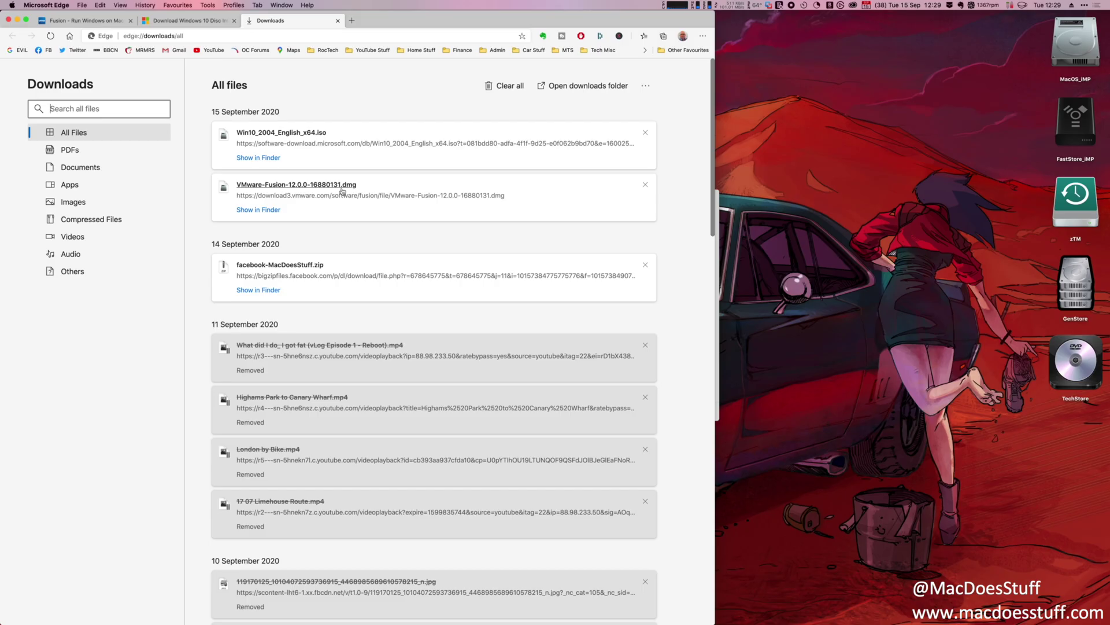
key("super+w")
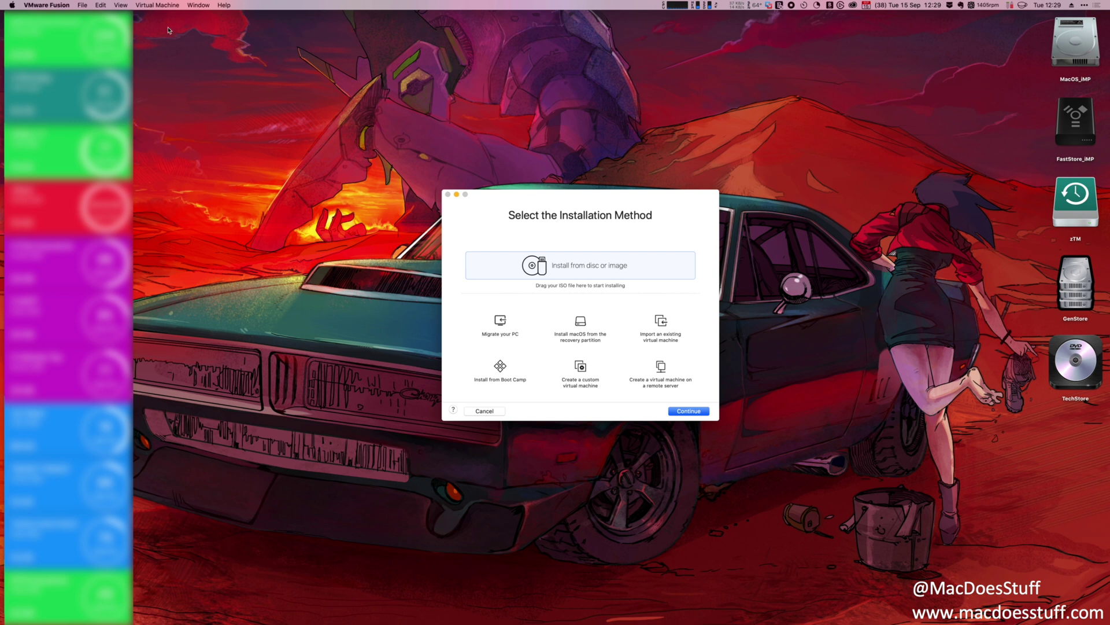
left_click(12, 5)
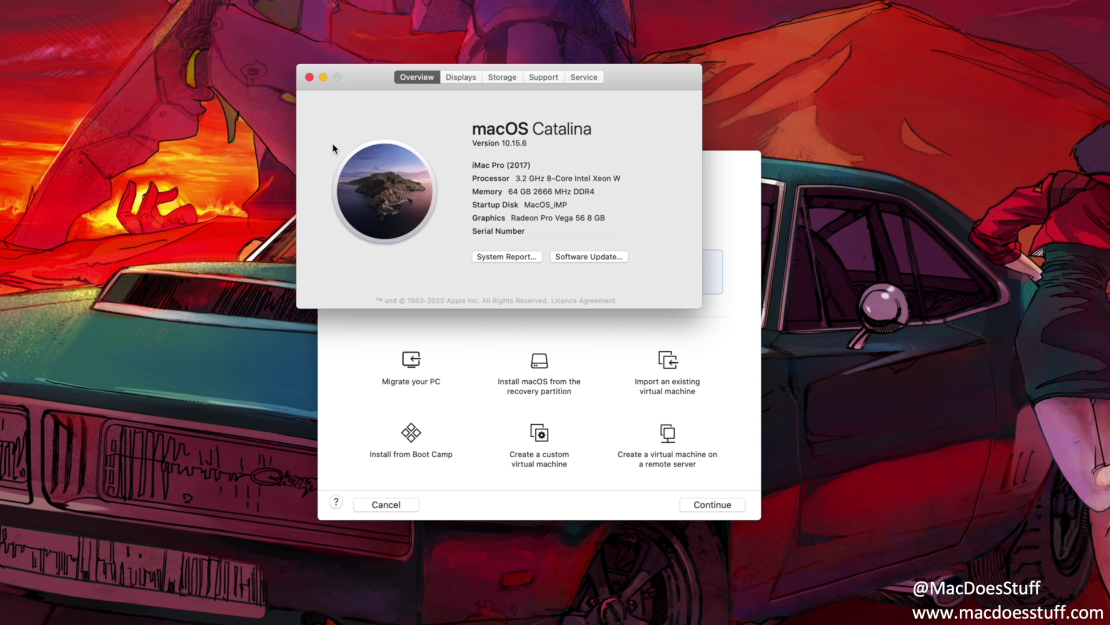
key("super+w")
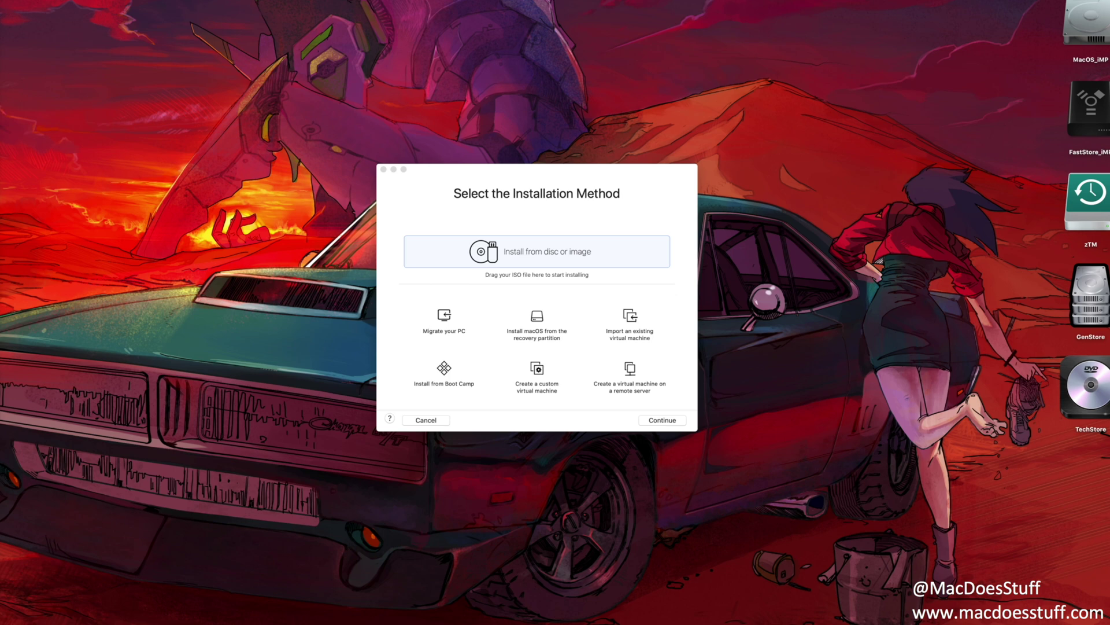
Step: Create a new VM from disc image Win10_2004_English_x64.iso and continue to Easy Install
left_click(513, 256)
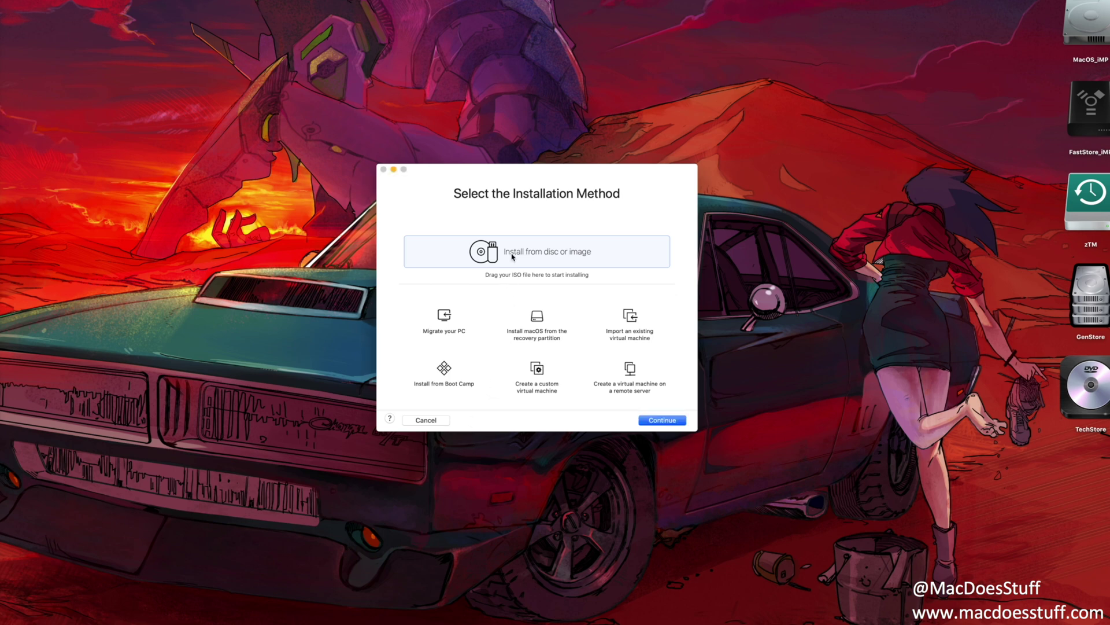
left_click(677, 423)
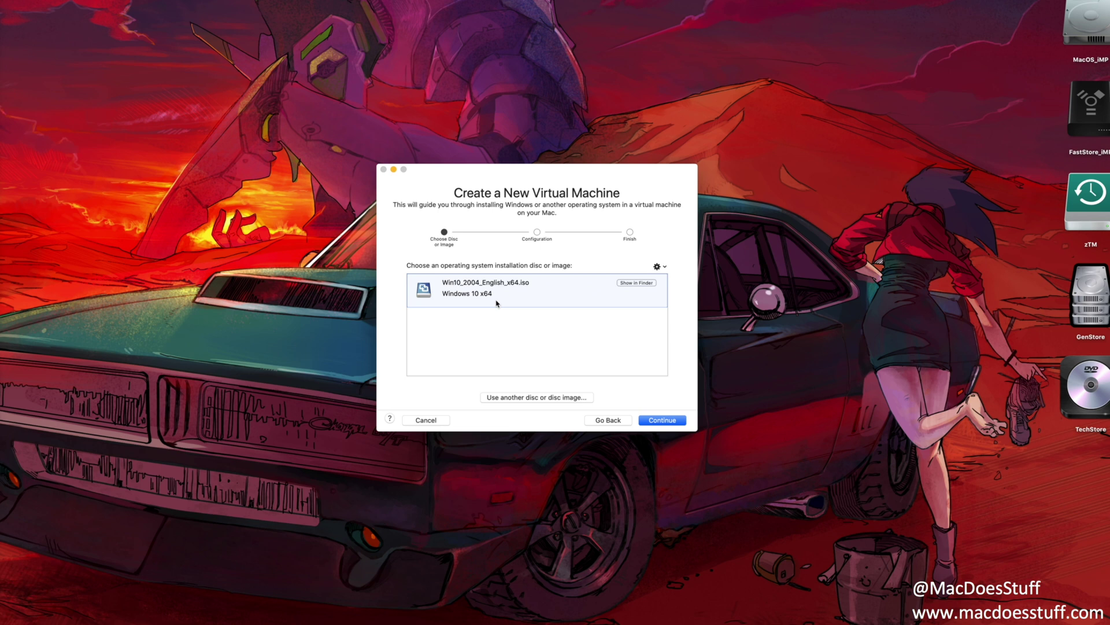
left_click(524, 398)
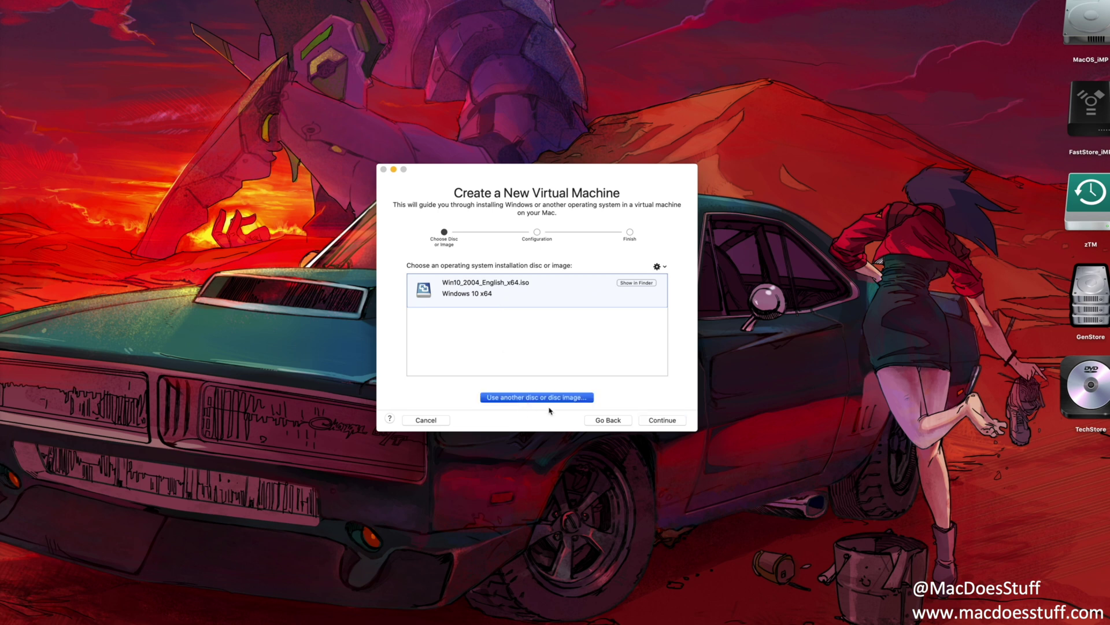
left_click(665, 390)
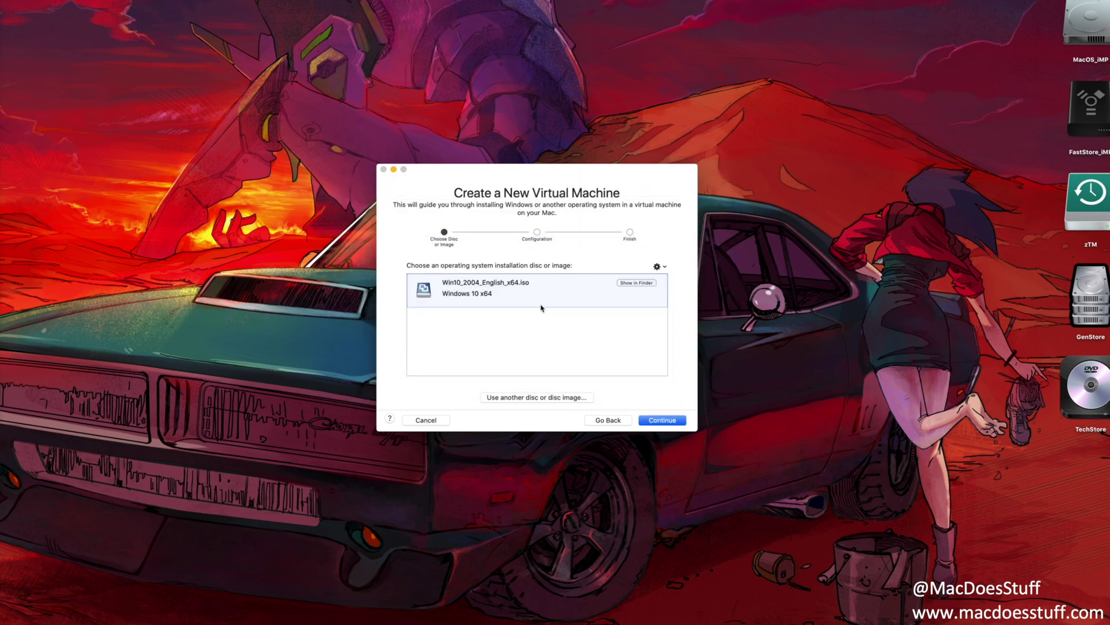
left_click(668, 423)
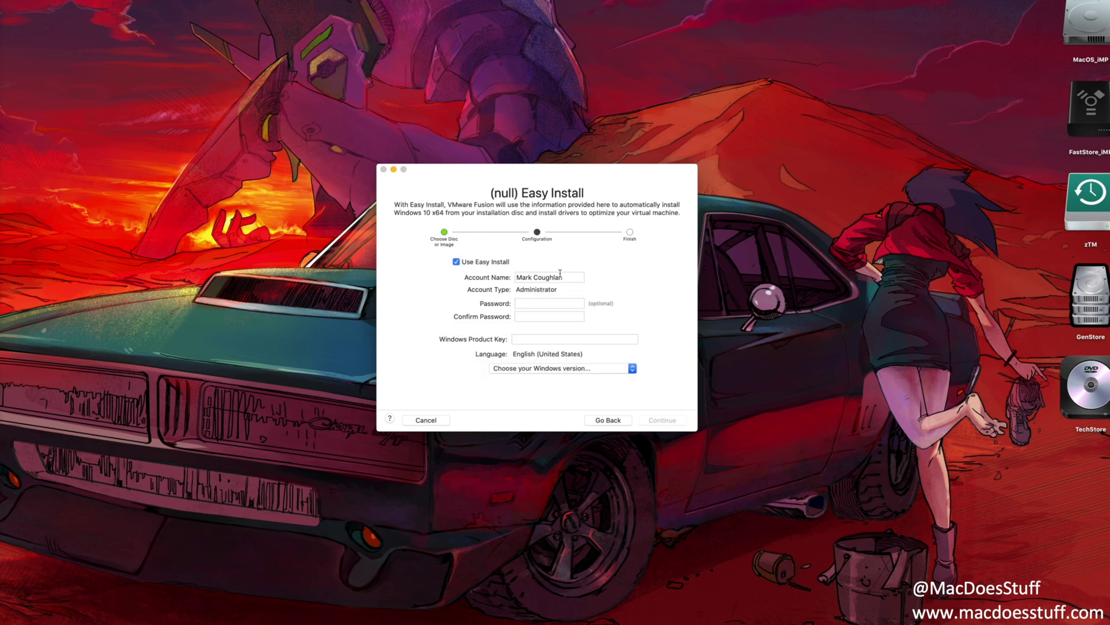
Step: Enter the Easy Install account name and the account password in both password fields
left_click_drag(561, 277, 474, 270)
type("Mac")
key("Tab")
type("•••••••••••••")
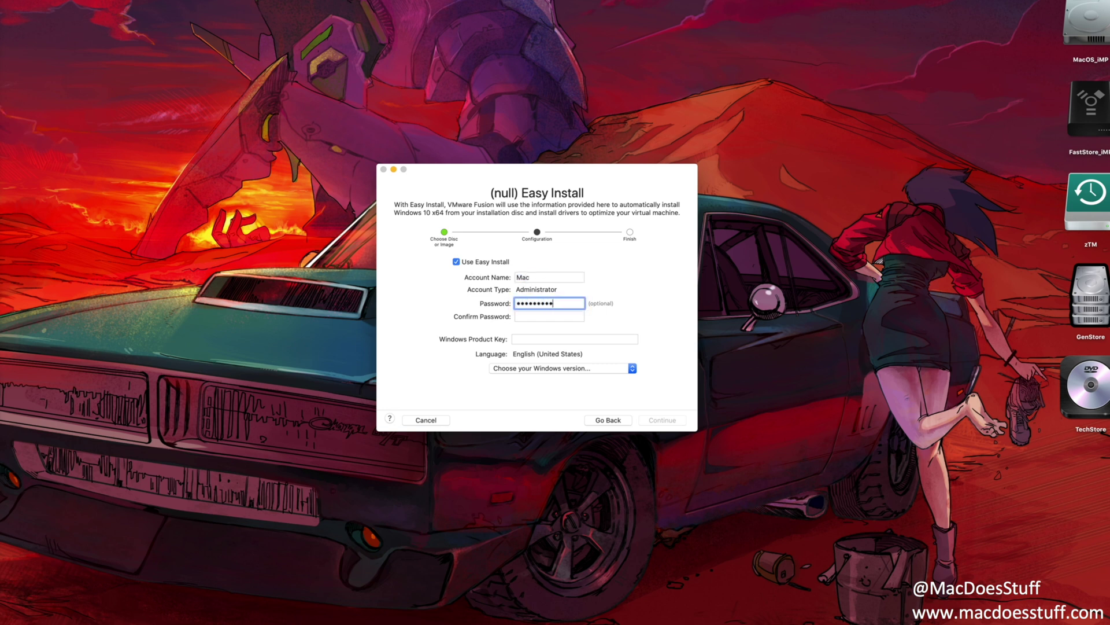
key("Tab")
type("•••••••••••••")
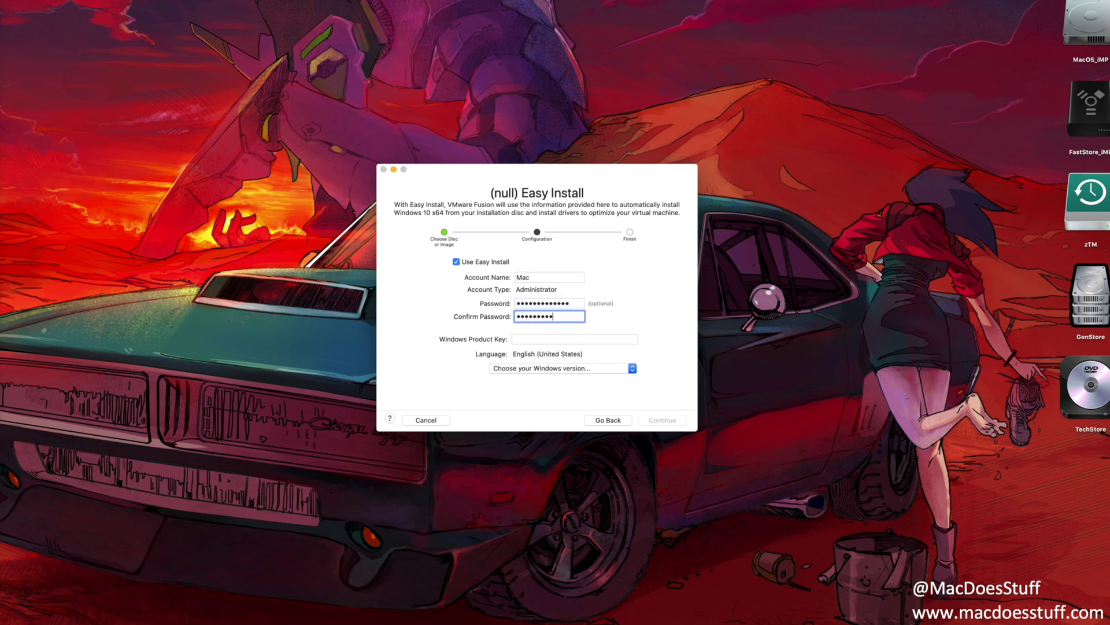
Step: Select Windows 10 Pro as the version and continue without a product key
left_click(561, 369)
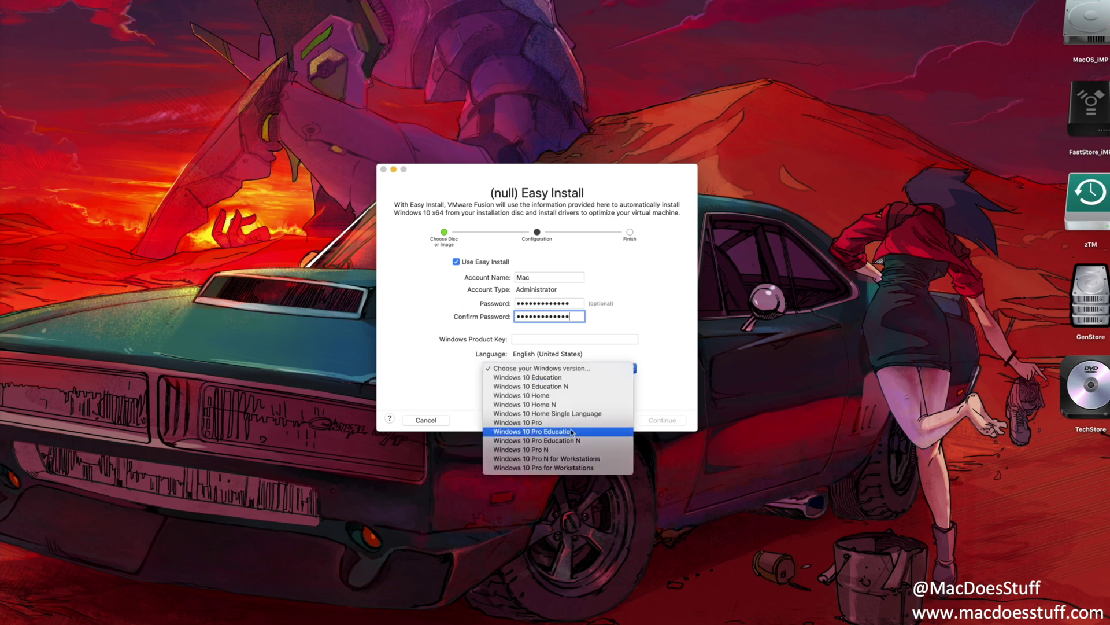
left_click(570, 423)
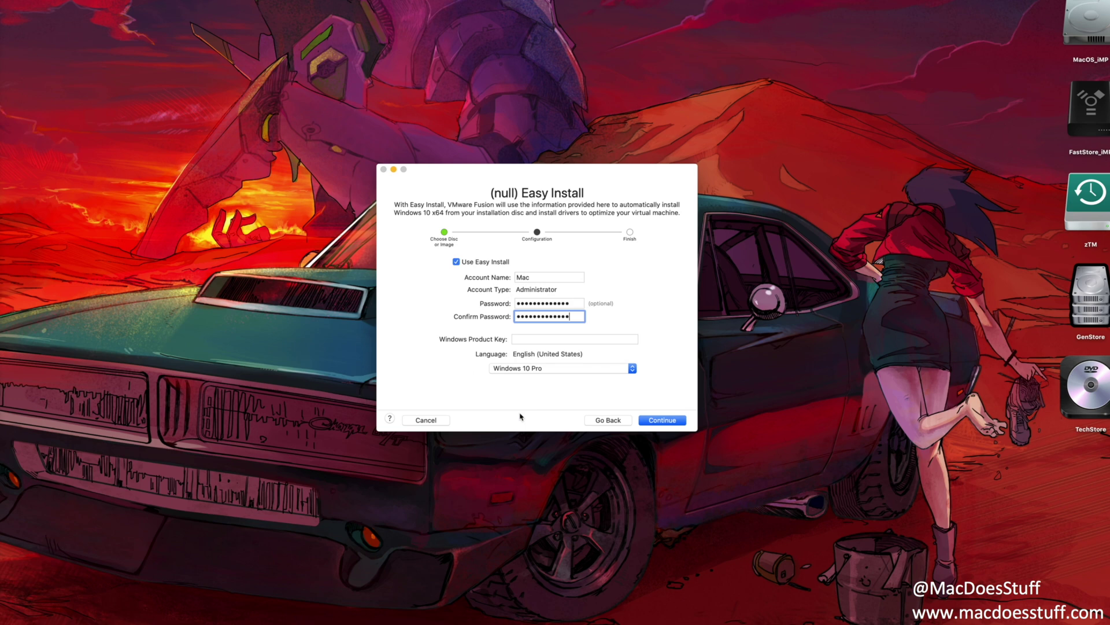
key("Tab")
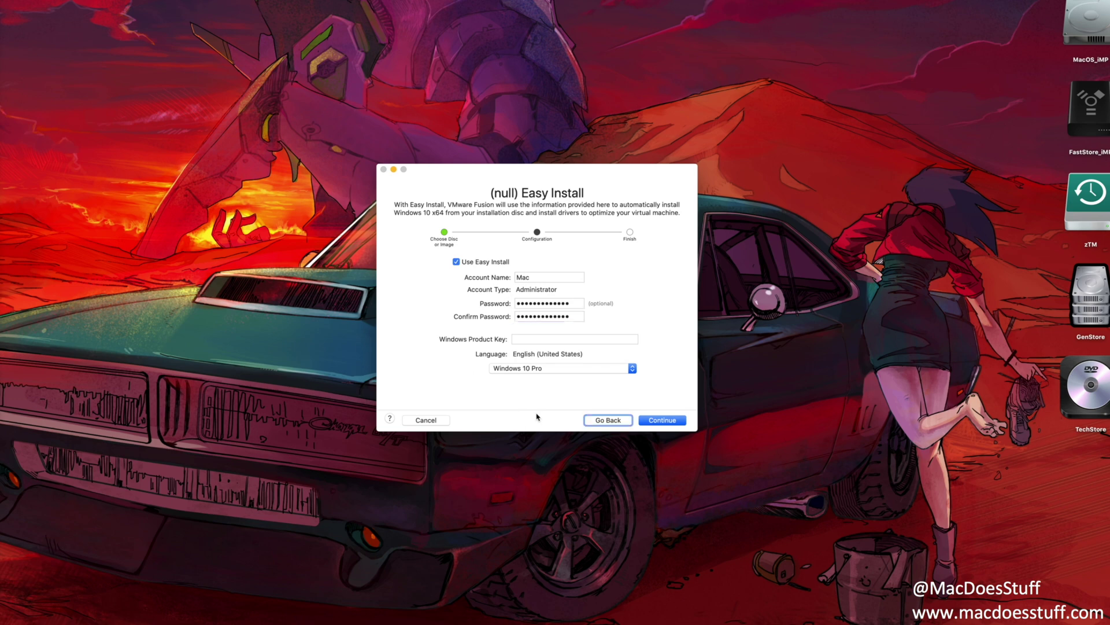
left_click(656, 422)
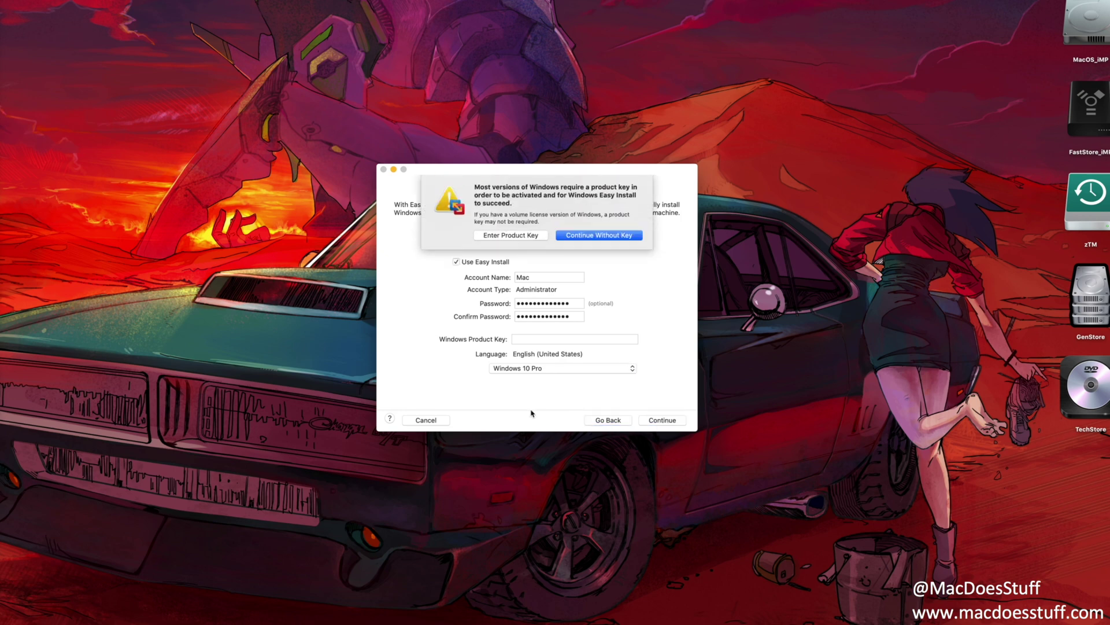
left_click(599, 237)
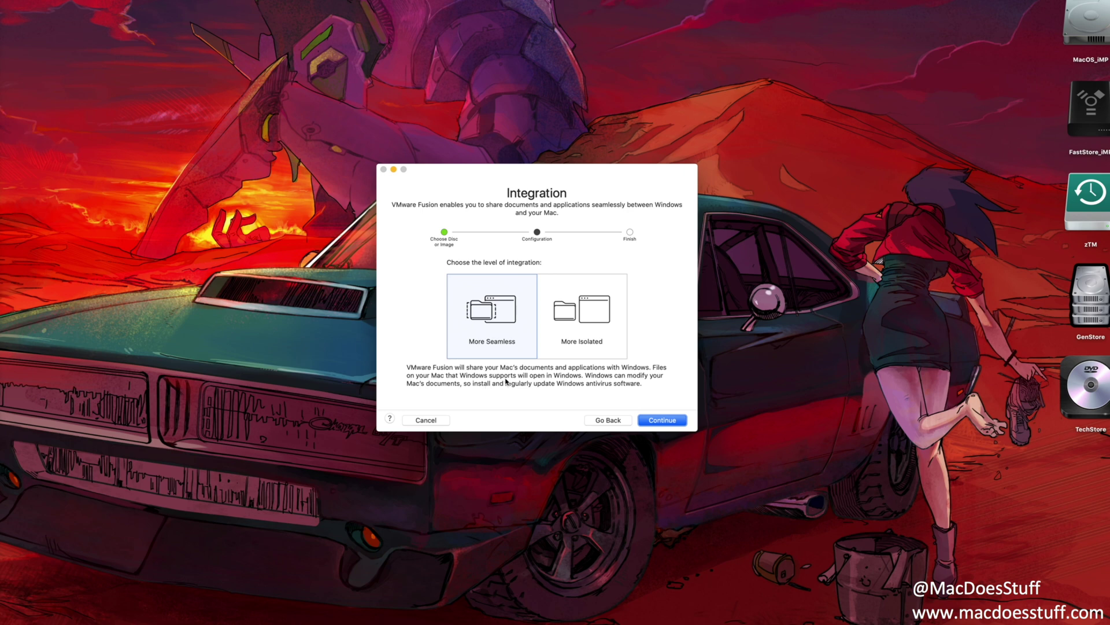
Step: Keep the More Seamless integration level and continue to the Finish summary
left_click(577, 313)
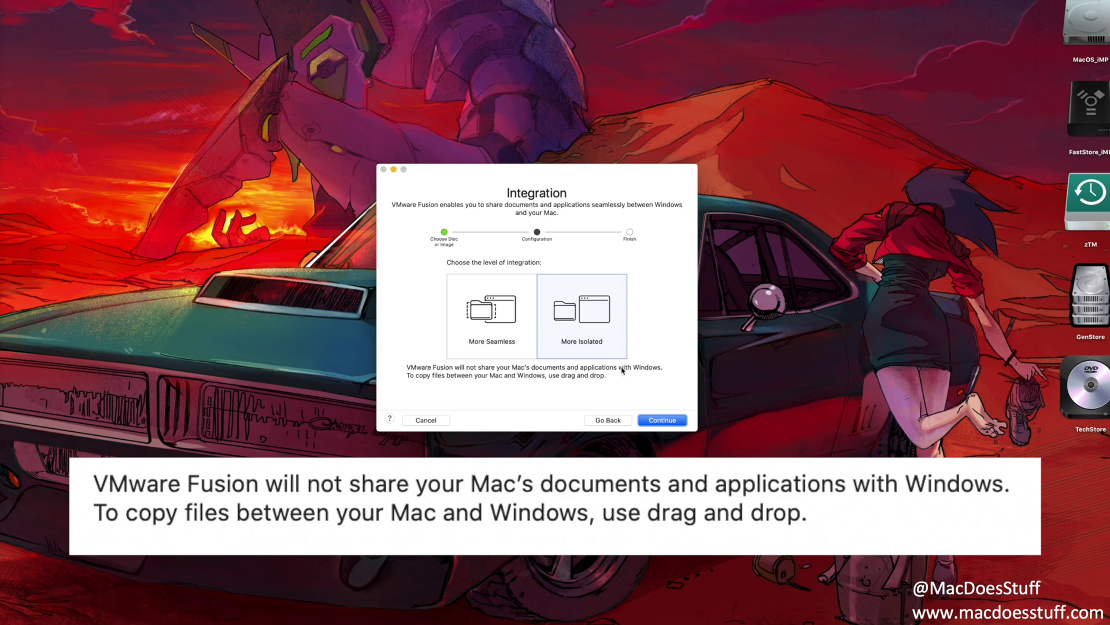
left_click(501, 352)
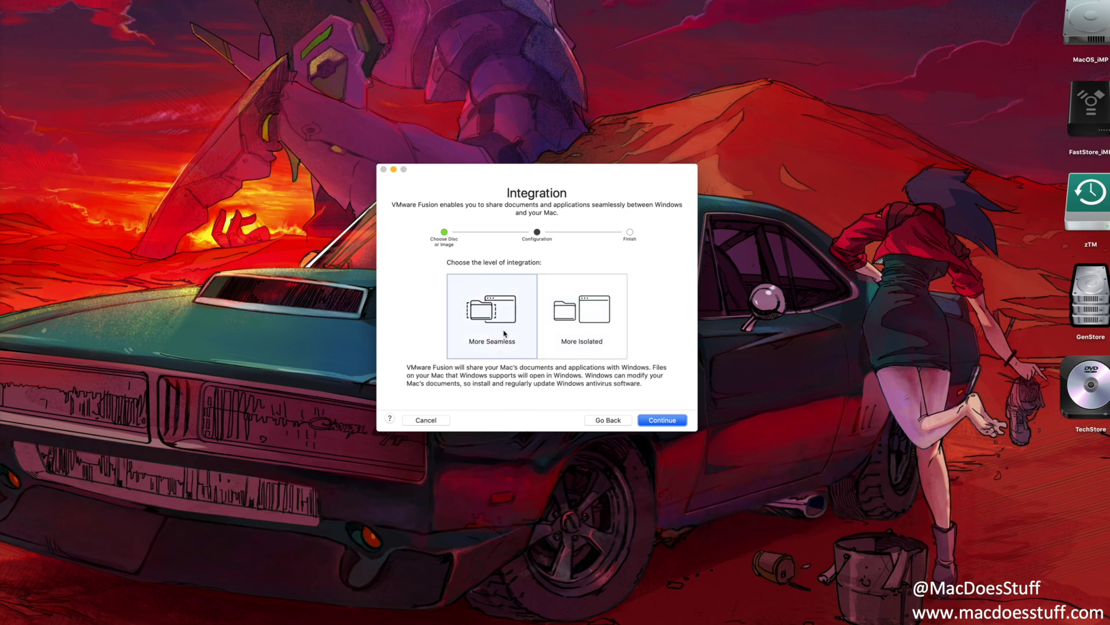
left_click(662, 420)
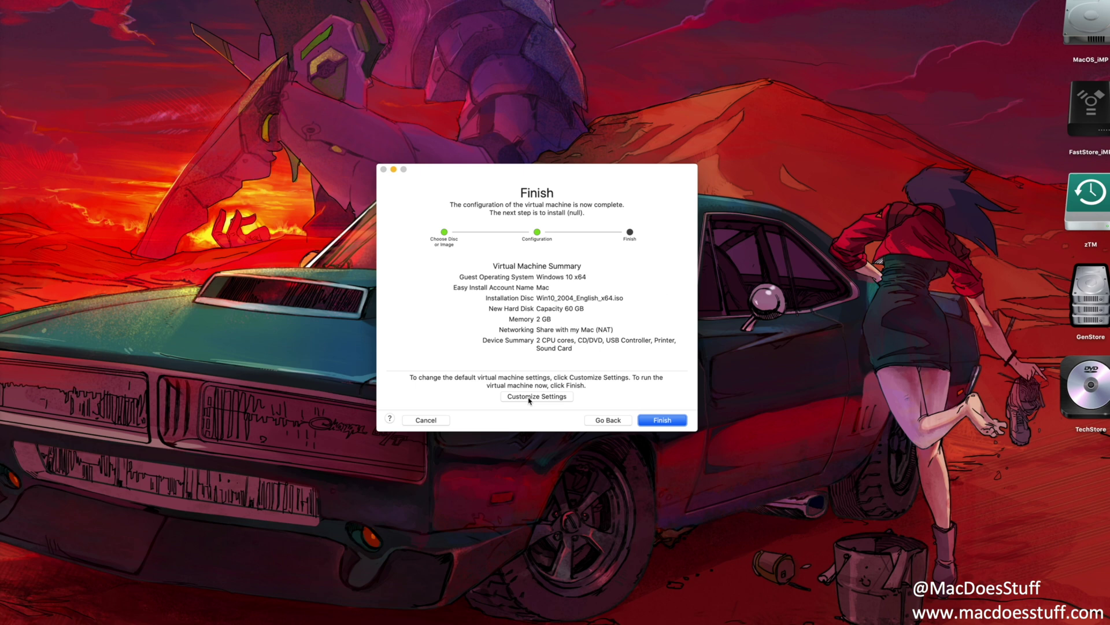
Step: Choose Customize Settings and save the virtual machine as Win10x64
left_click(529, 397)
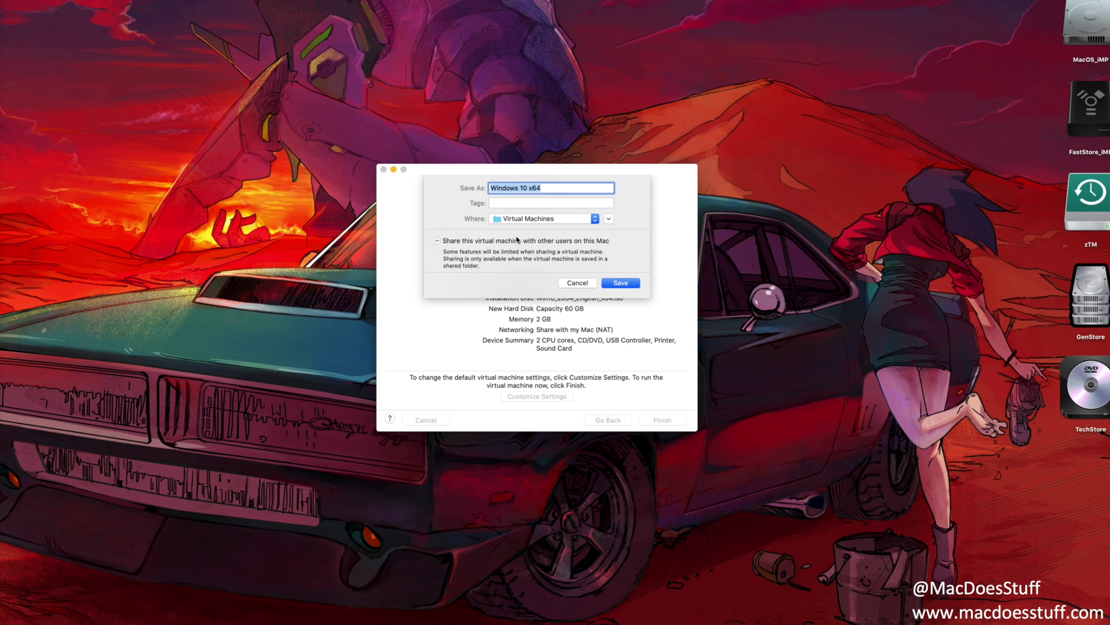
type("WIn10x64")
key("Return")
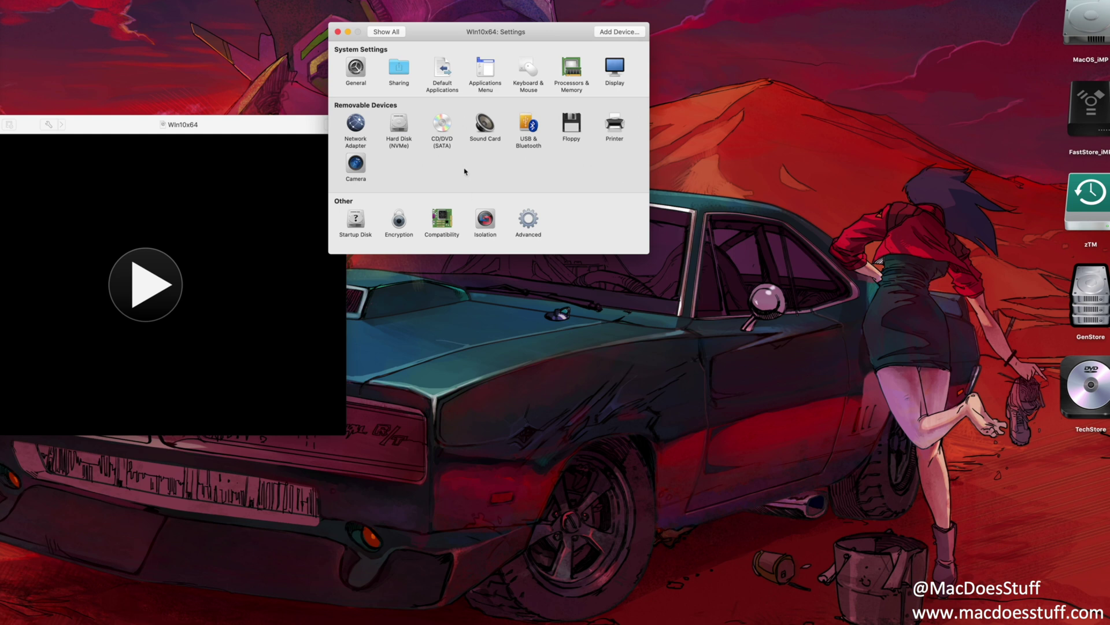
Step: In General, enable 'Clean up disks after shutting down virtual machine' and return to the overview
left_click(356, 78)
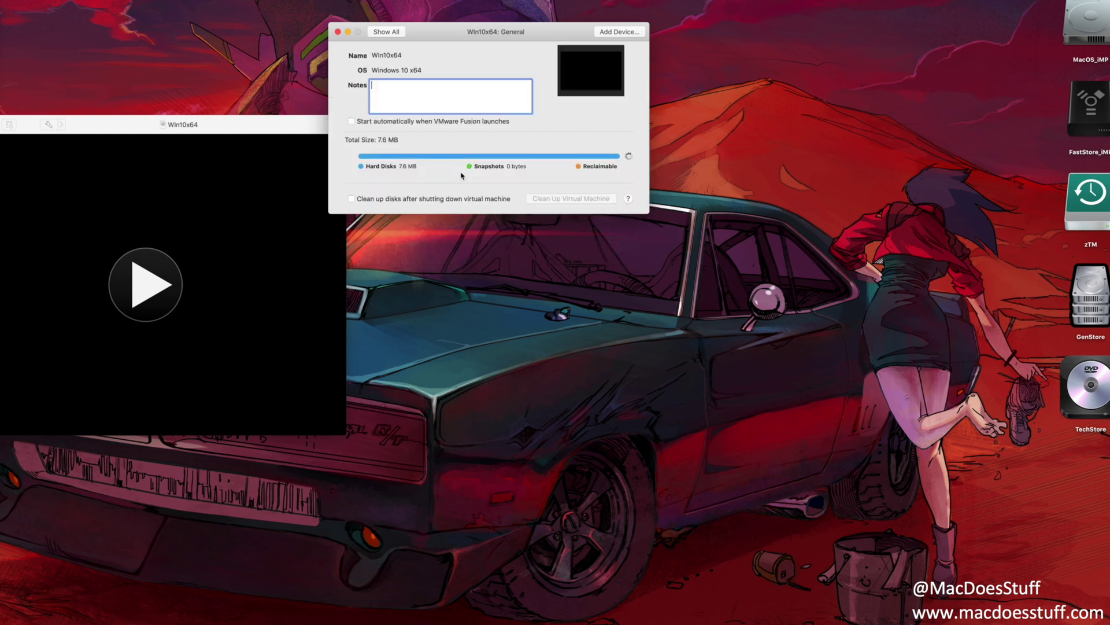
left_click(415, 199)
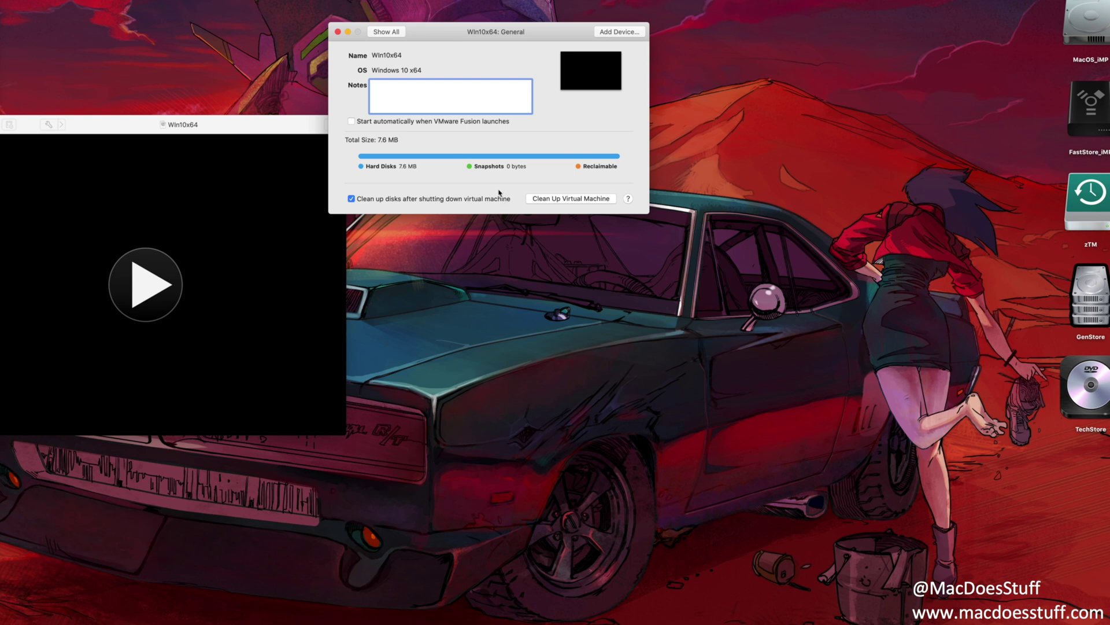
key("super+l")
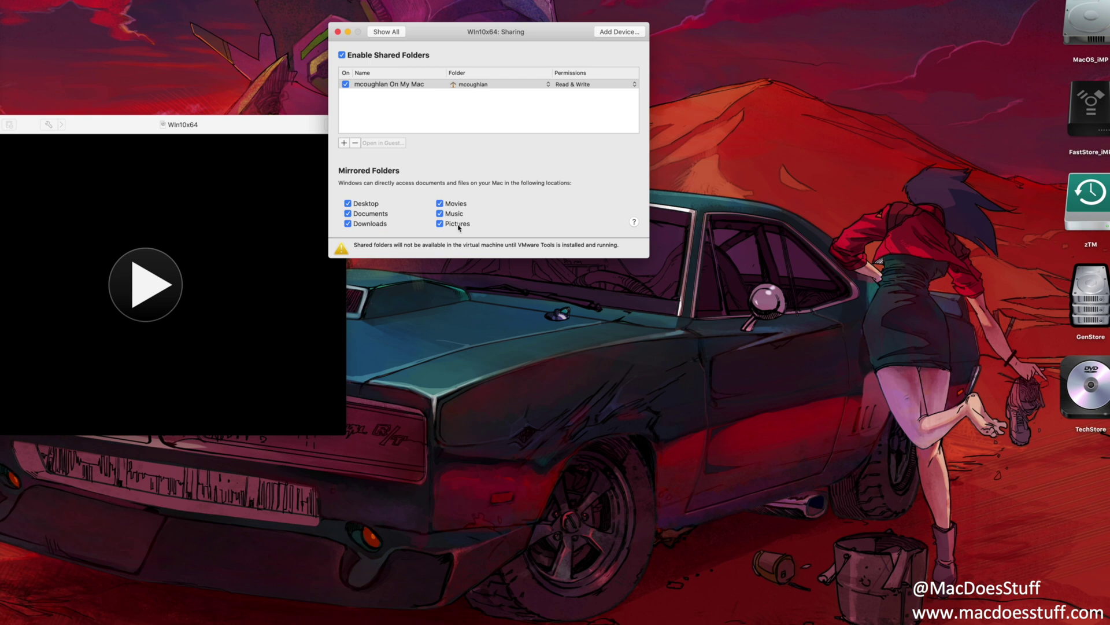
left_click(398, 34)
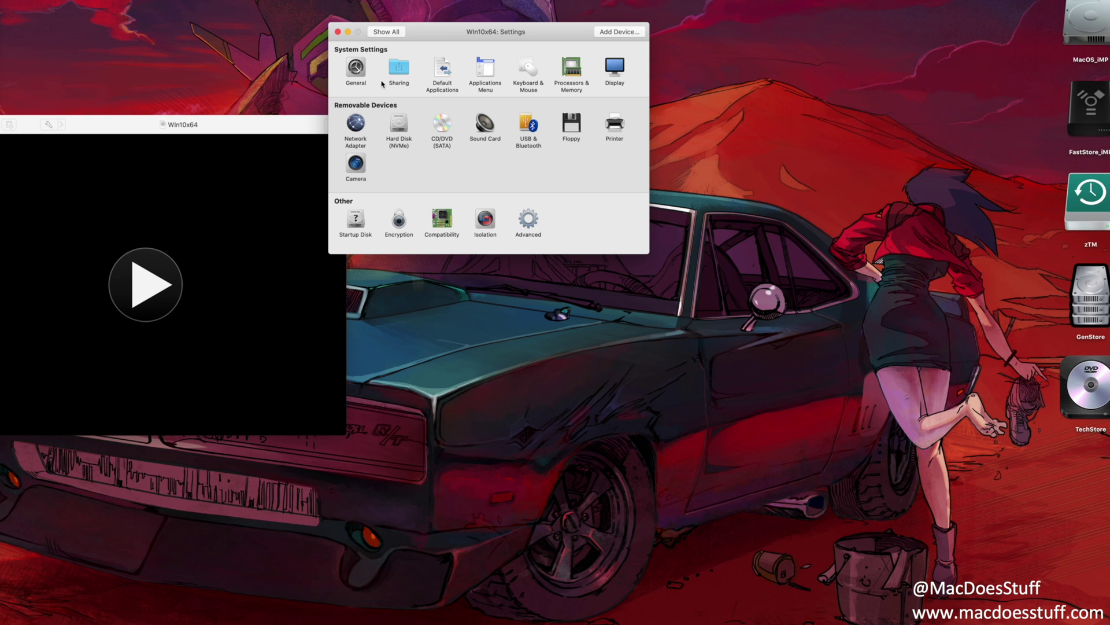
Step: Set Processors & Memory to 8 processor cores and 8192 MB of memory
left_click(571, 68)
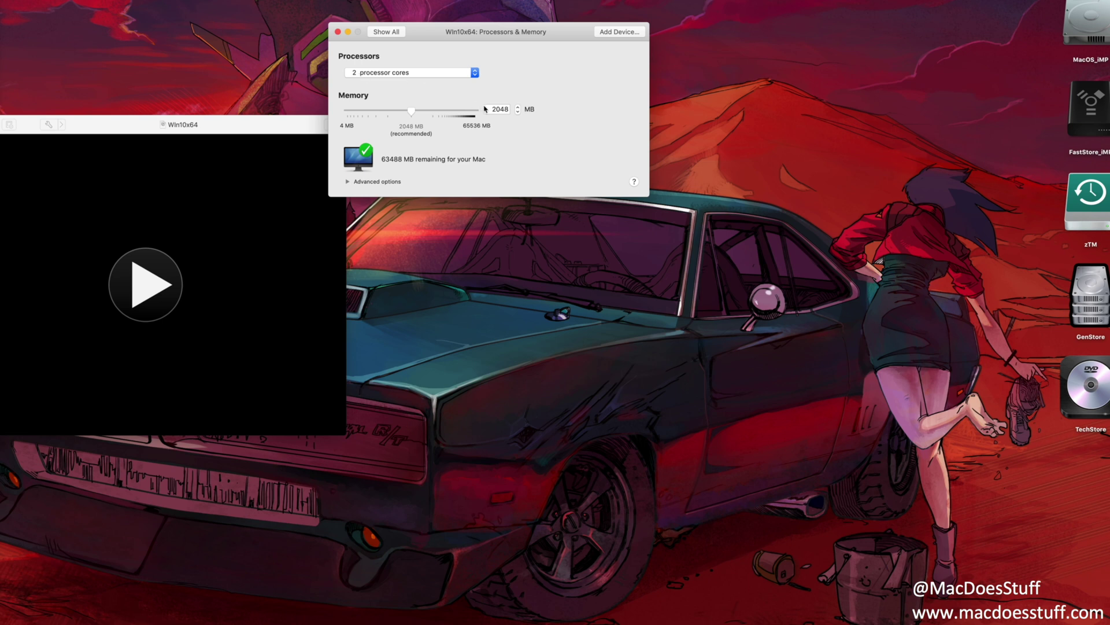
left_click(475, 73)
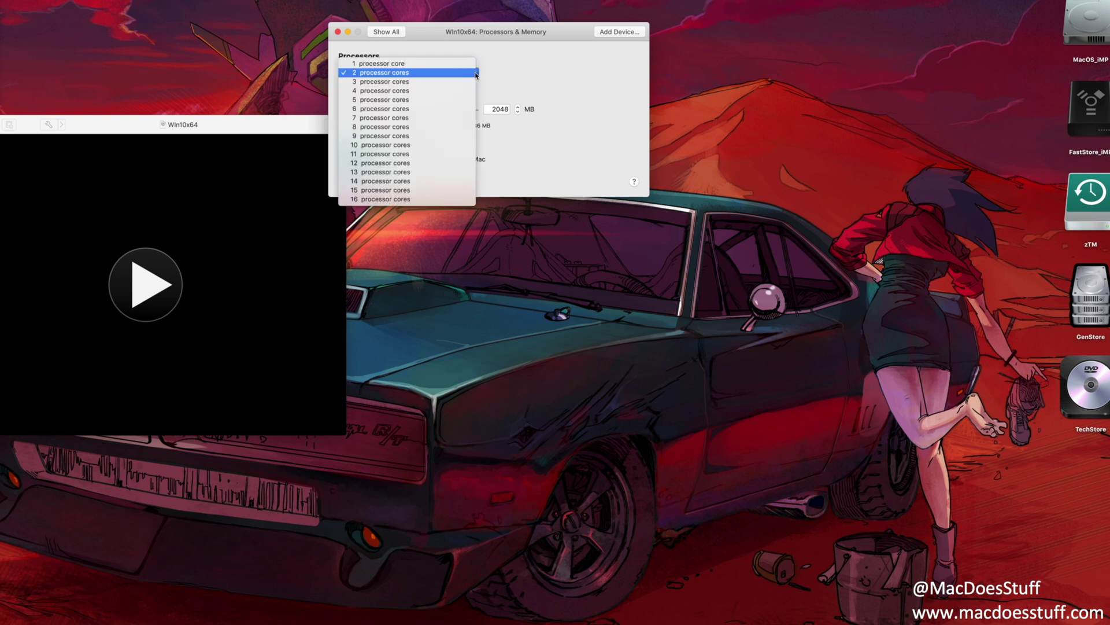
left_click(452, 128)
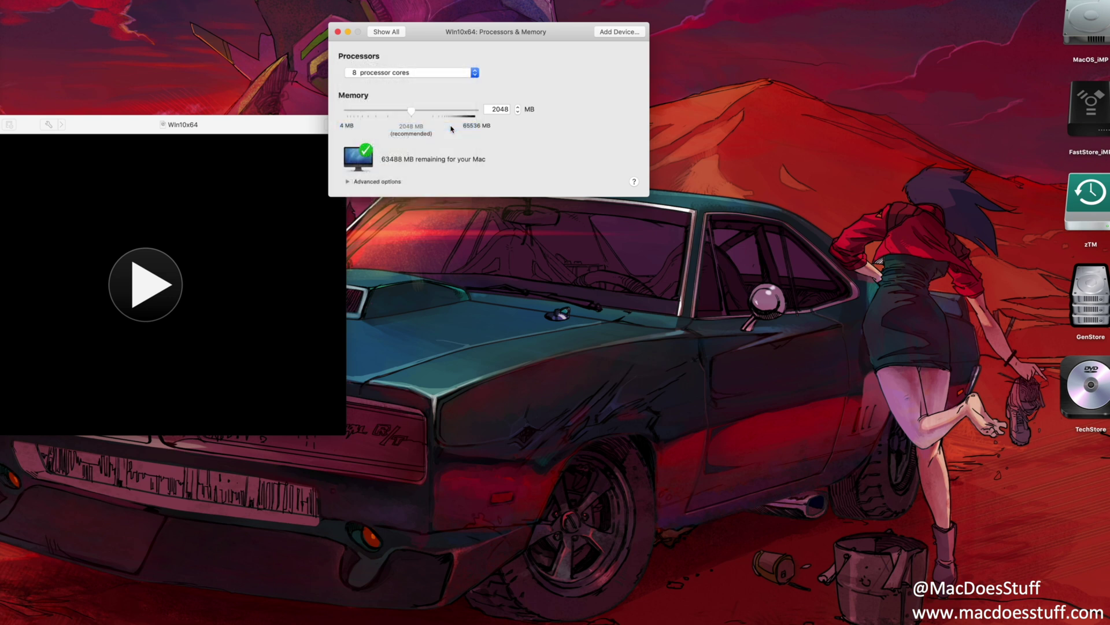
double_click(494, 109)
type("8192")
key("Return")
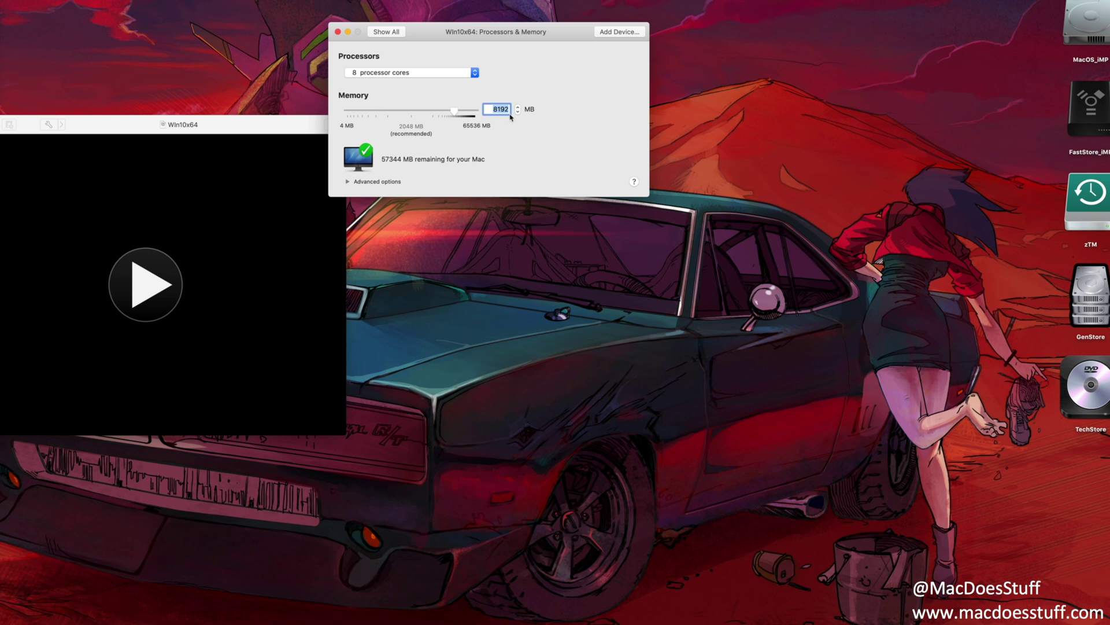
left_click(348, 182)
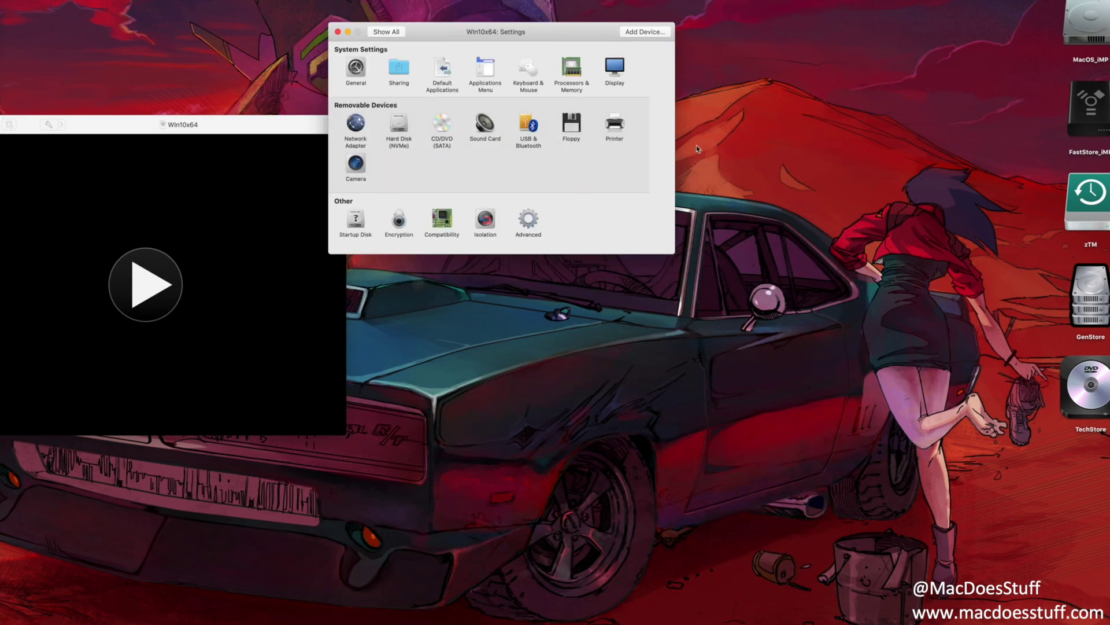
left_click(355, 123)
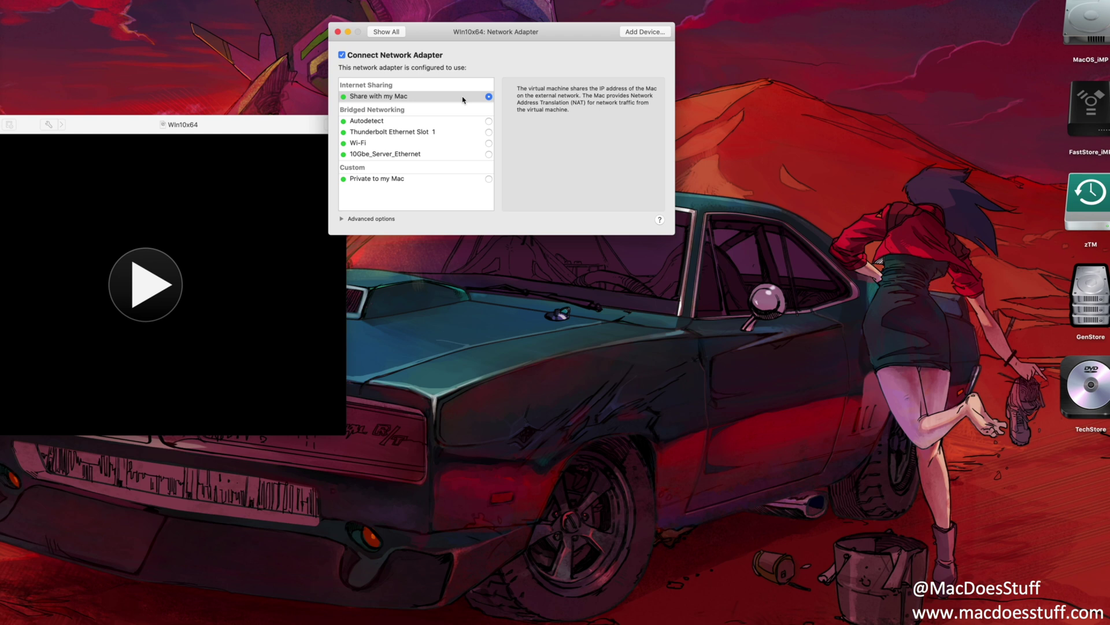
left_click(393, 33)
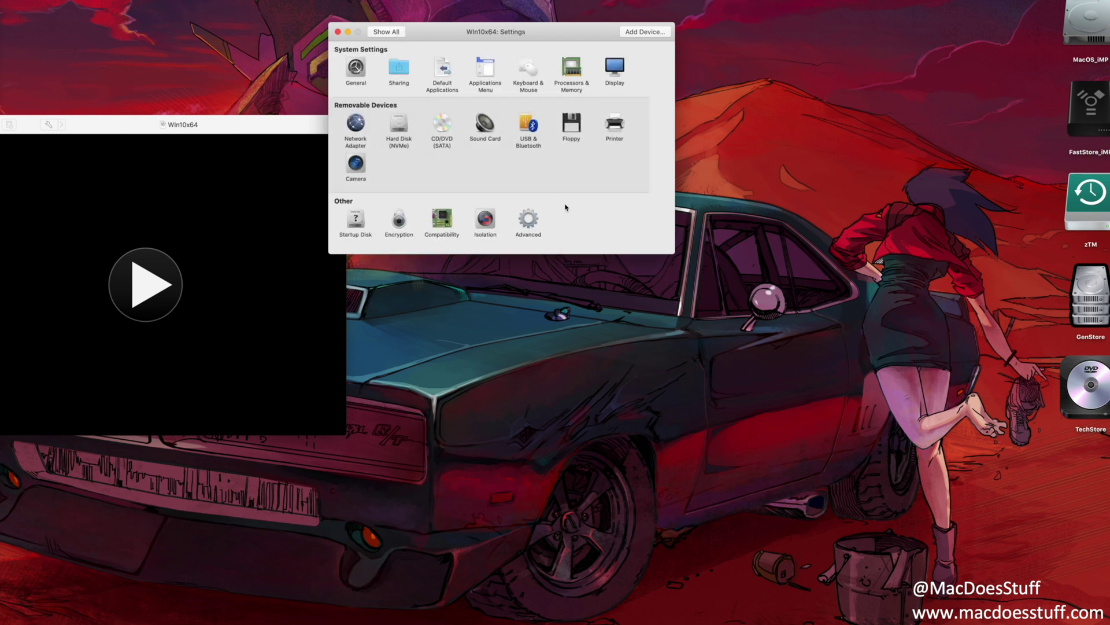
left_click(527, 129)
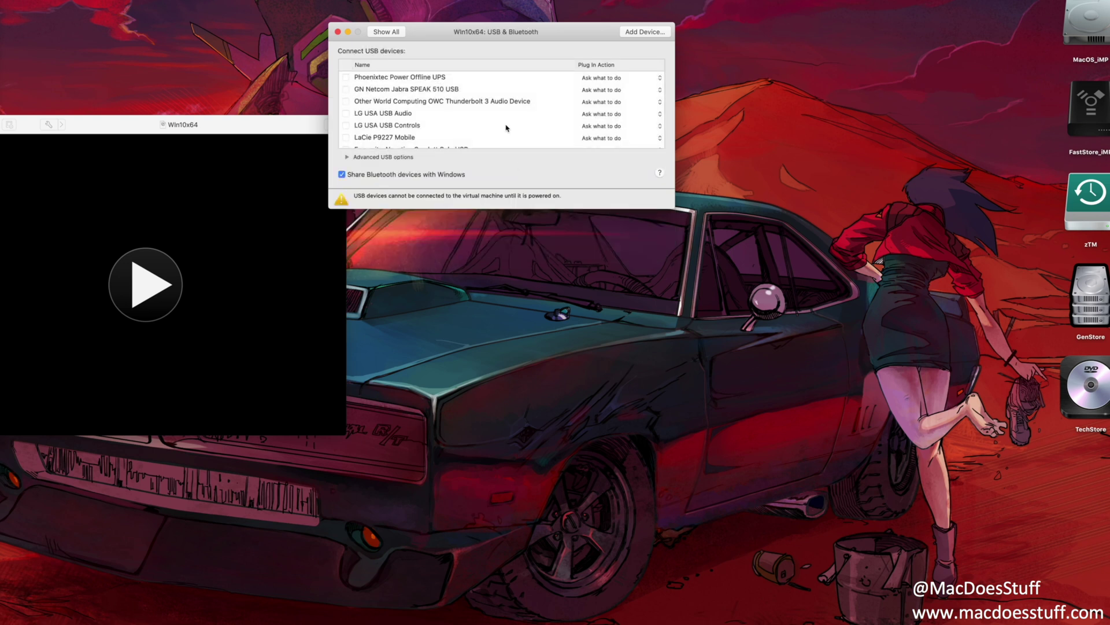
scroll(507, 128, "down", 1)
scroll(506, 128, "up", 1)
scroll(506, 128, "down", 1)
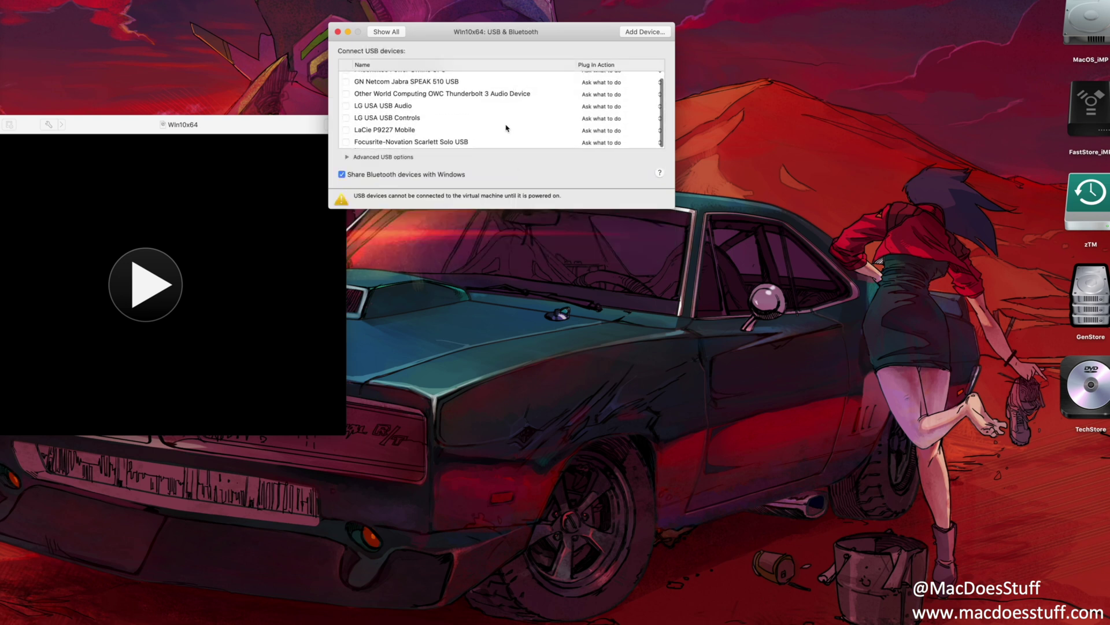
scroll(507, 128, "up", 1)
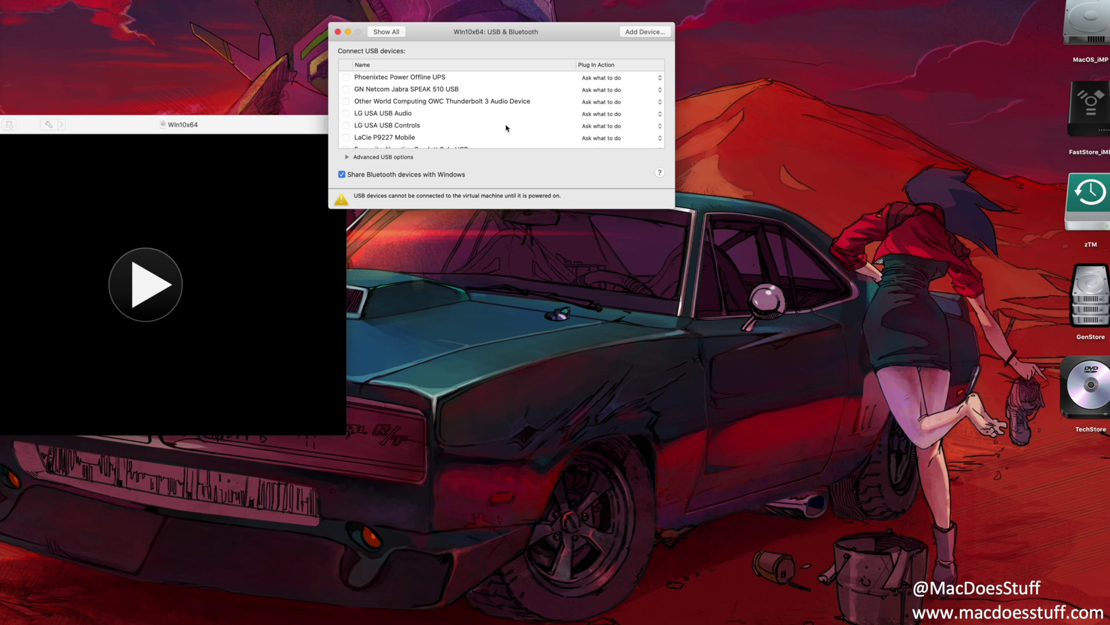
left_click(399, 33)
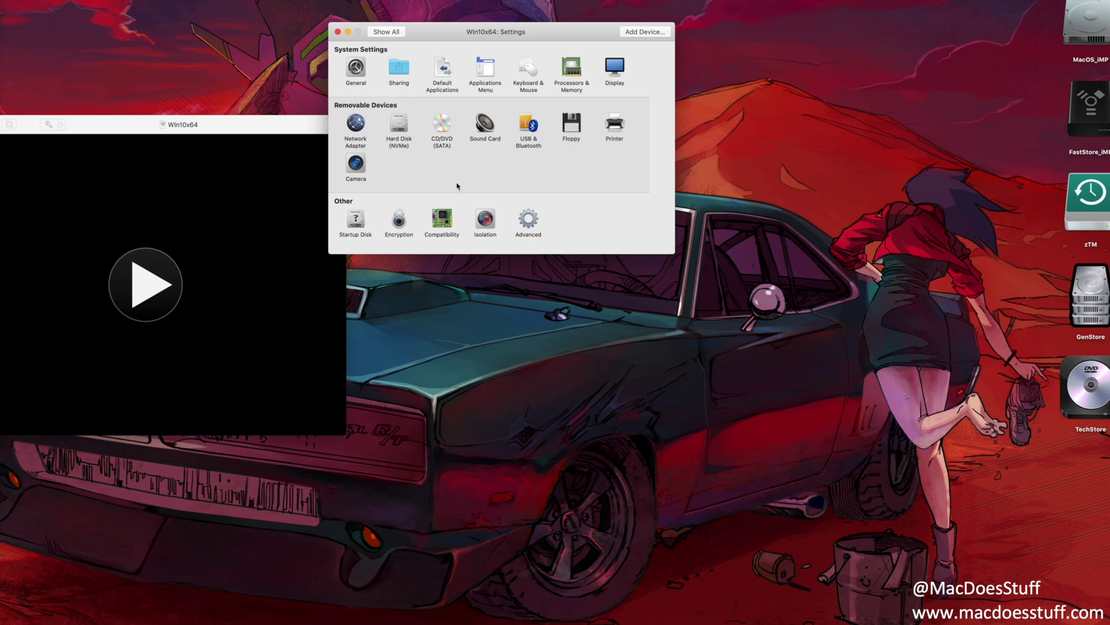
left_click(338, 33)
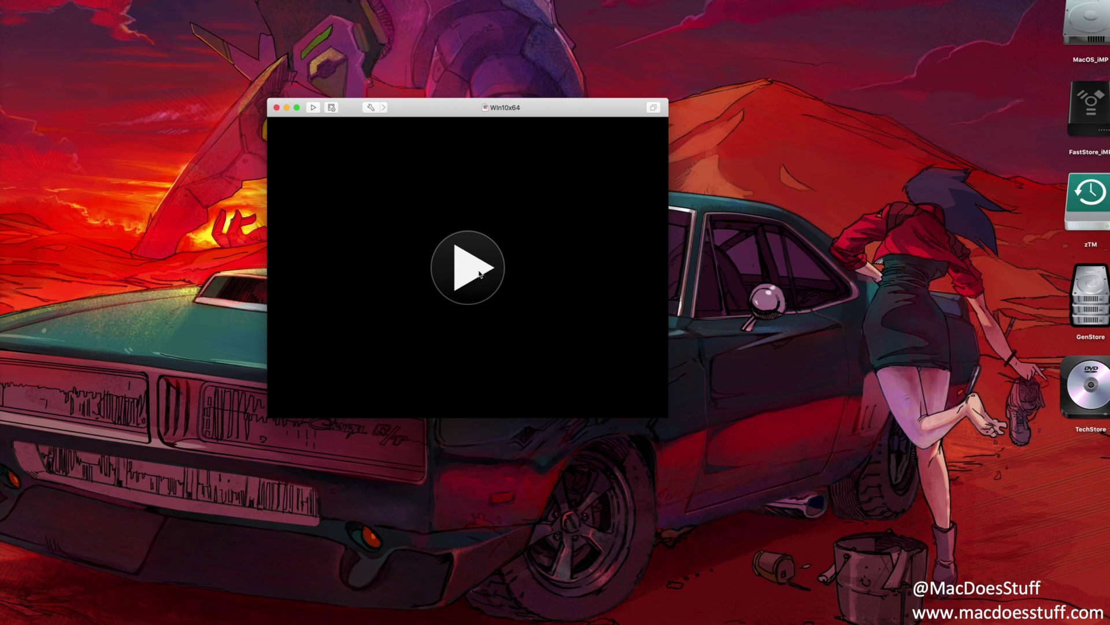
Step: Sign in to Windows, accept the Networks prompt, and move and enlarge the VM window
left_click(480, 275)
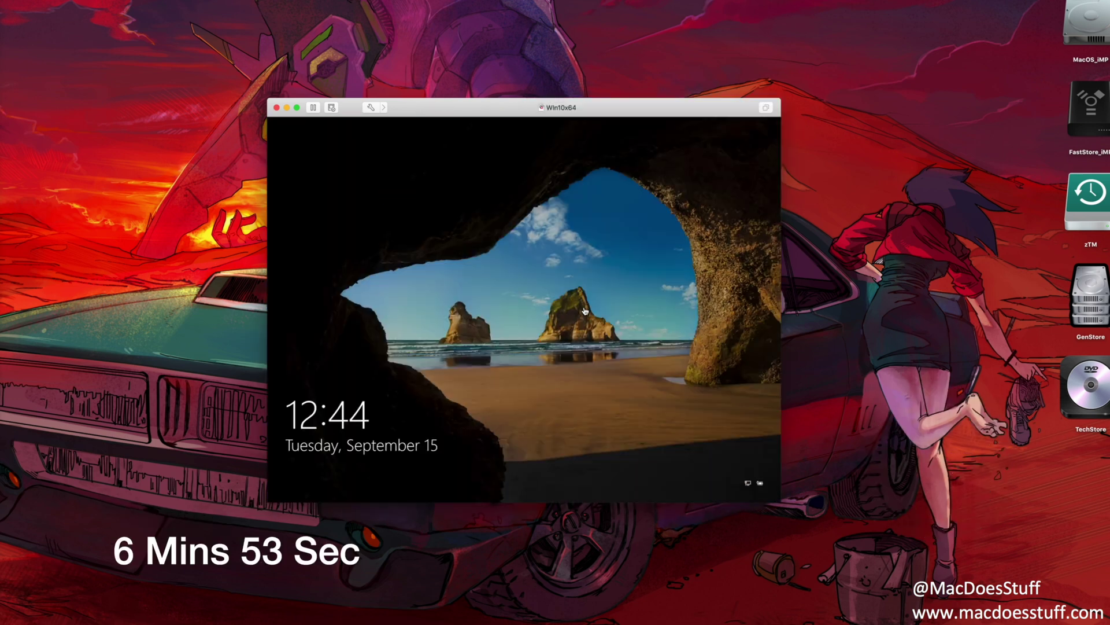
left_click(418, 119)
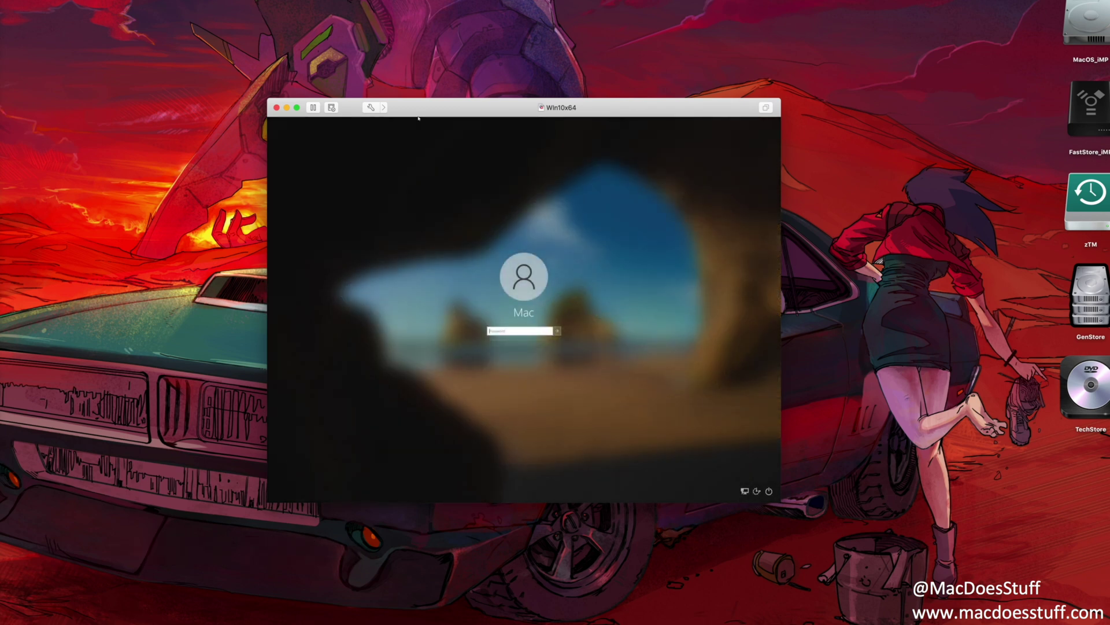
key("Return")
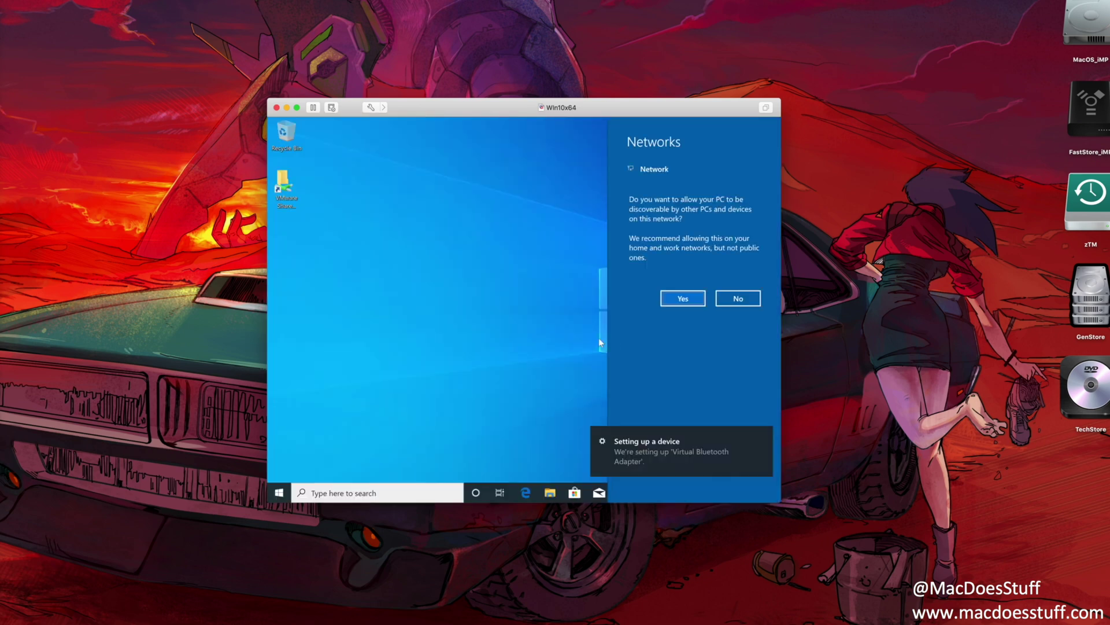
left_click(662, 299)
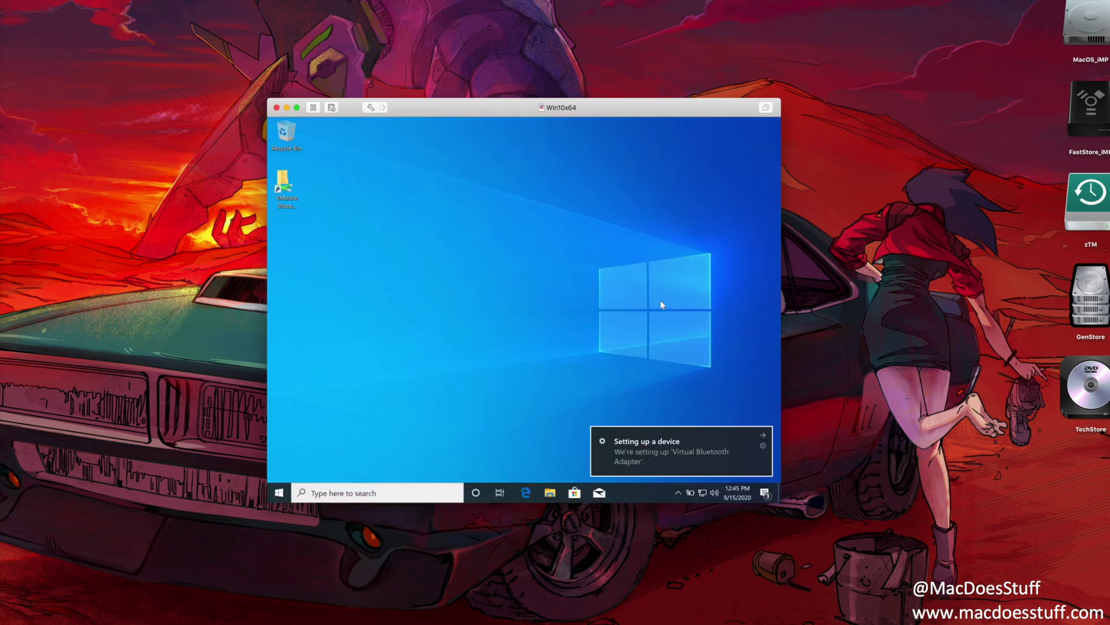
left_click_drag(562, 107, 435, 39)
left_click_drag(655, 434, 810, 542)
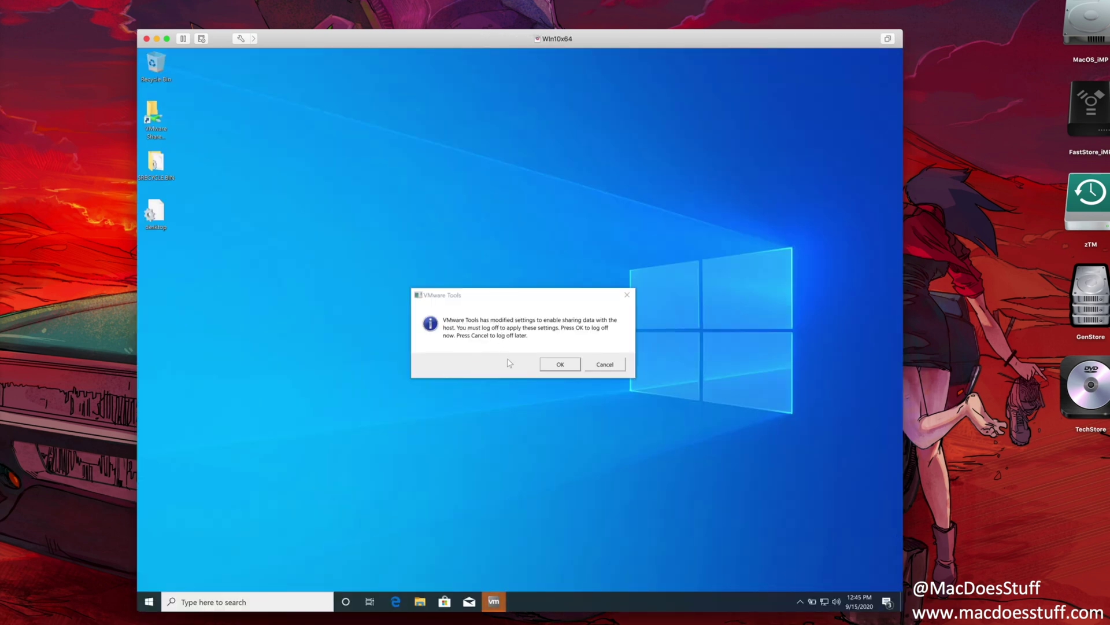
Step: Log off Windows from the VMware Tools prompt to apply the sharing changes, then sign back in
left_click(560, 364)
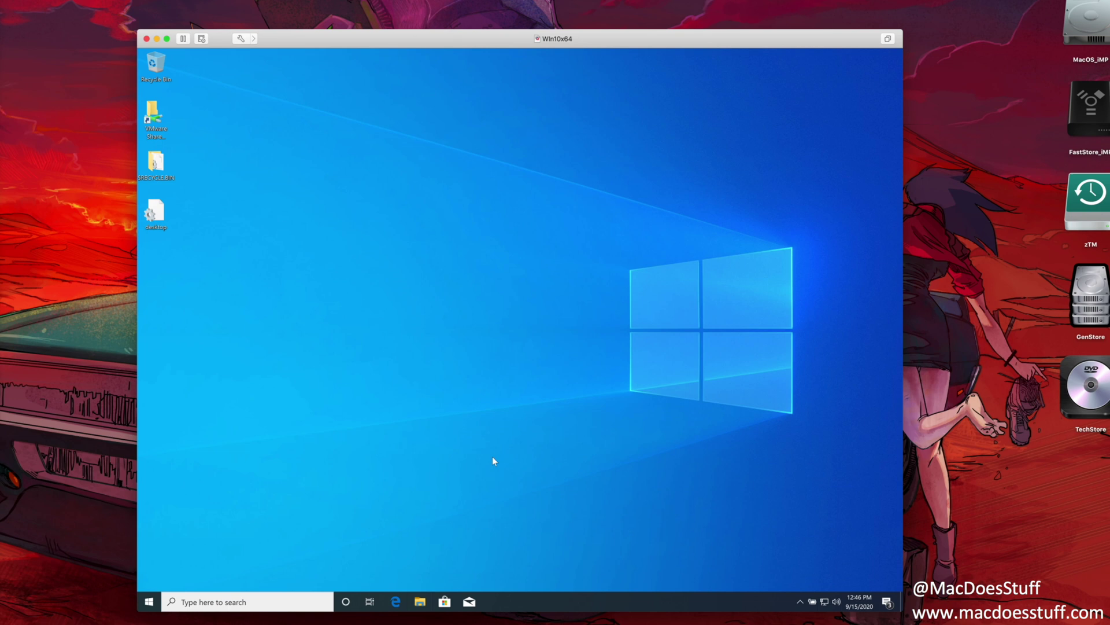
right_click(548, 615)
Step: Open Task Manager's detailed view and check CPU, memory and Disk 0 (C:) performance
left_click(583, 551)
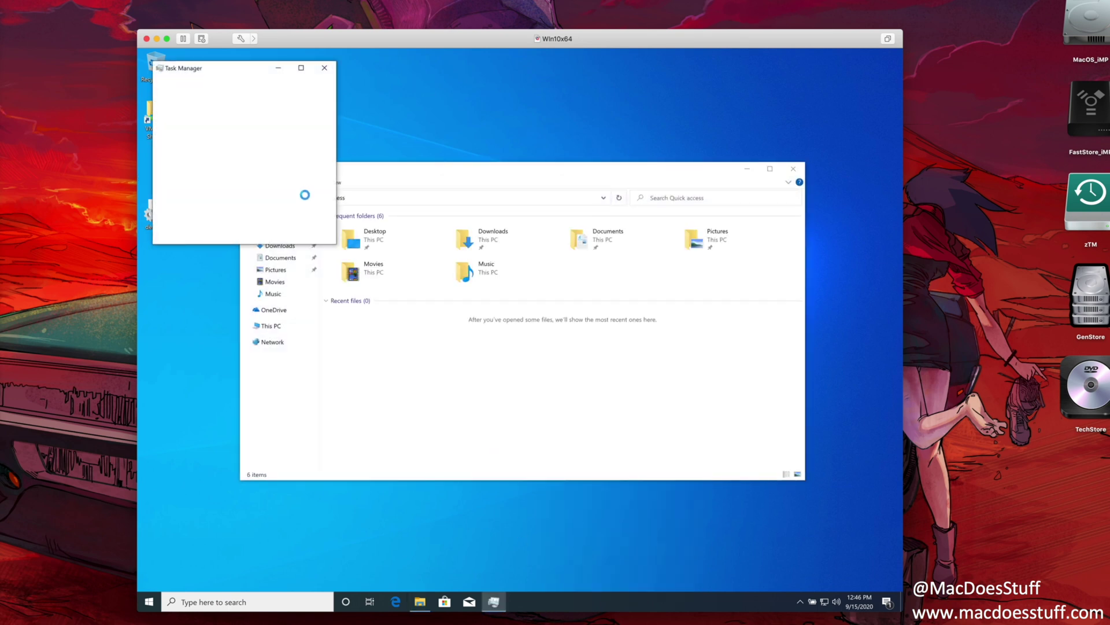
left_click(189, 232)
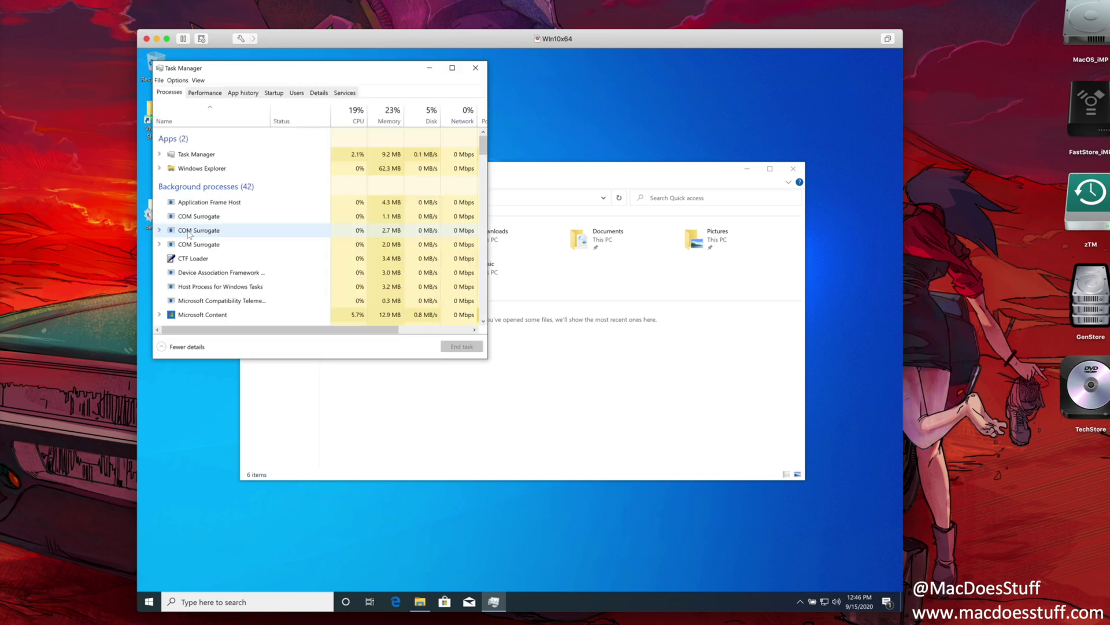
left_click(205, 93)
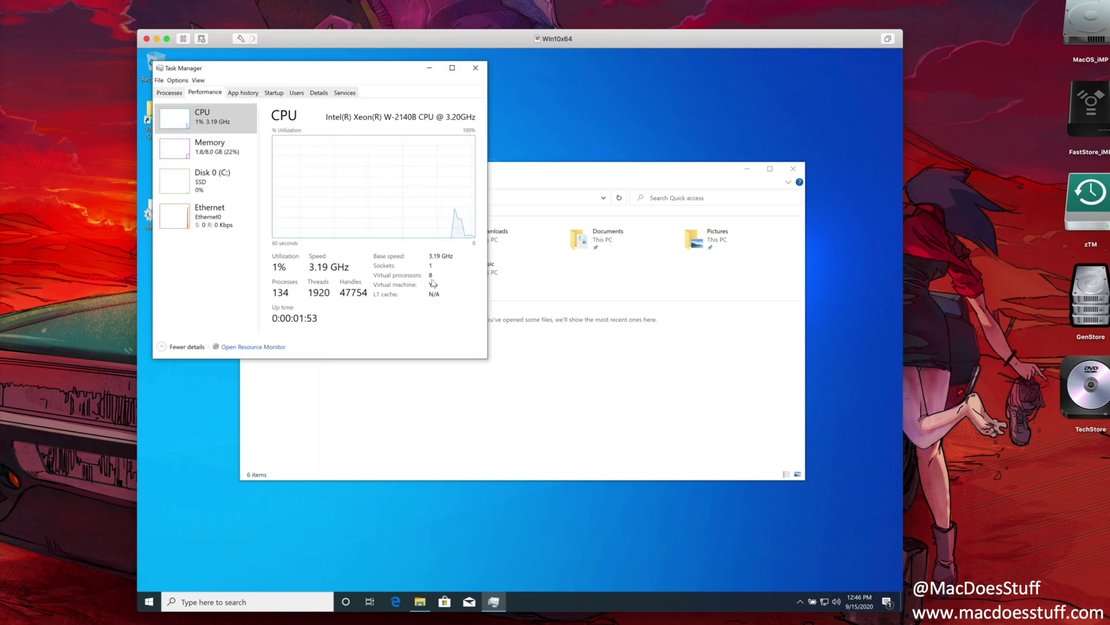
left_click(210, 151)
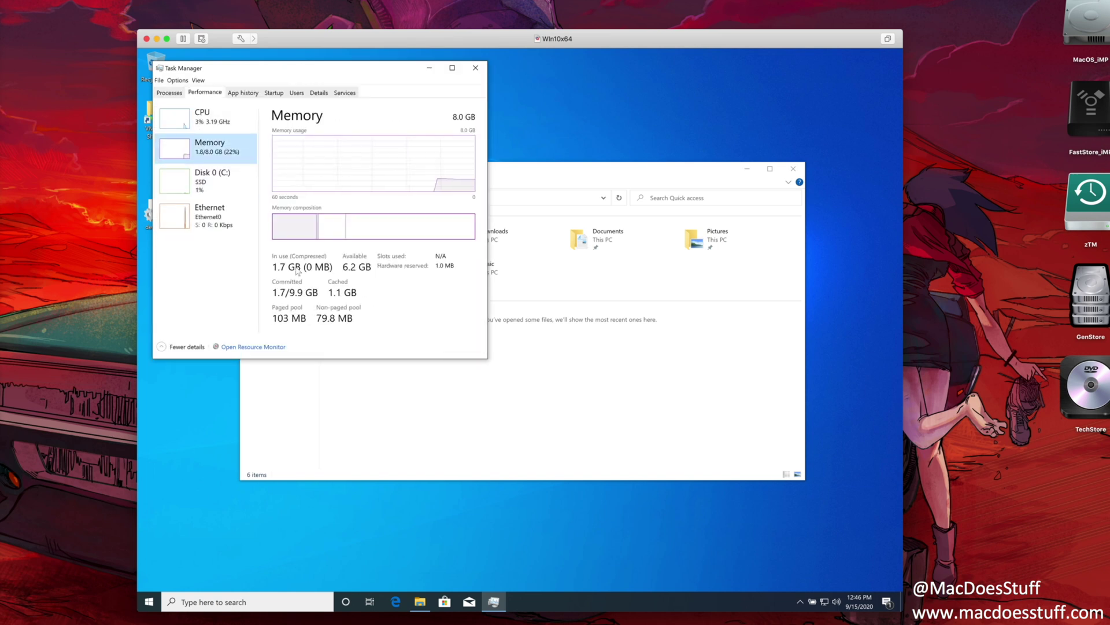
left_click(212, 179)
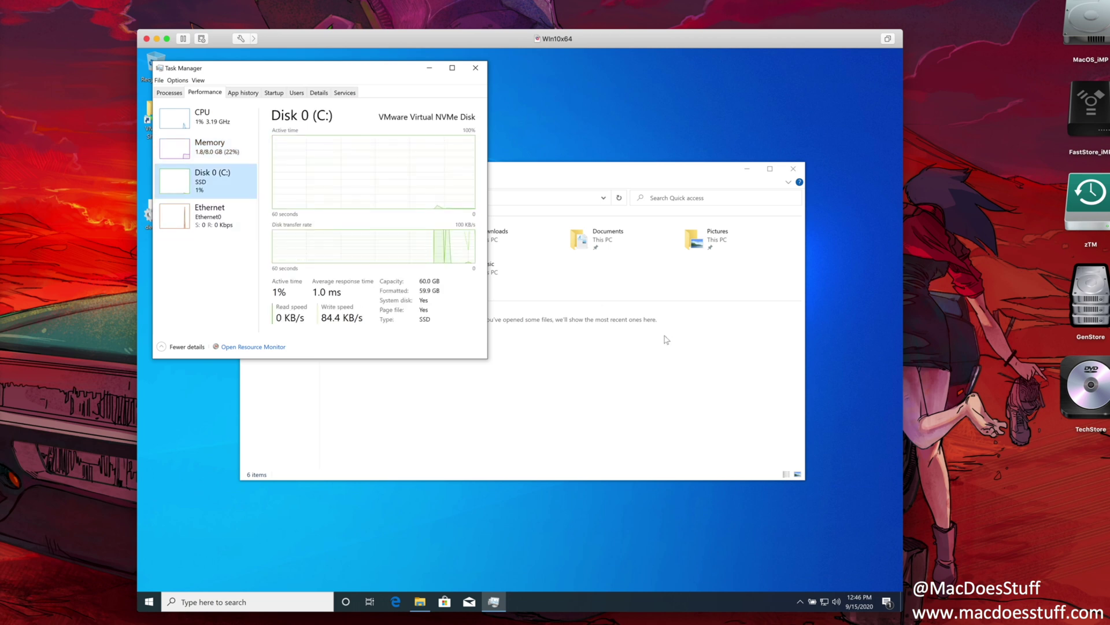
Step: View This PC's drives in File Explorer, then close Explorer and Task Manager
left_click(650, 342)
left_click(271, 326)
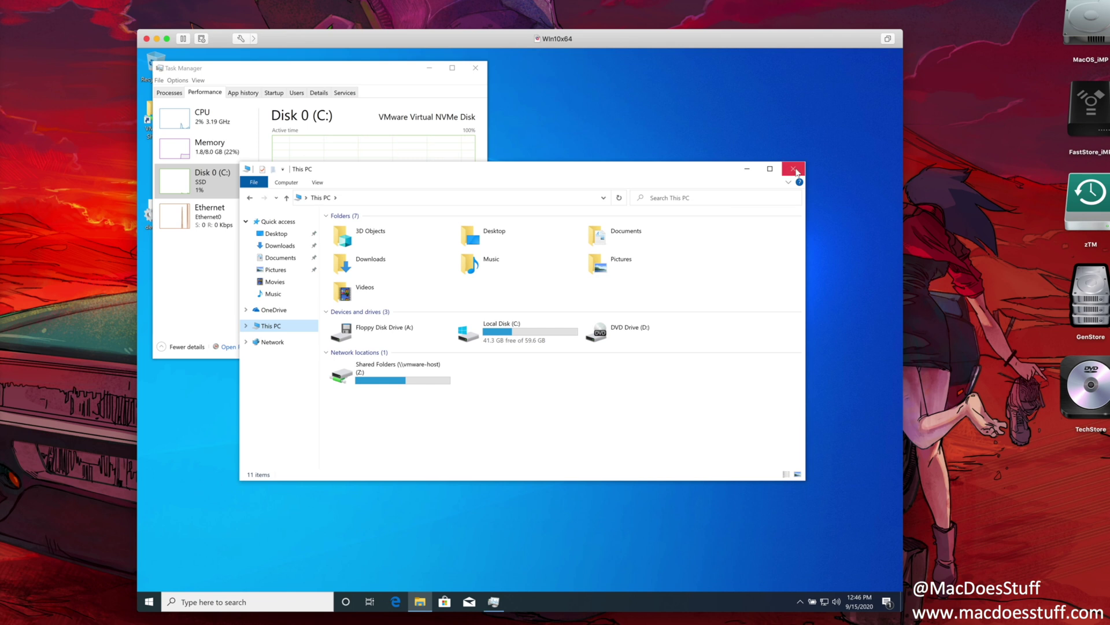
left_click(793, 168)
left_click(476, 68)
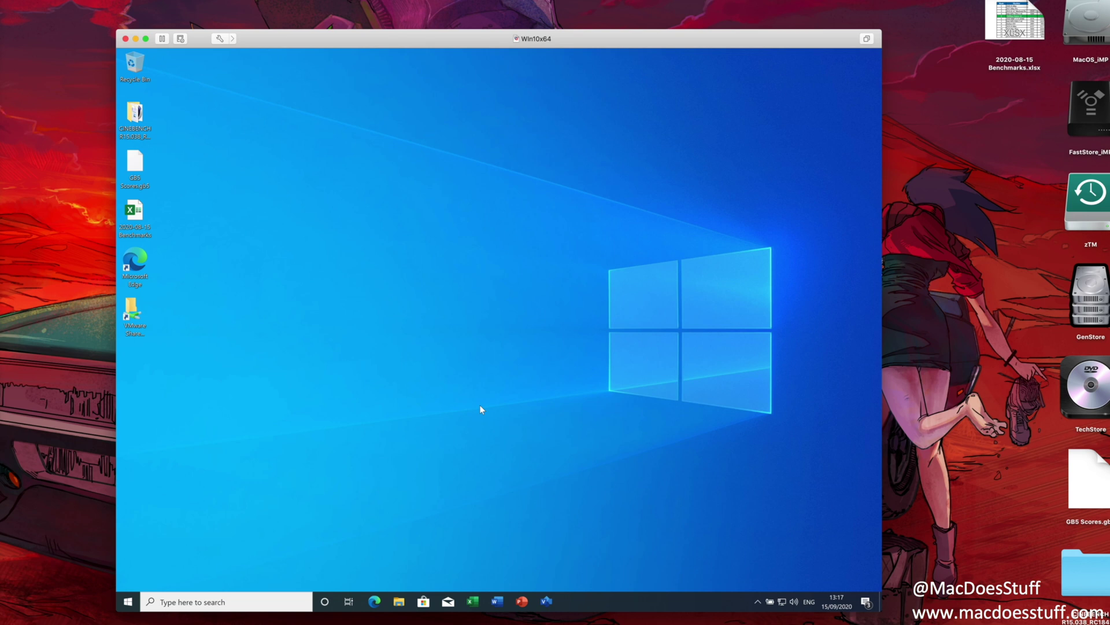
Step: Launch Excel, Word, PowerPoint and Visio from the VM's taskbar
left_click(473, 601)
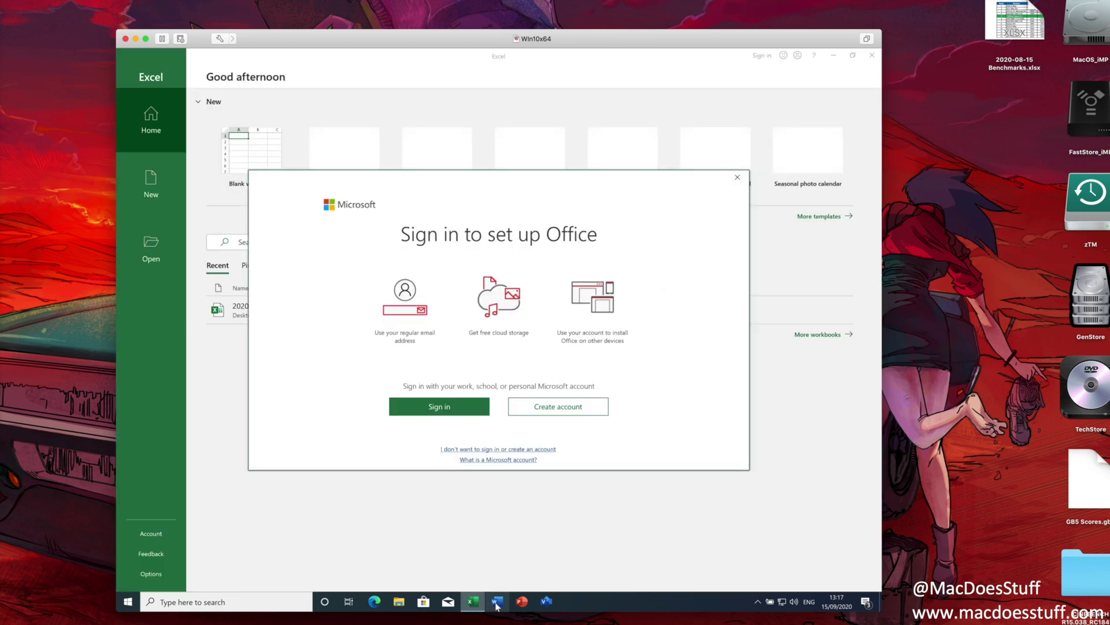
left_click(497, 601)
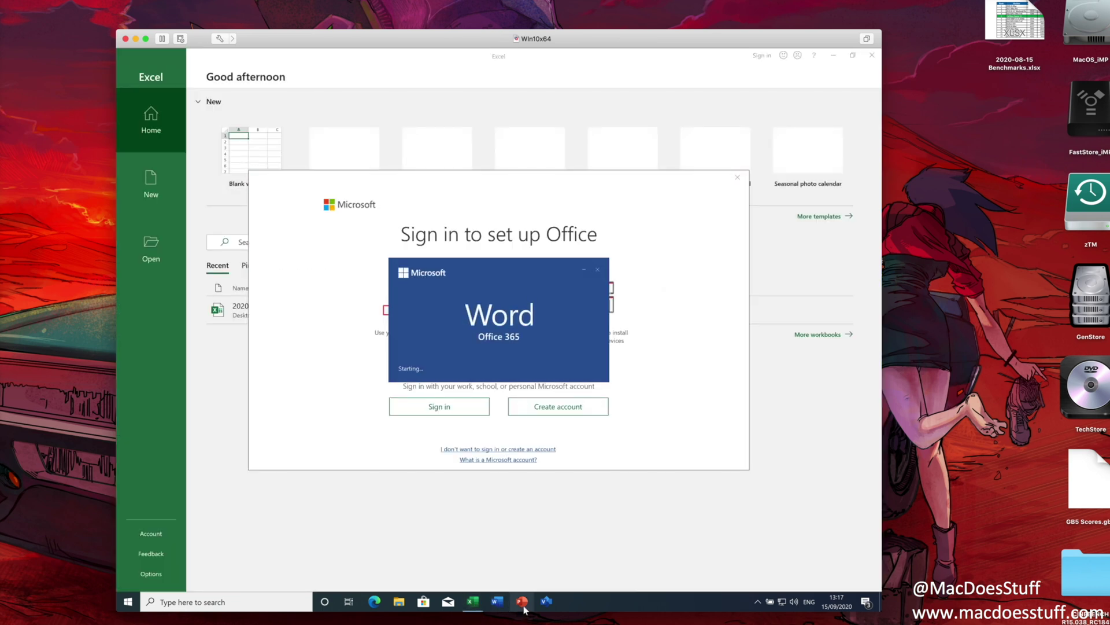
left_click(523, 603)
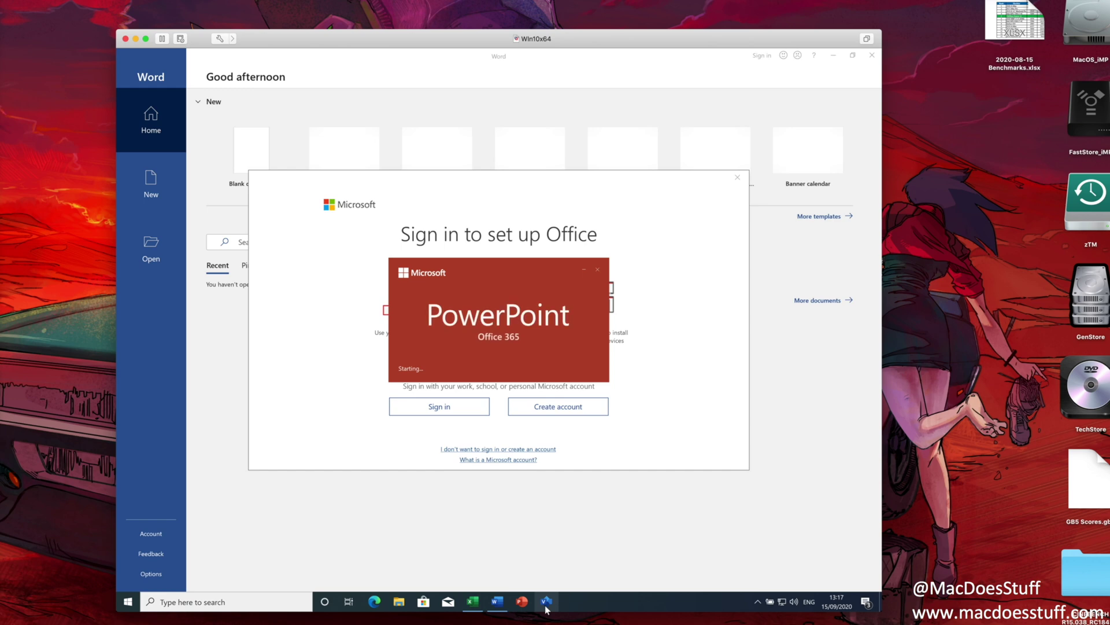
left_click(549, 605)
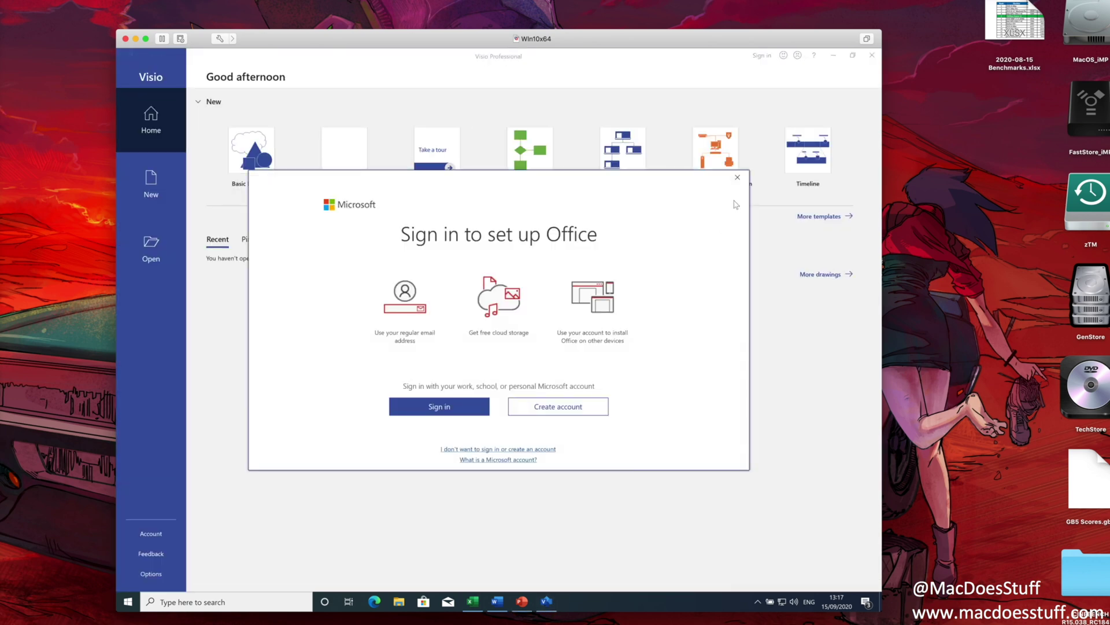
Step: Dismiss each Office sign-in prompt and close Visio, PowerPoint, Word and Excel
left_click(734, 179)
left_click(872, 55)
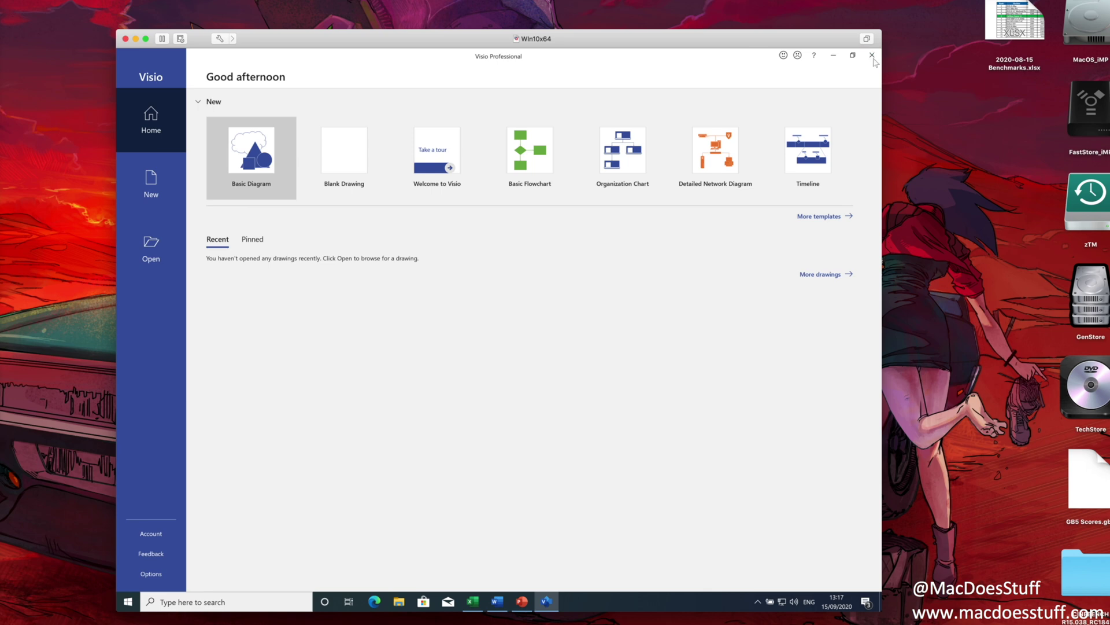
left_click(738, 178)
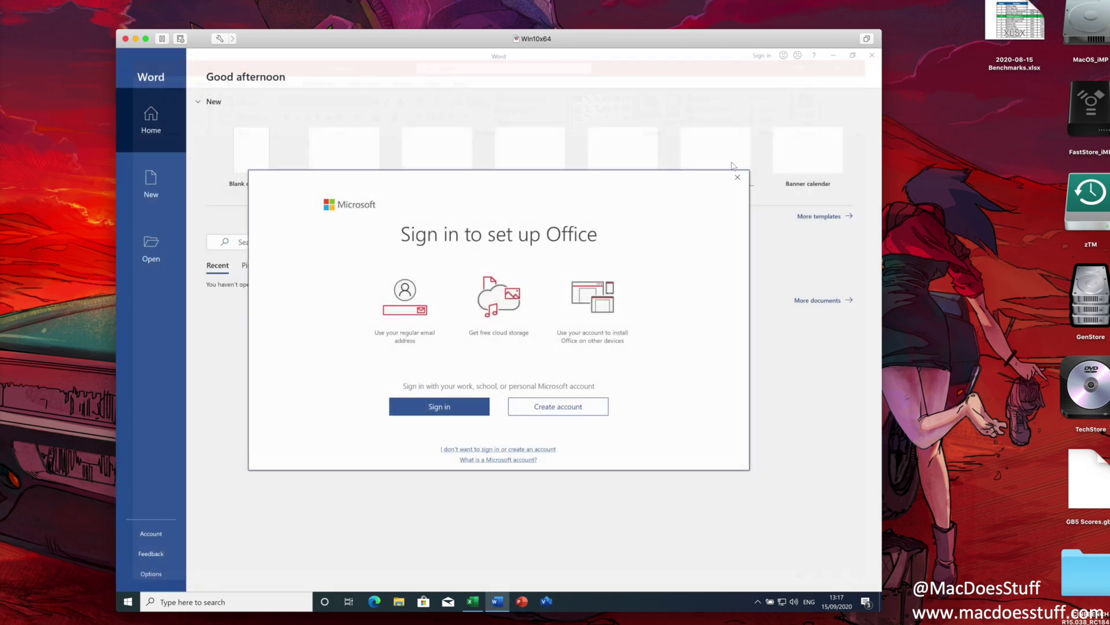
left_click(737, 178)
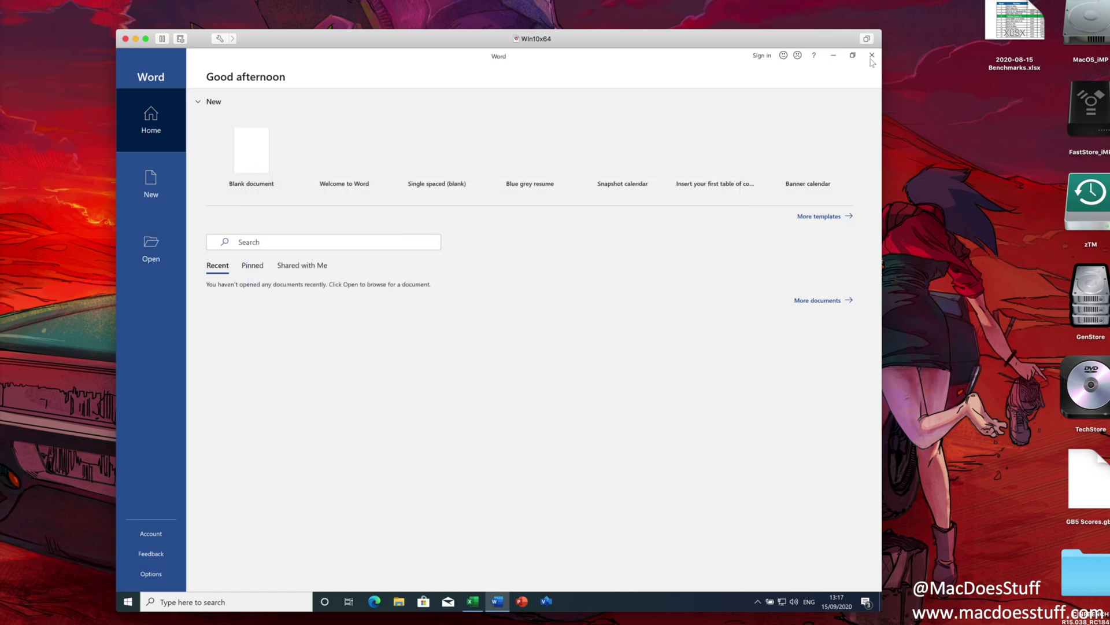
key("Escape")
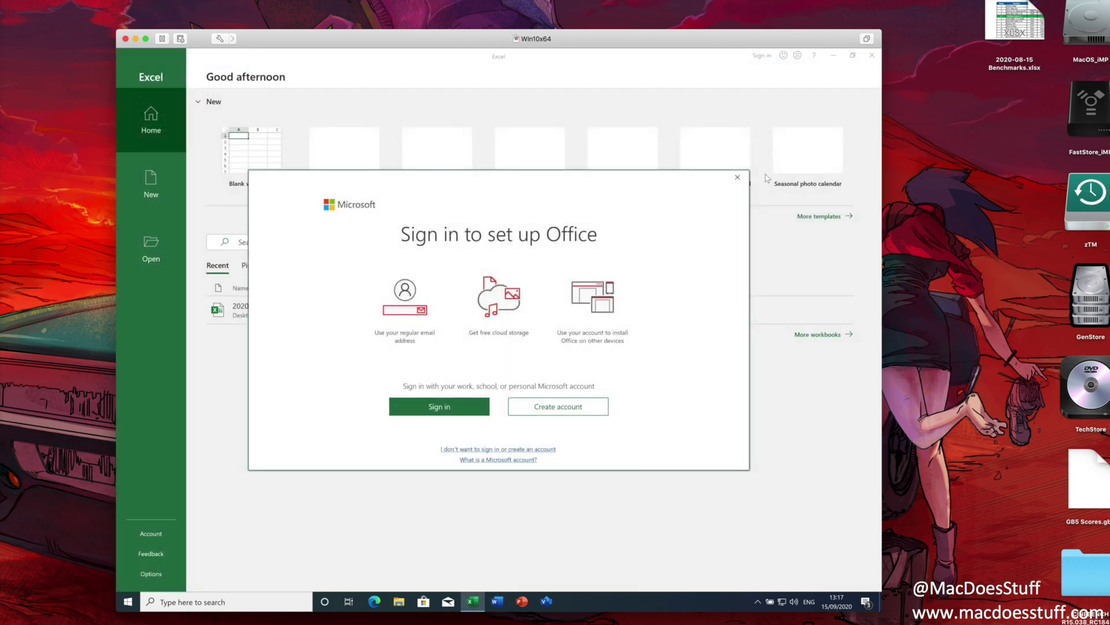
left_click(741, 176)
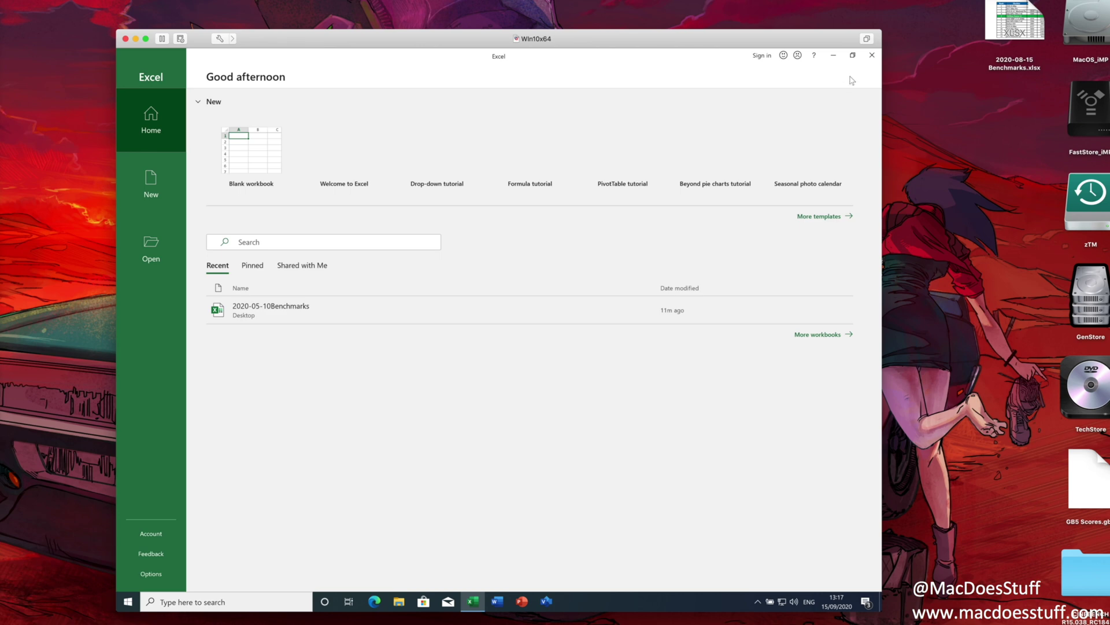
key("Return")
key("alt+F4")
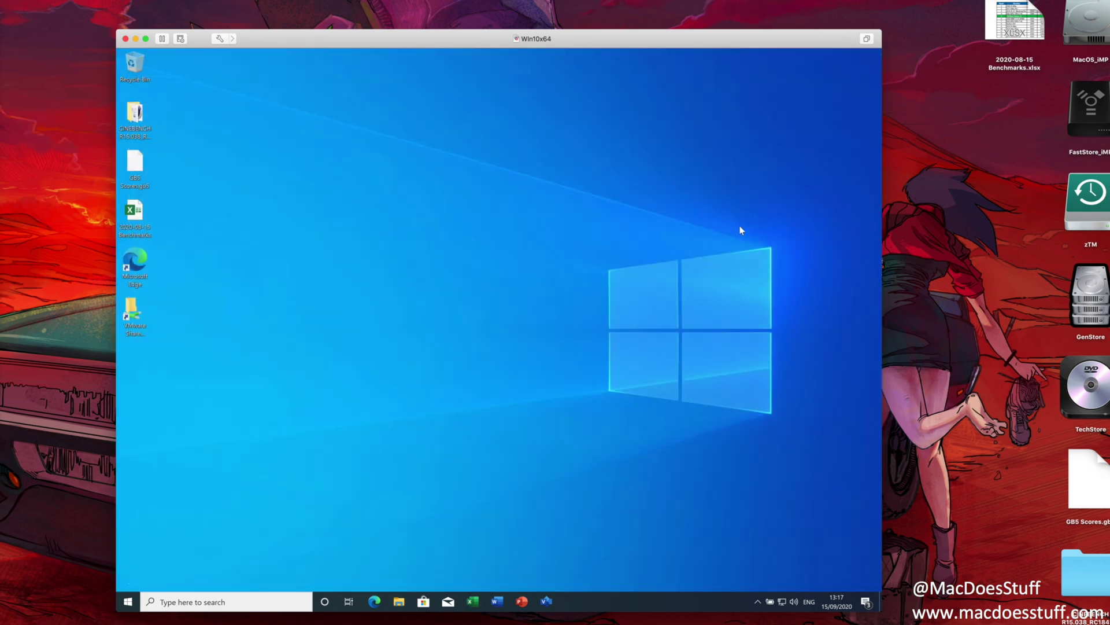
Step: Run Speedtest inside the Windows VM, measuring 873.03 Mbps down and 917.82 Mbps up
key("super")
type("speedtest")
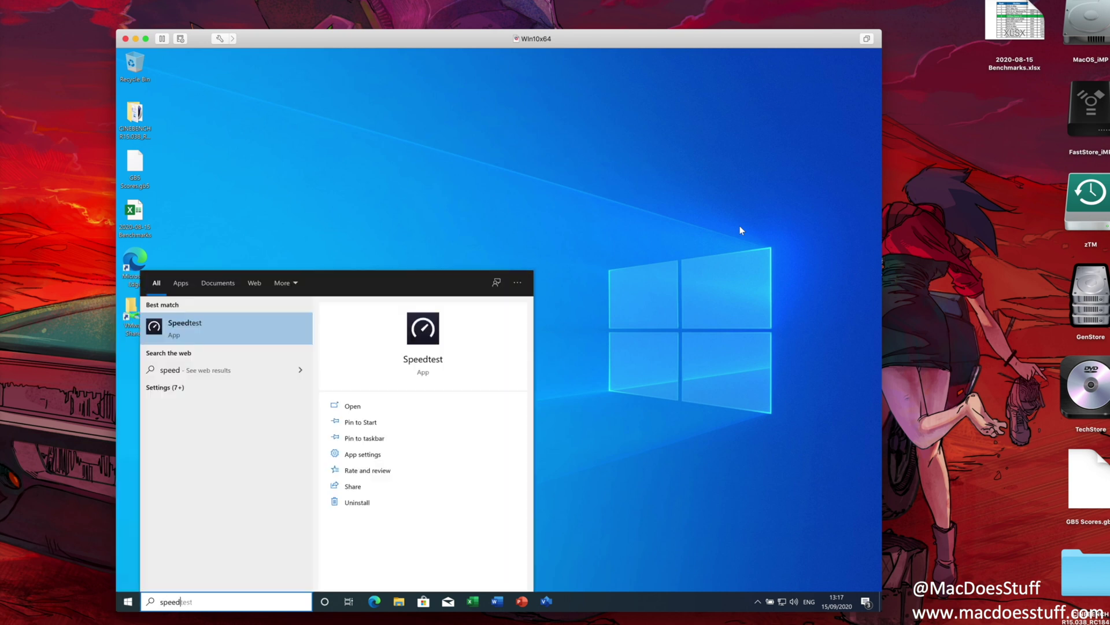
key("Return")
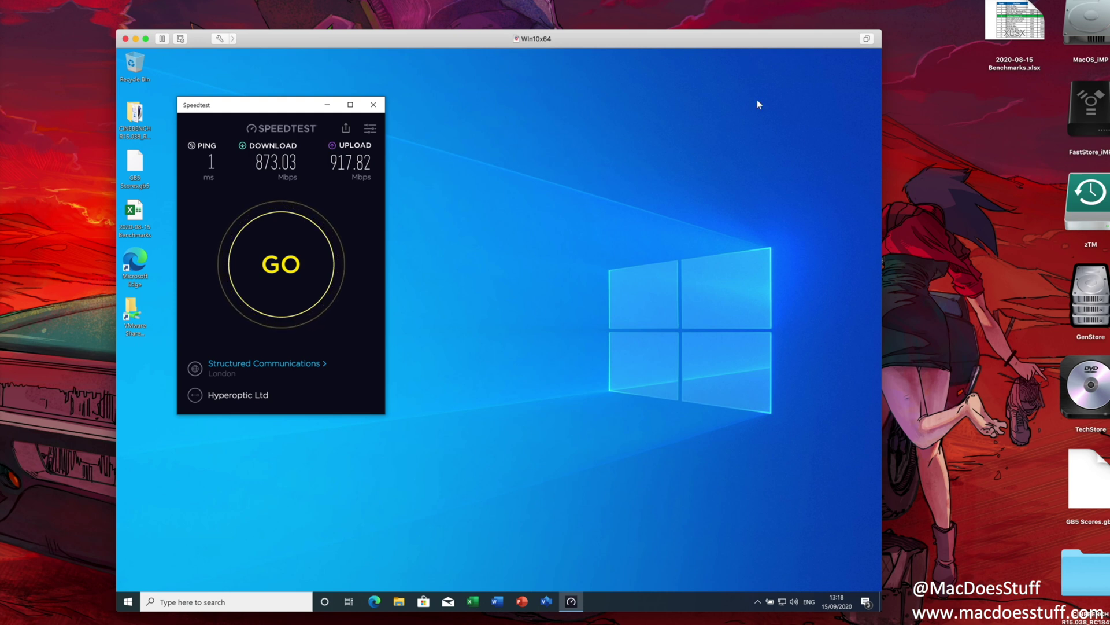
Step: Run Speedtest on the Mac for comparison, then quit it and close the VM's Speedtest
left_click(996, 227)
key("super+space")
type("speedtest")
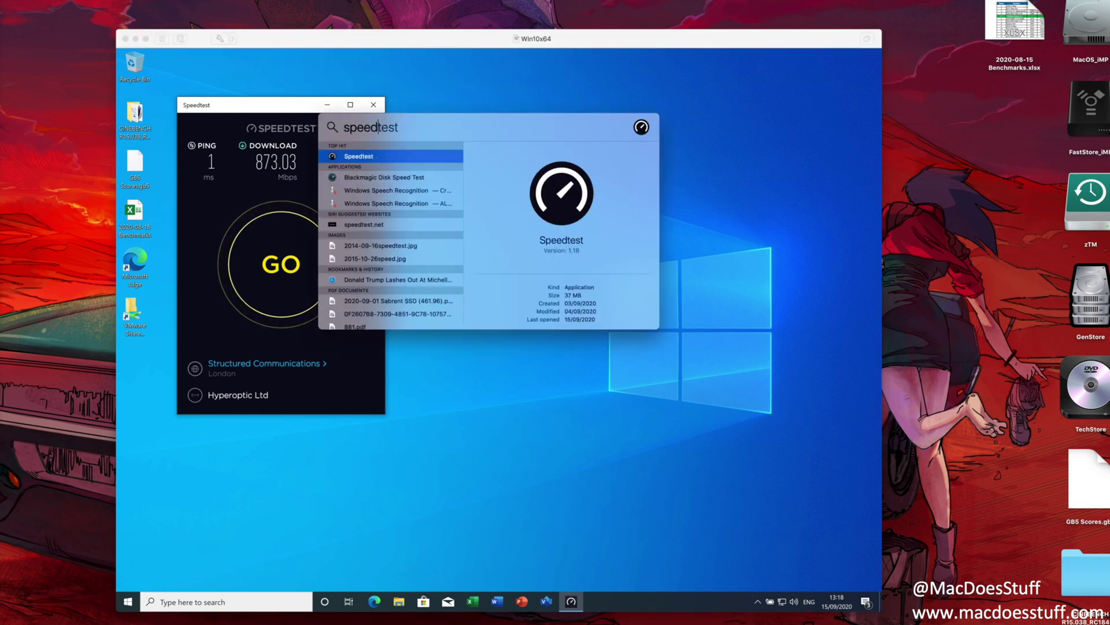
key("Return")
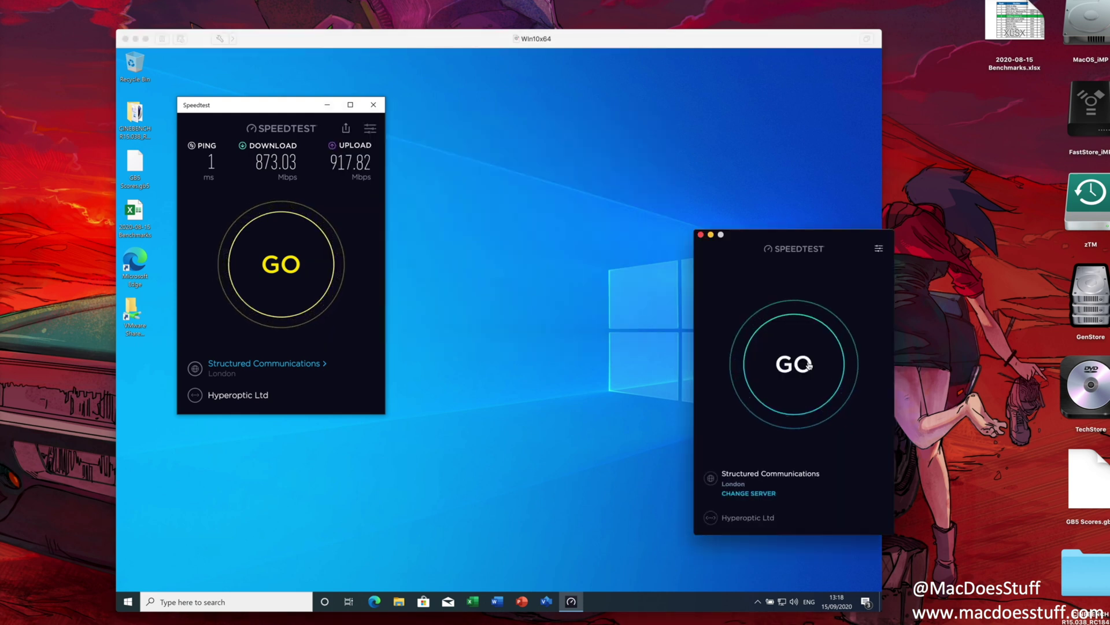
left_click(808, 364)
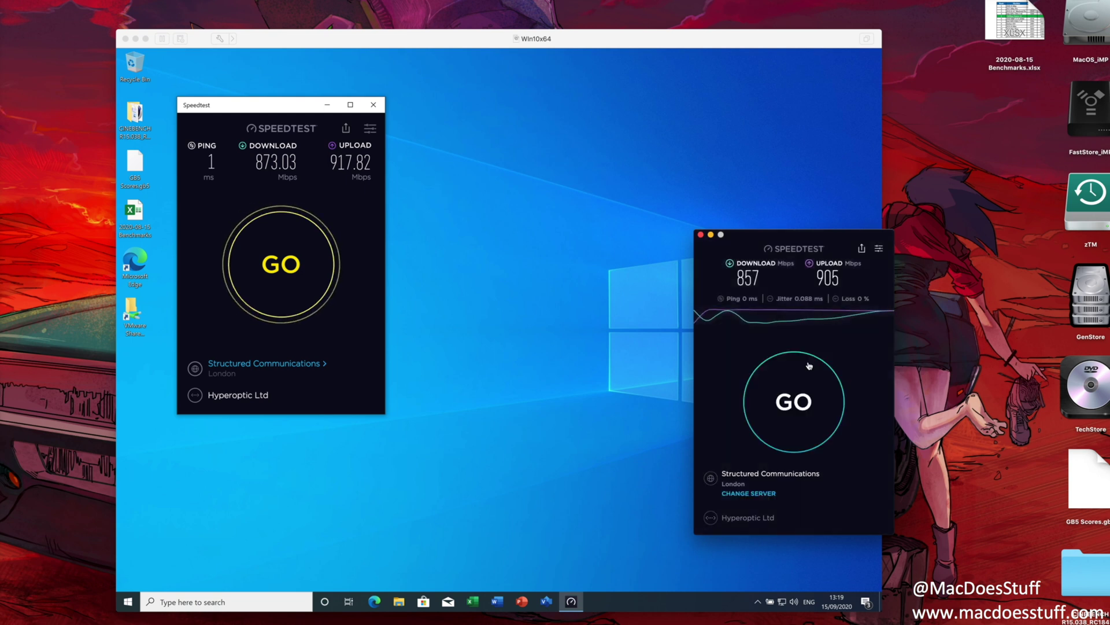
key("super+q")
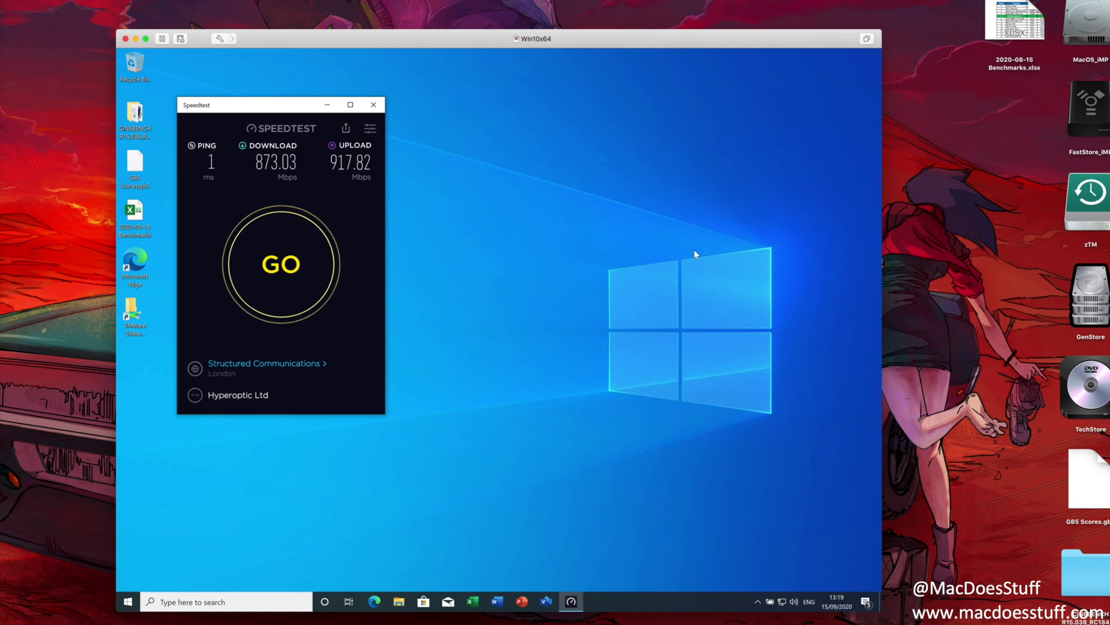
left_click(373, 105)
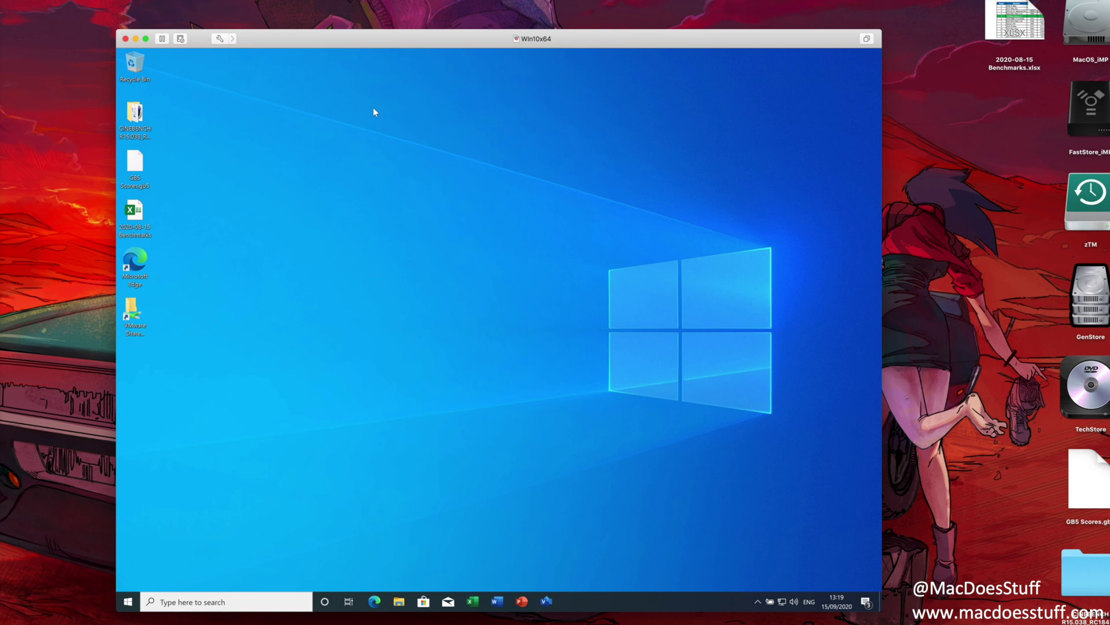
Step: Run the AJA System Test disk benchmark in the VM (2391 MB/s write, 3039 MB/s read)
key("super")
type("aja")
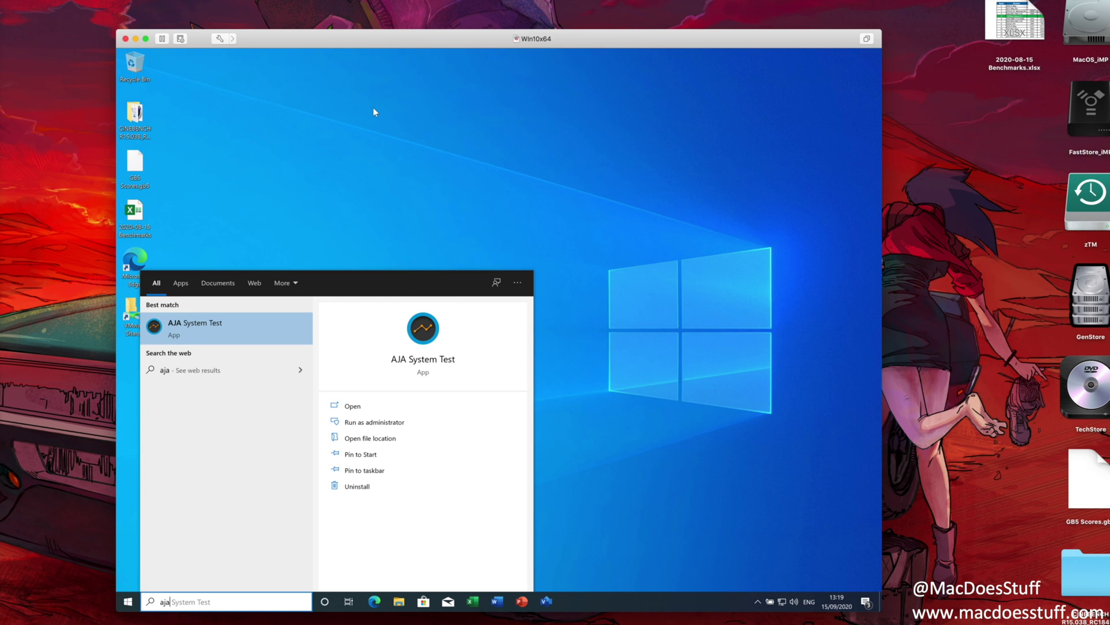
key("Return")
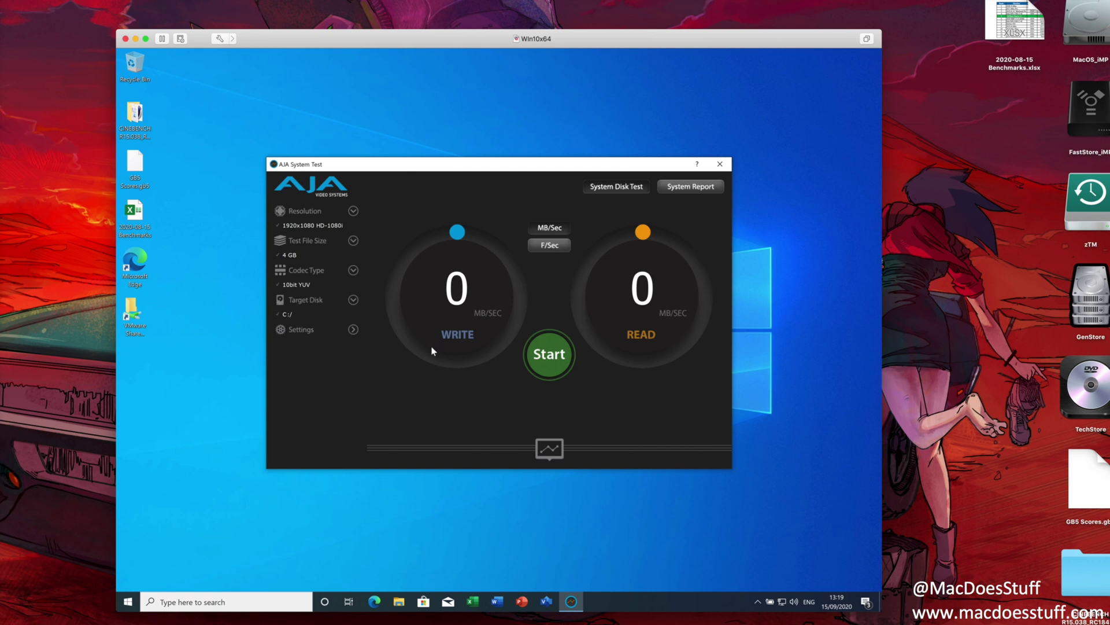
left_click(553, 369)
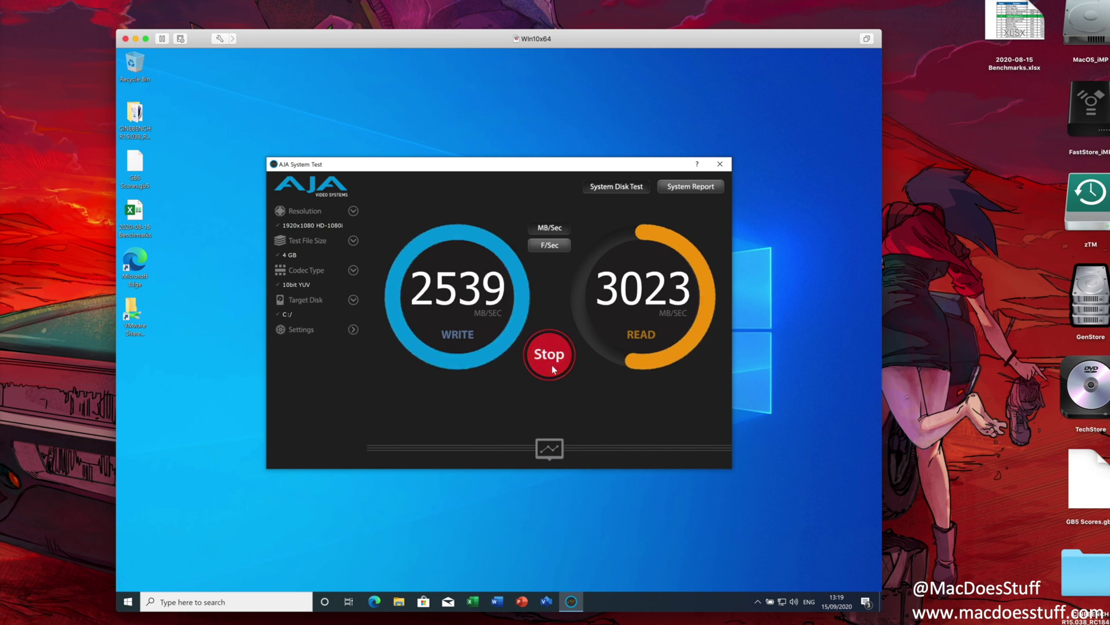
left_click(549, 362)
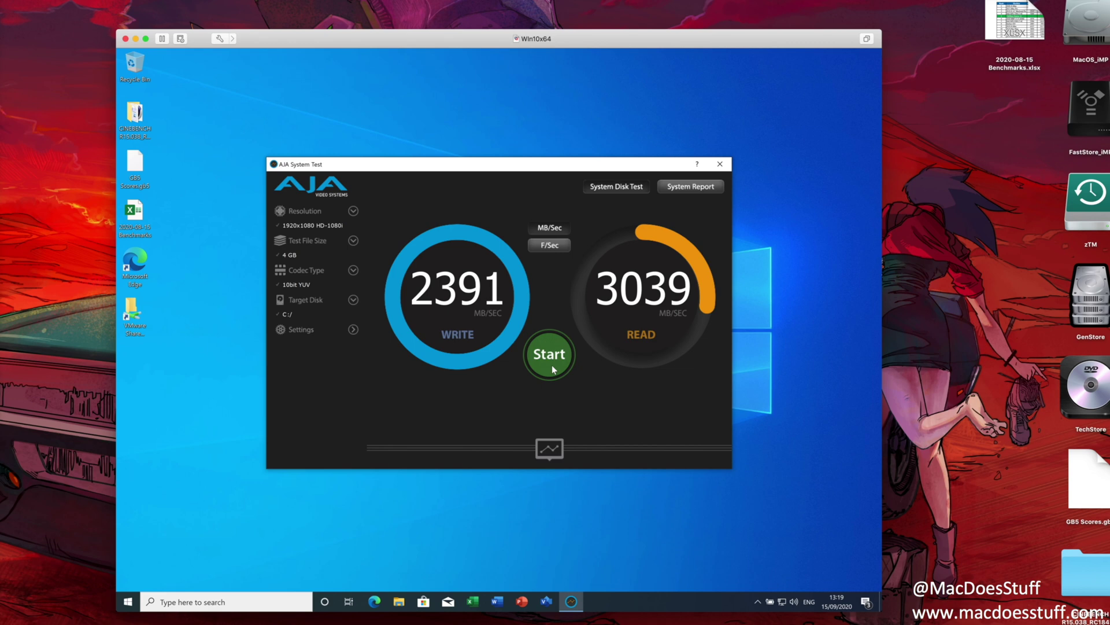
Step: Benchmark with Blackmagic Disk Speed Test (2962.0 MB/s write, 2422.4 MB/s read), then quit it
key("super+space")
type("b")
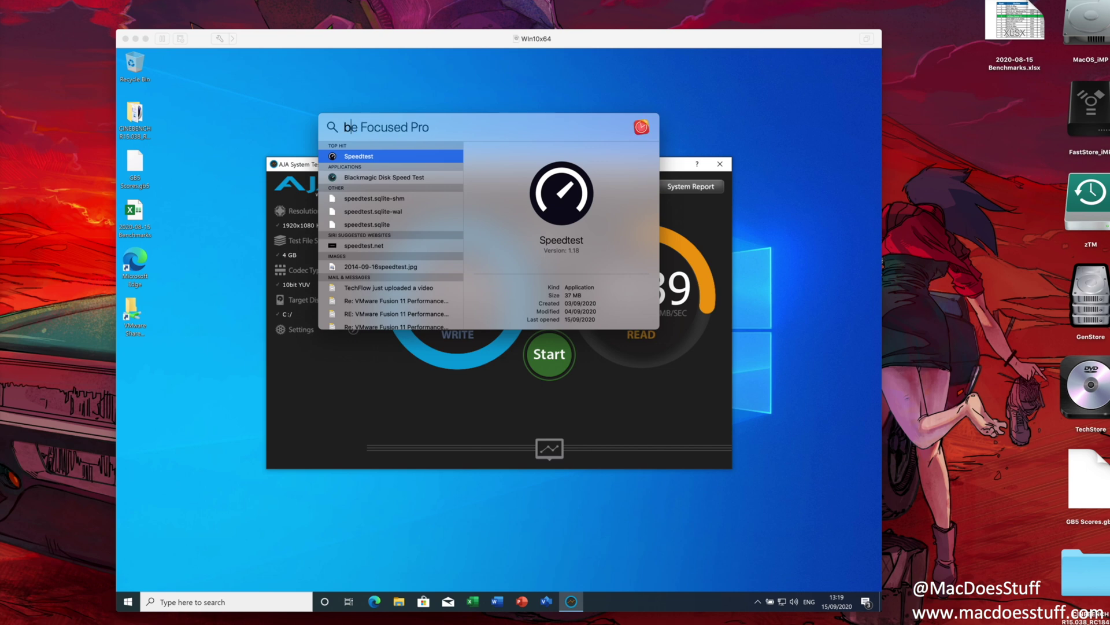
type("lack")
key("Return")
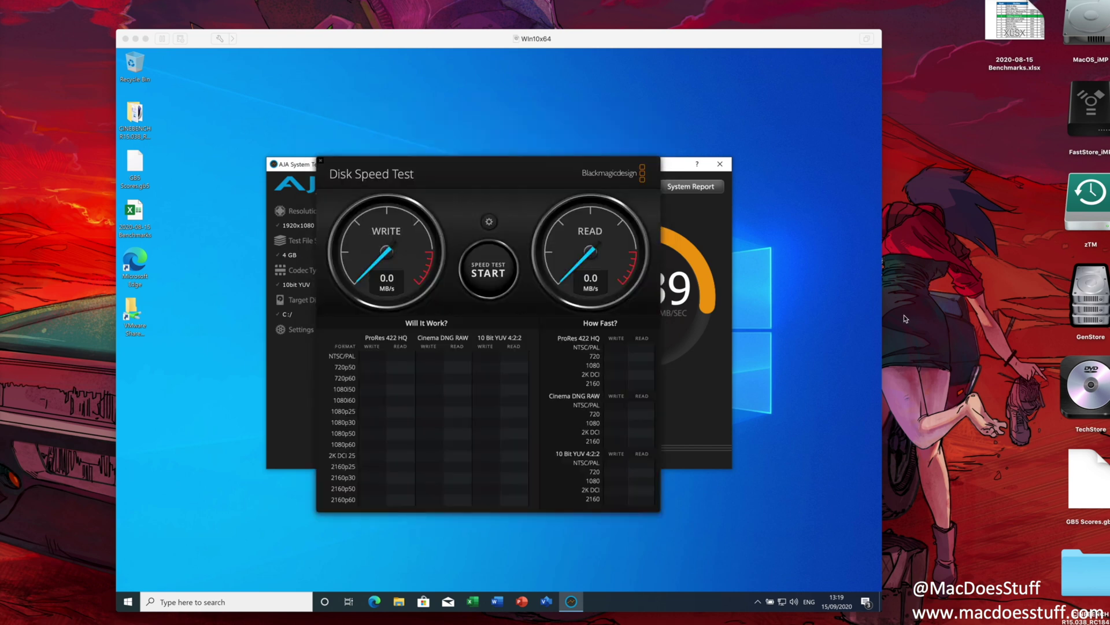
left_click(508, 261)
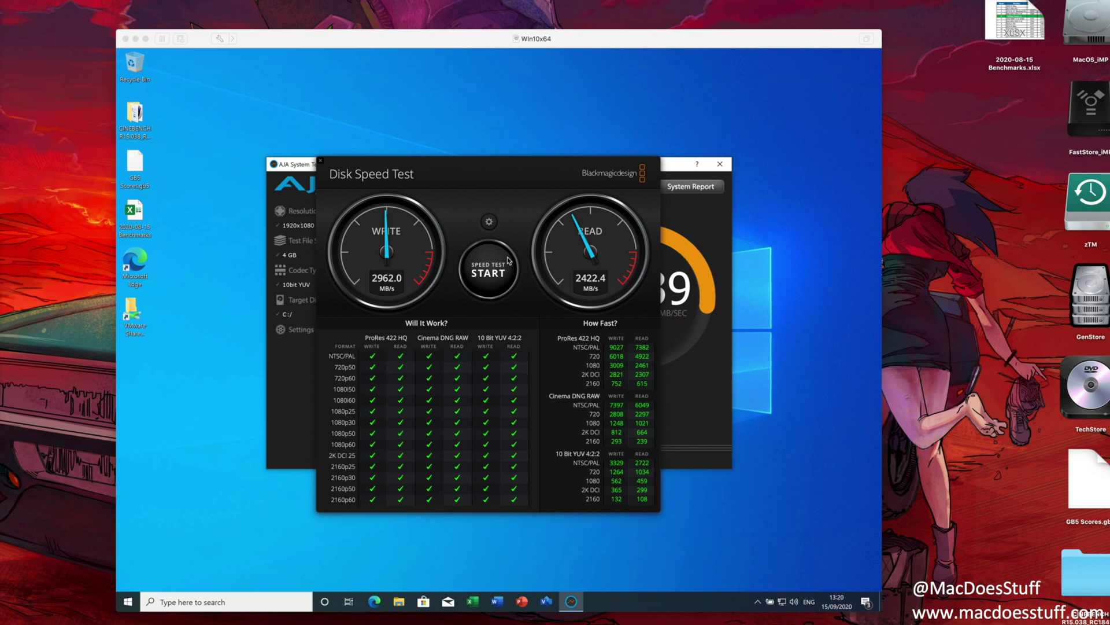
left_click_drag(510, 168, 518, 192)
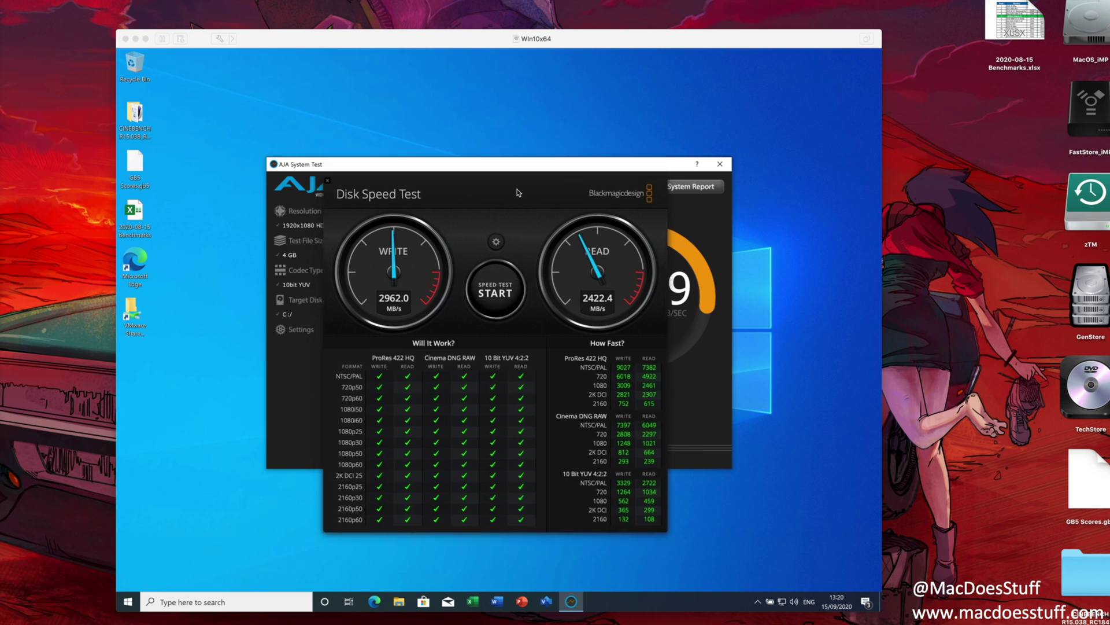
key("alt+F4")
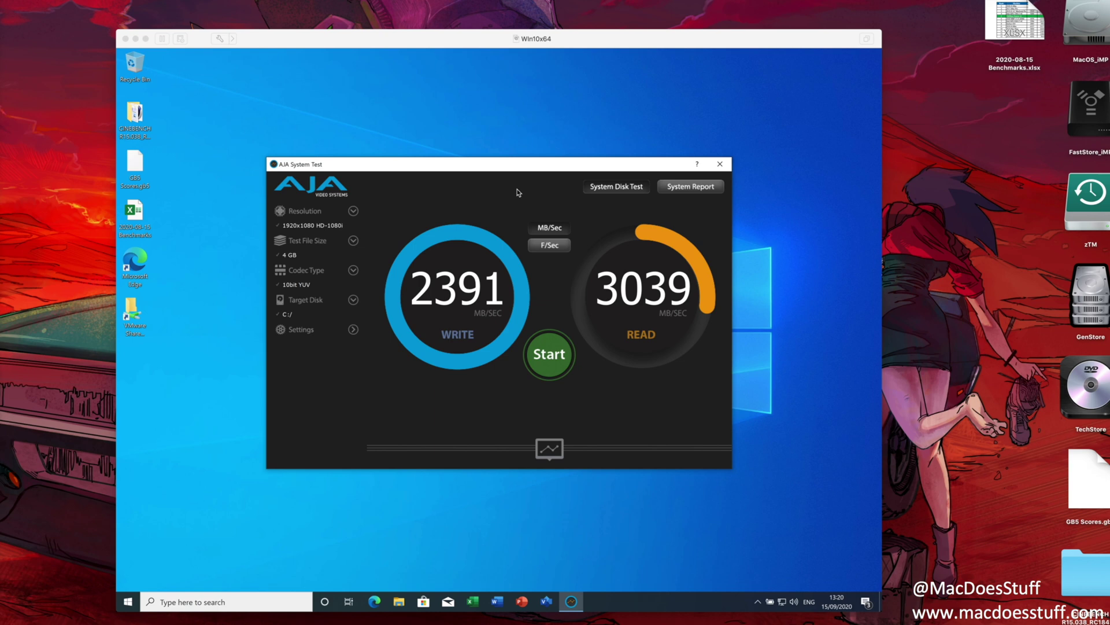
Step: Close the AJA System Test window in the VM
left_click(720, 163)
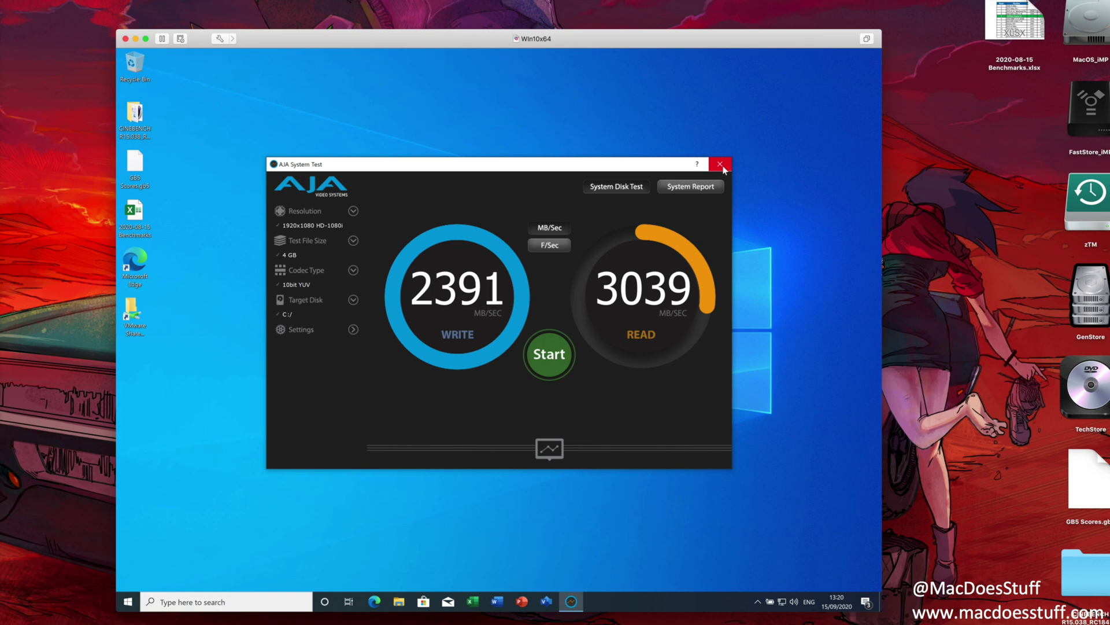
left_click(720, 164)
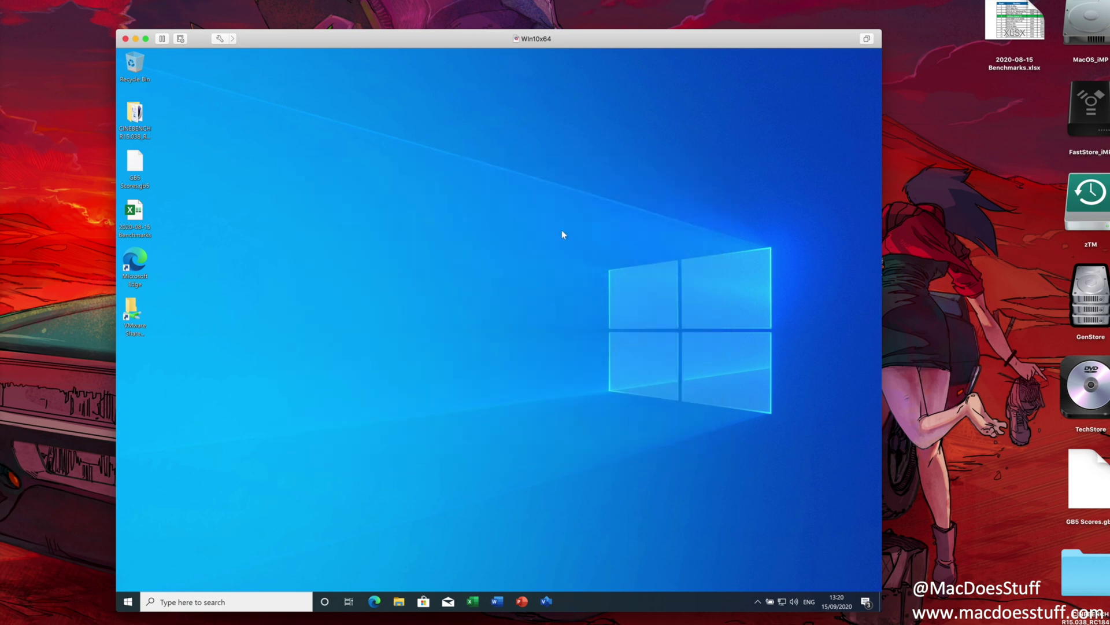
key("super")
type("geekbench")
key("Return")
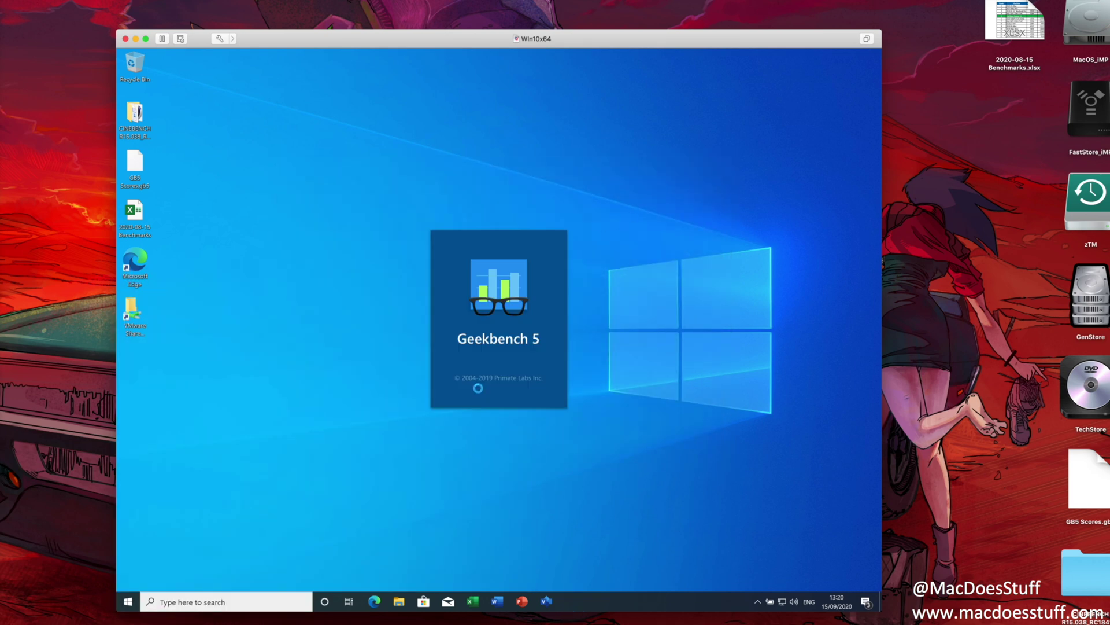
left_click(381, 154)
left_click(402, 166)
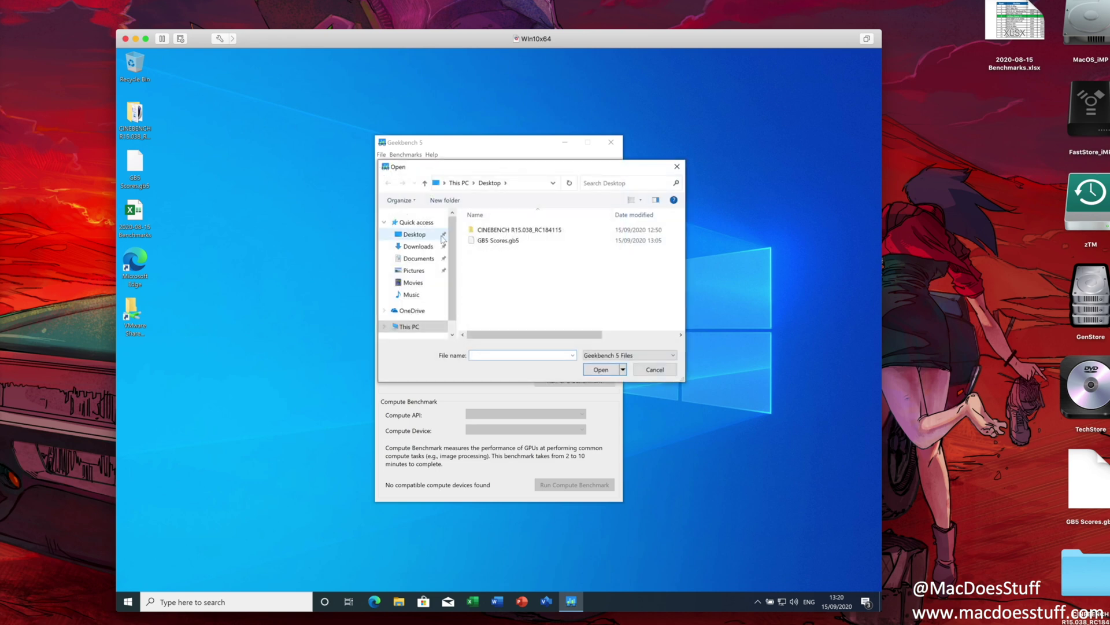
double_click(497, 240)
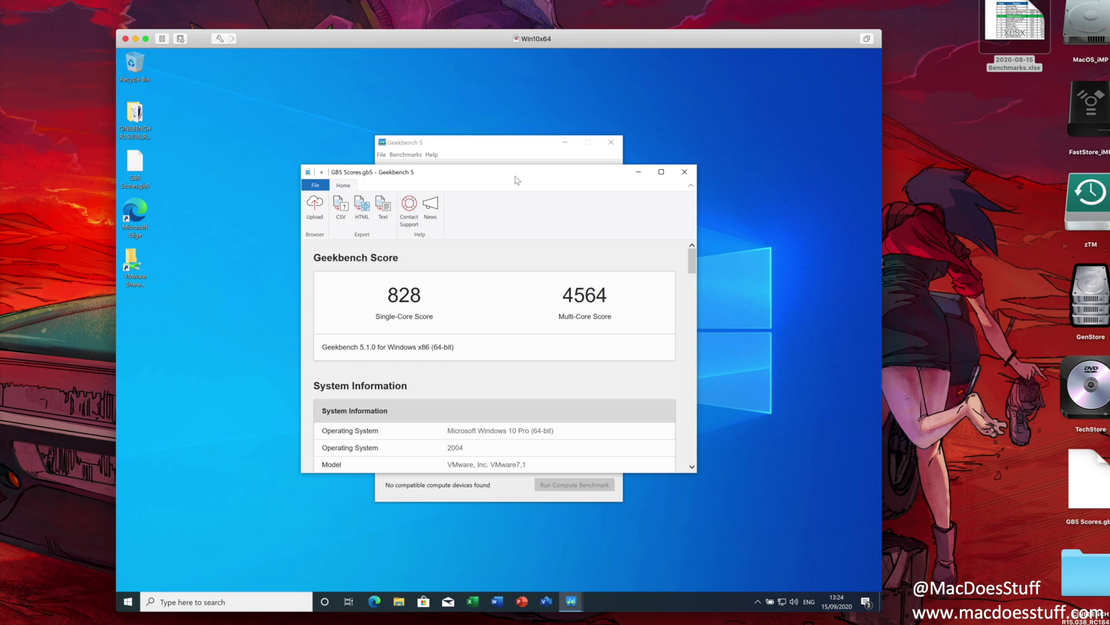
key("super+e")
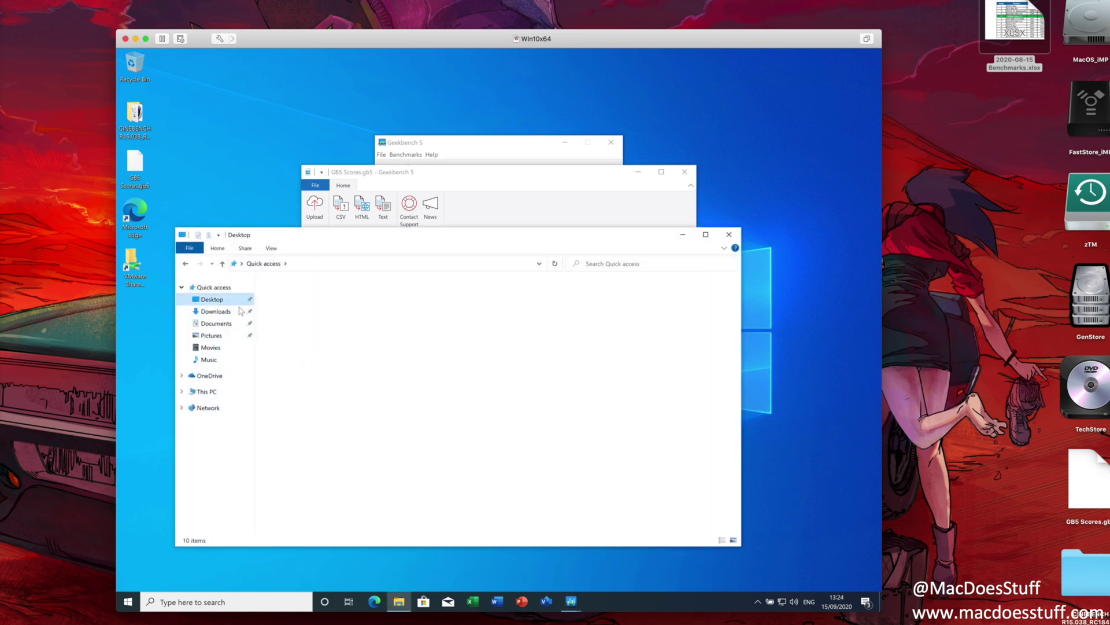
double_click(327, 305)
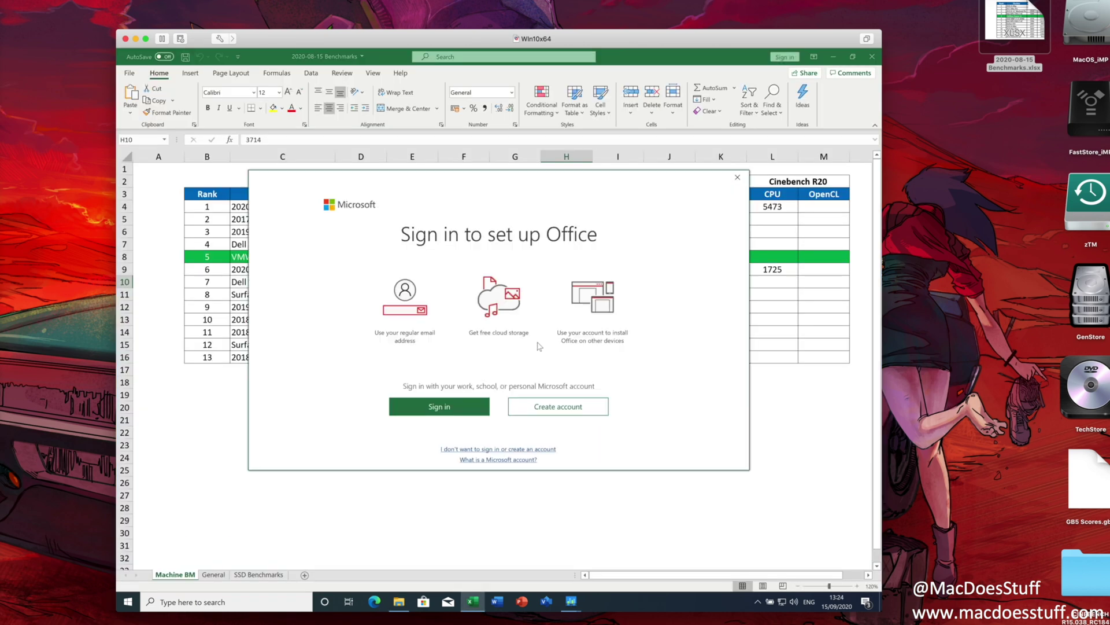
left_click(742, 175)
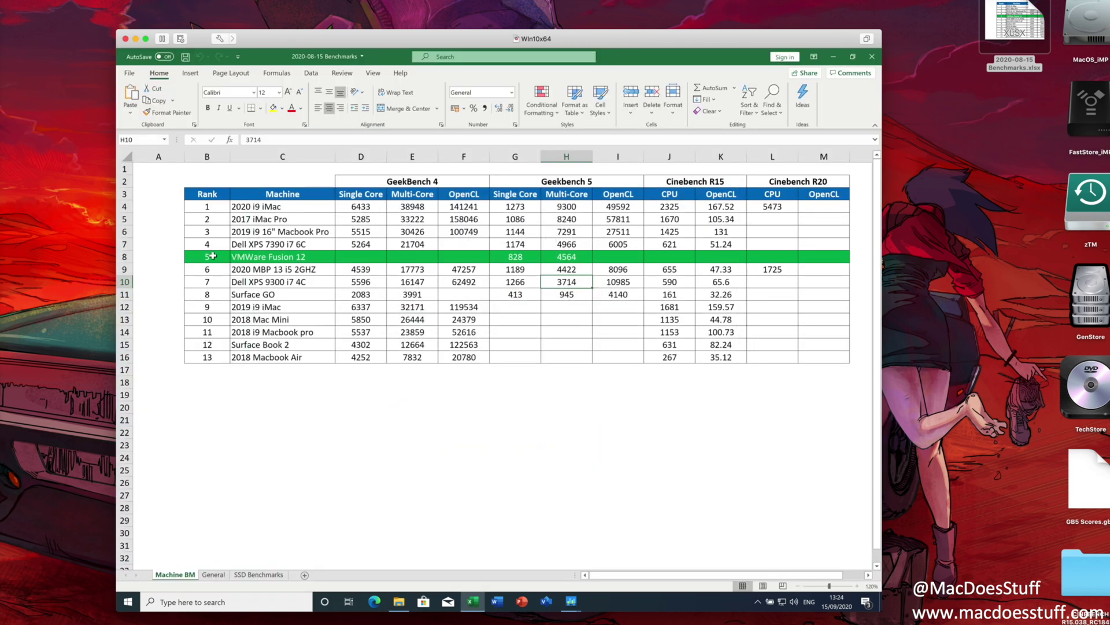
left_click_drag(209, 270, 692, 266)
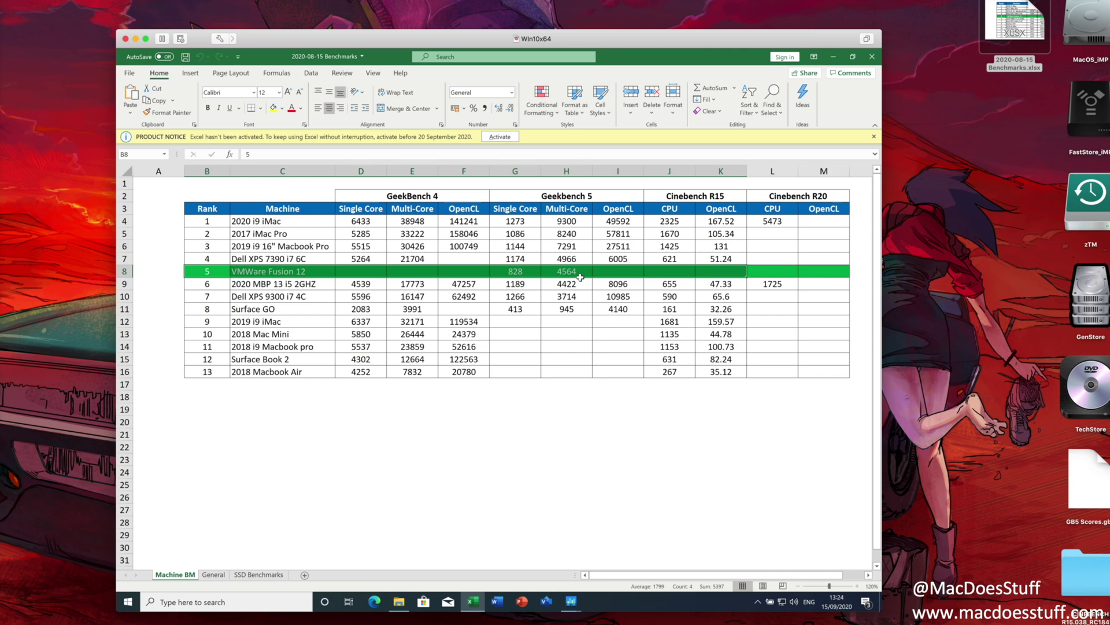
left_click(871, 57)
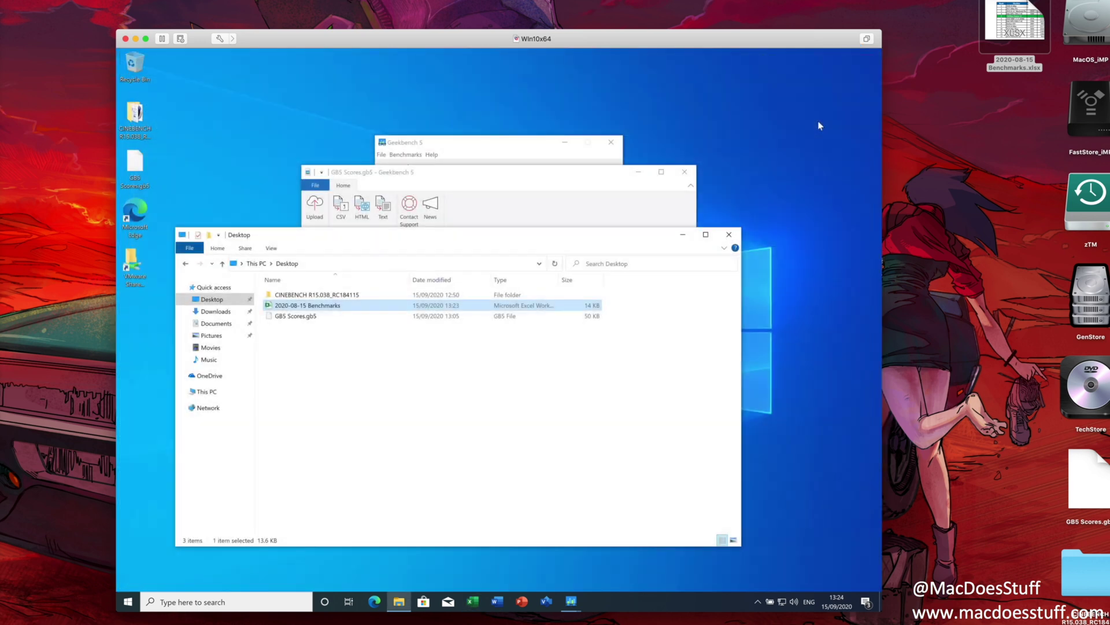
left_click(728, 235)
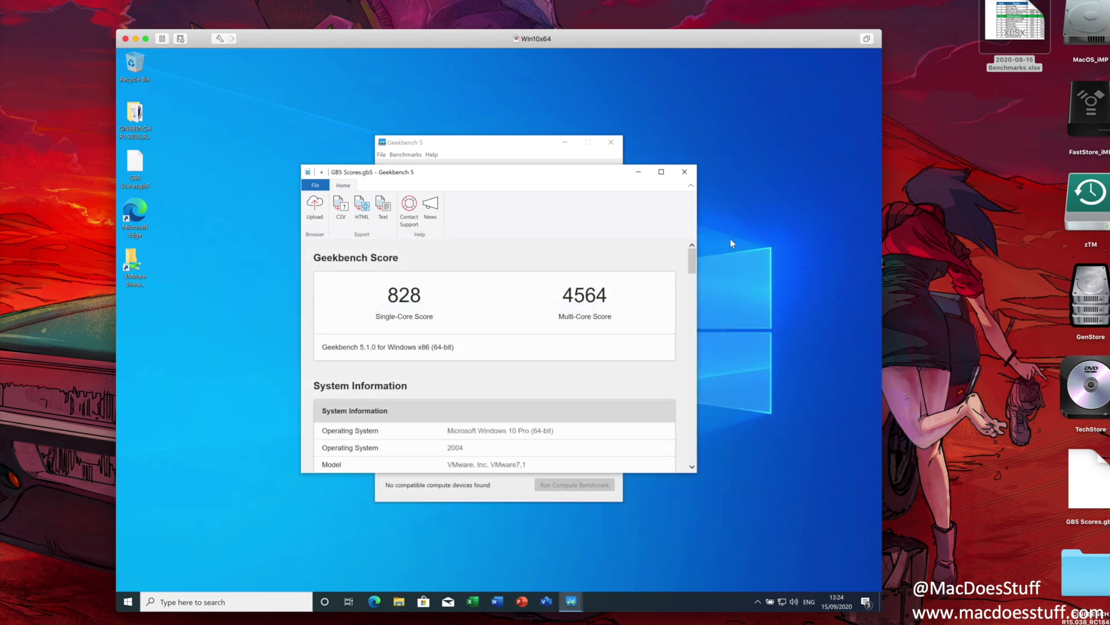
left_click(684, 172)
left_click(611, 142)
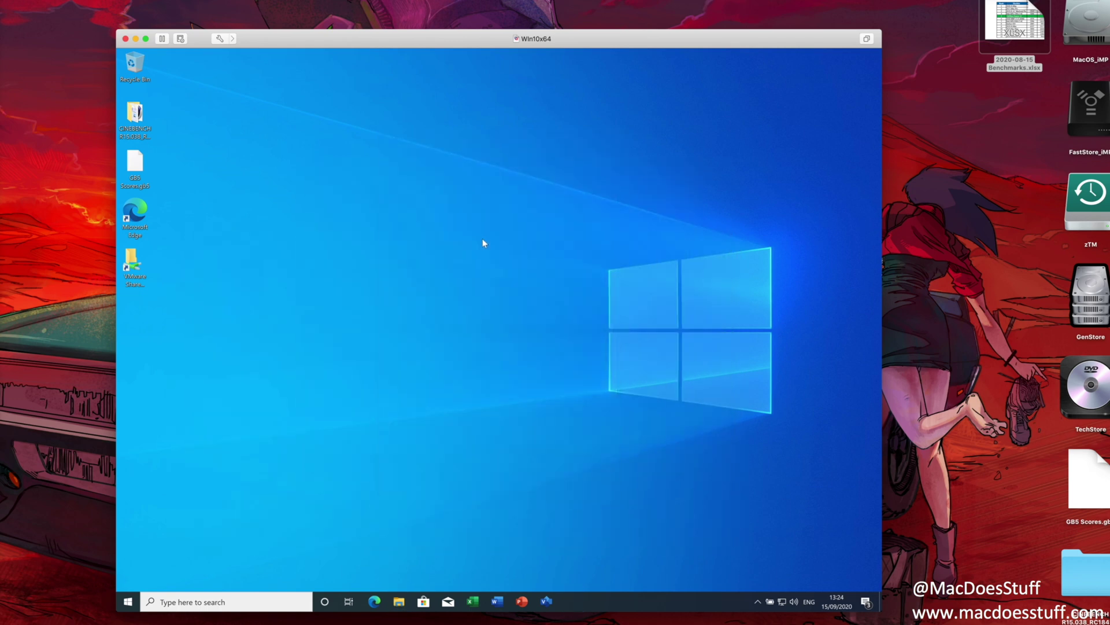
key("super")
type("cine")
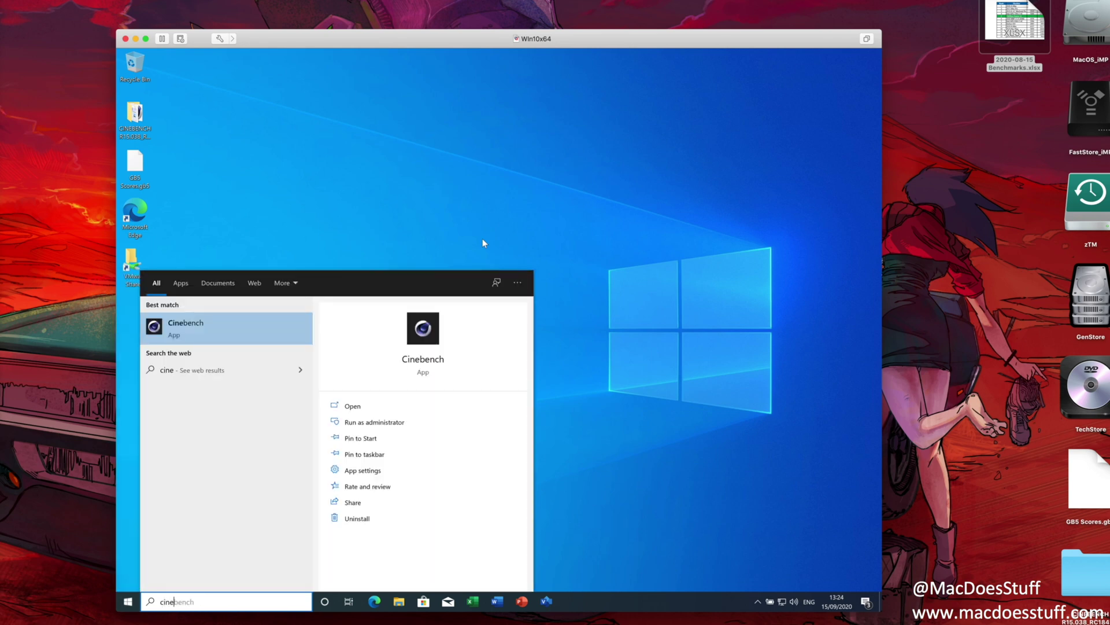
key("Return")
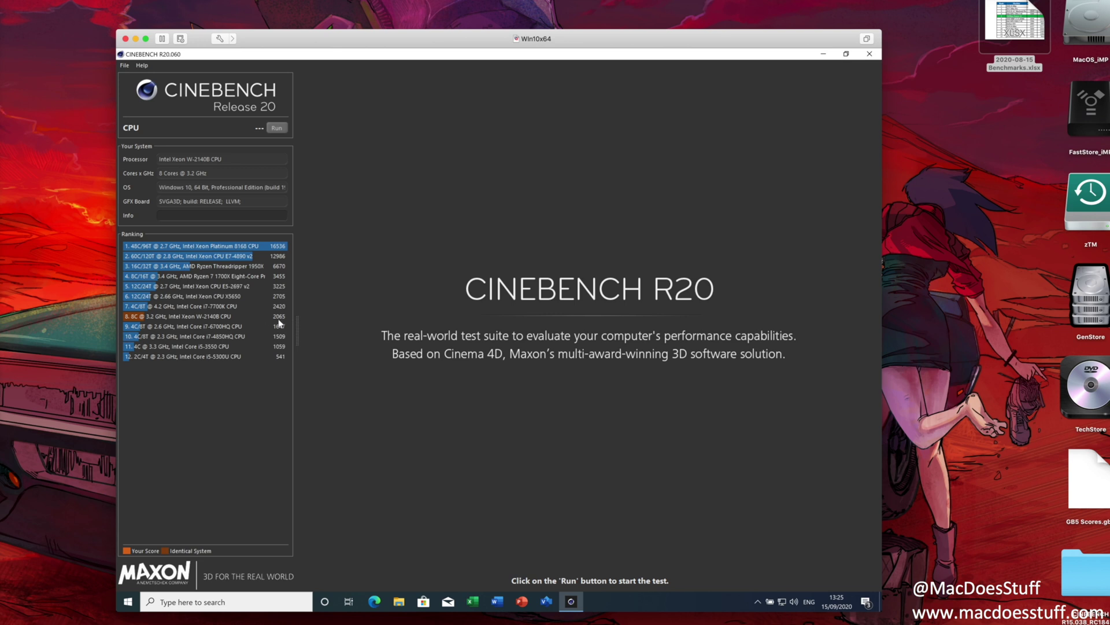
mouse_move(285, 324)
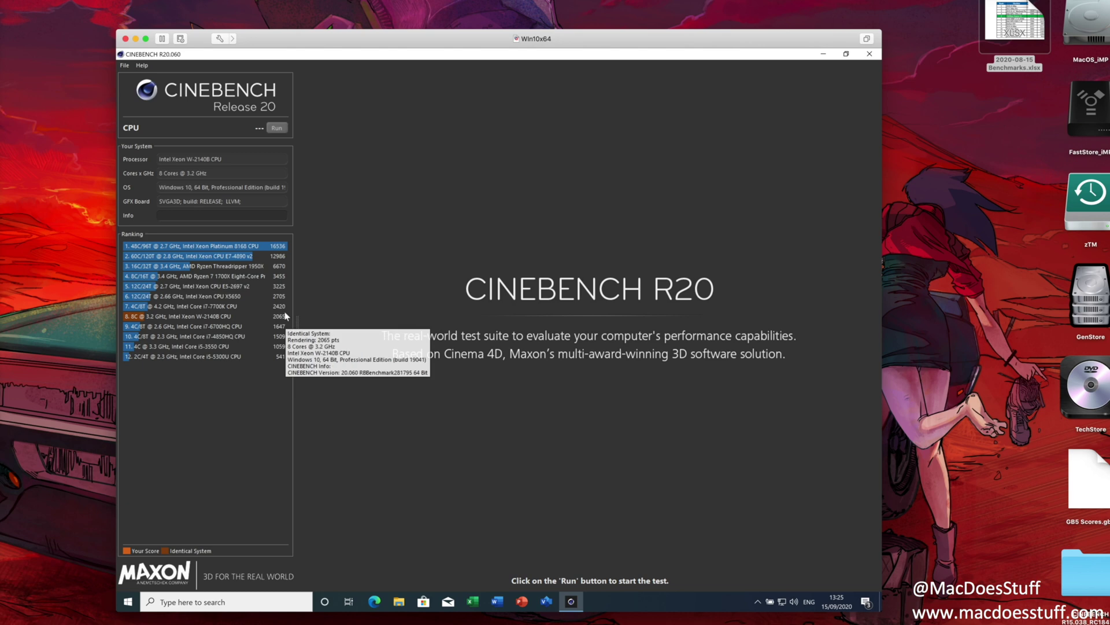
left_click(867, 54)
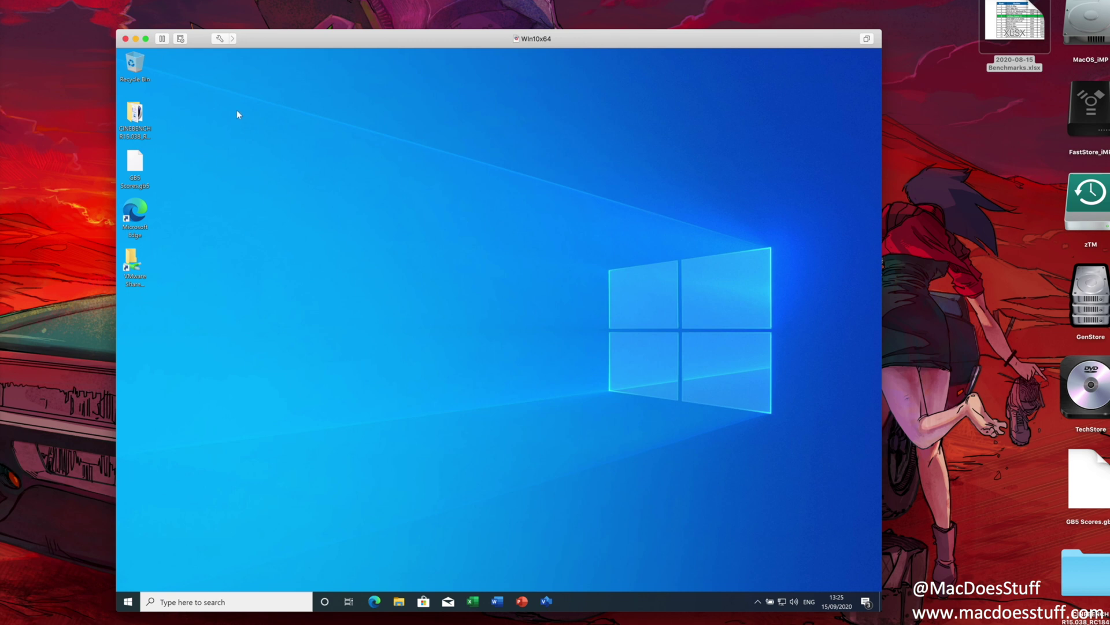
left_click(126, 39)
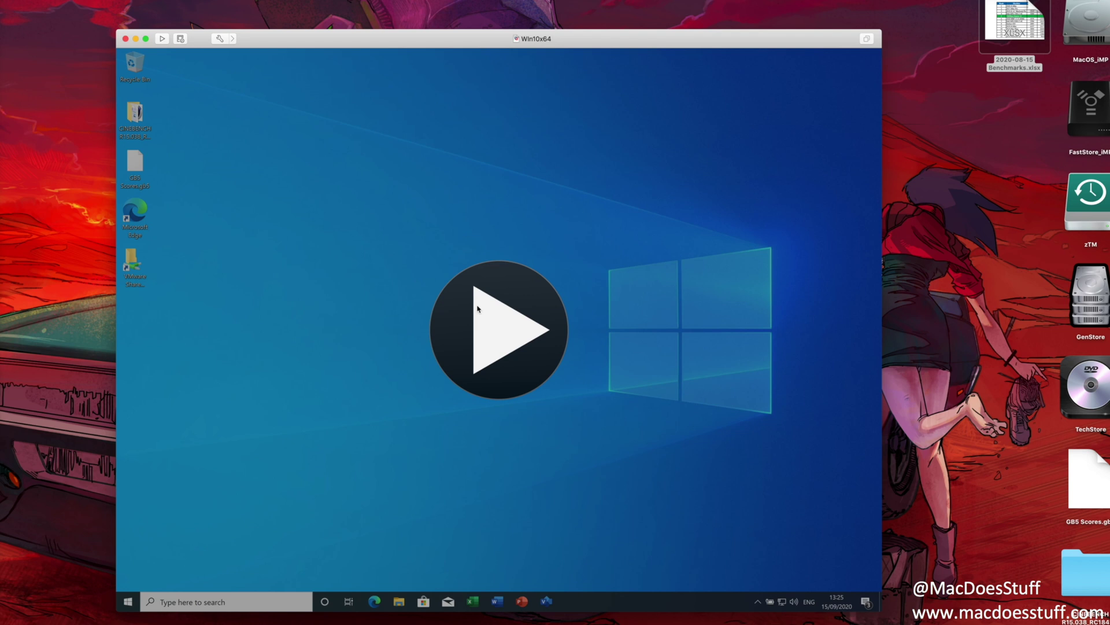
left_click(495, 337)
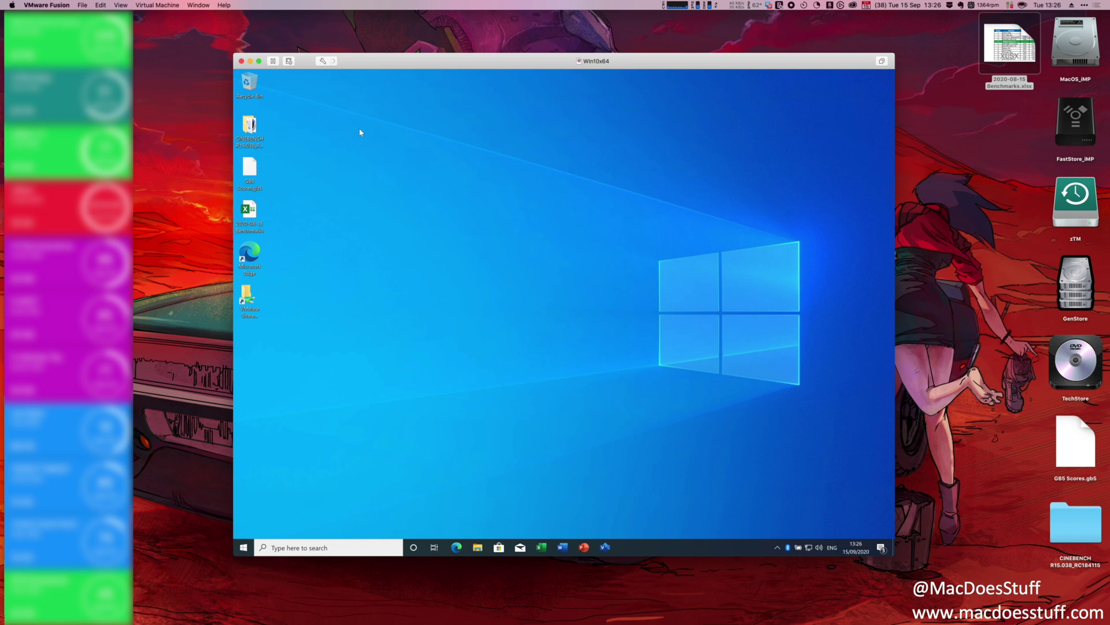
Step: Take a snapshot of the running Win10x64 VM, then open File Explorer with Win+E
left_click(165, 5)
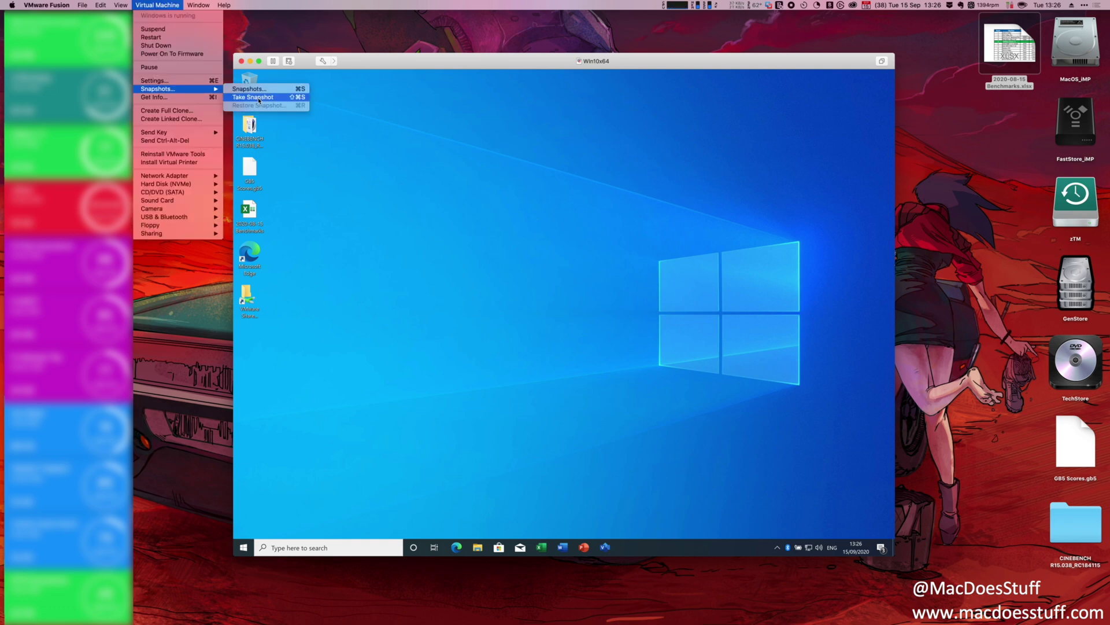
left_click(272, 97)
mouse_move(688, 604)
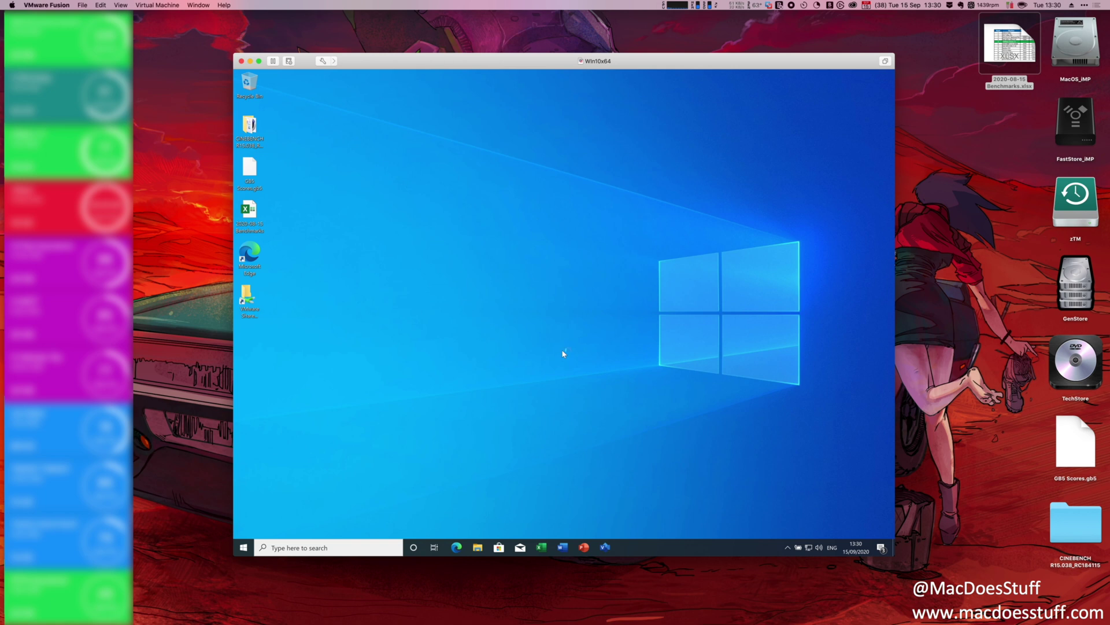
key("super+e")
Step: Uninstall Microsoft Office via This PC > Open Settings > Apps & features, then close Settings and Explorer
left_click(301, 369)
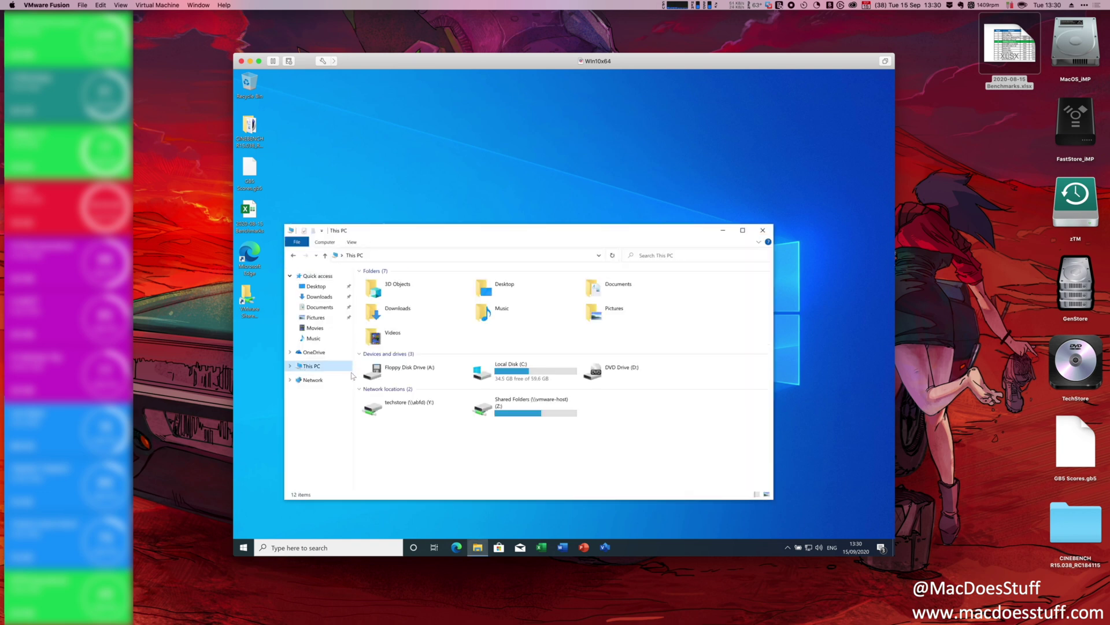
left_click(325, 242)
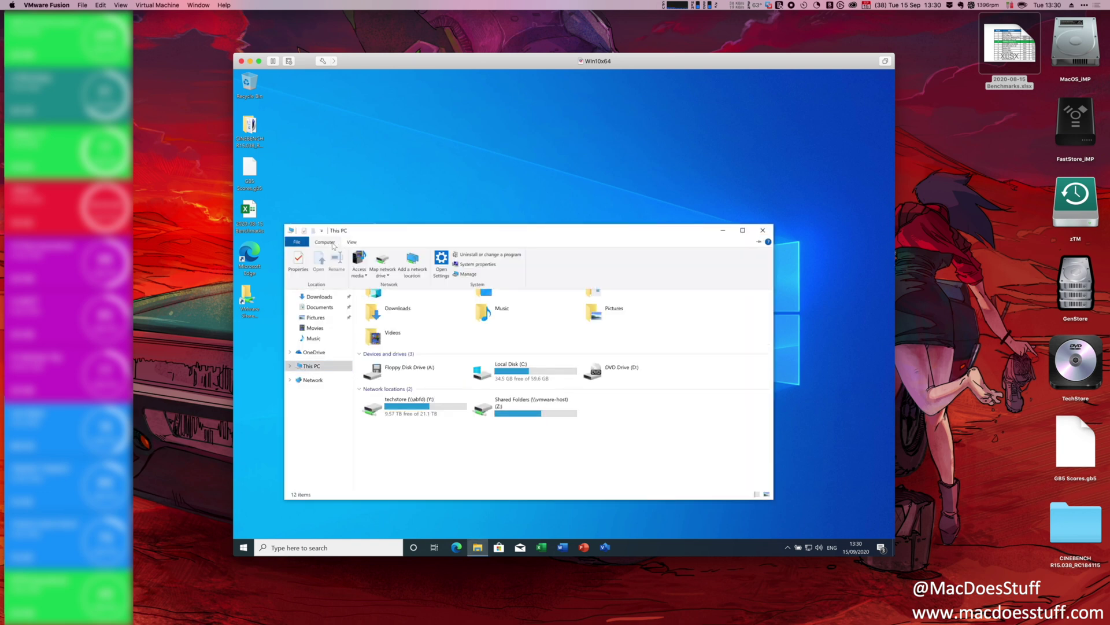
left_click(443, 257)
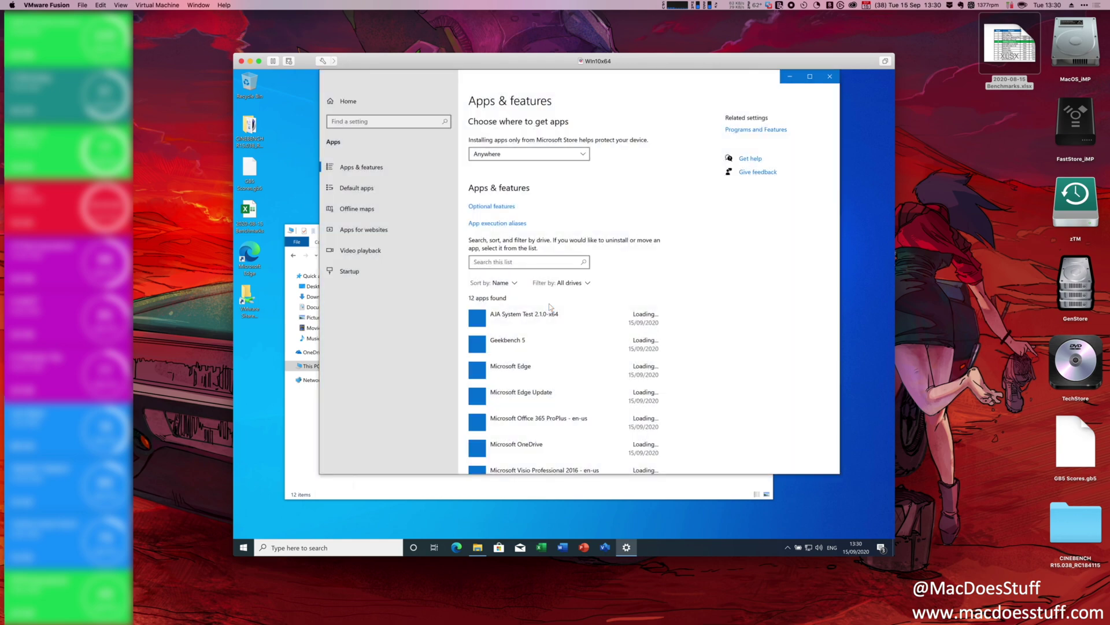
scroll(577, 390, "down", 10)
scroll(576, 393, "down", 15)
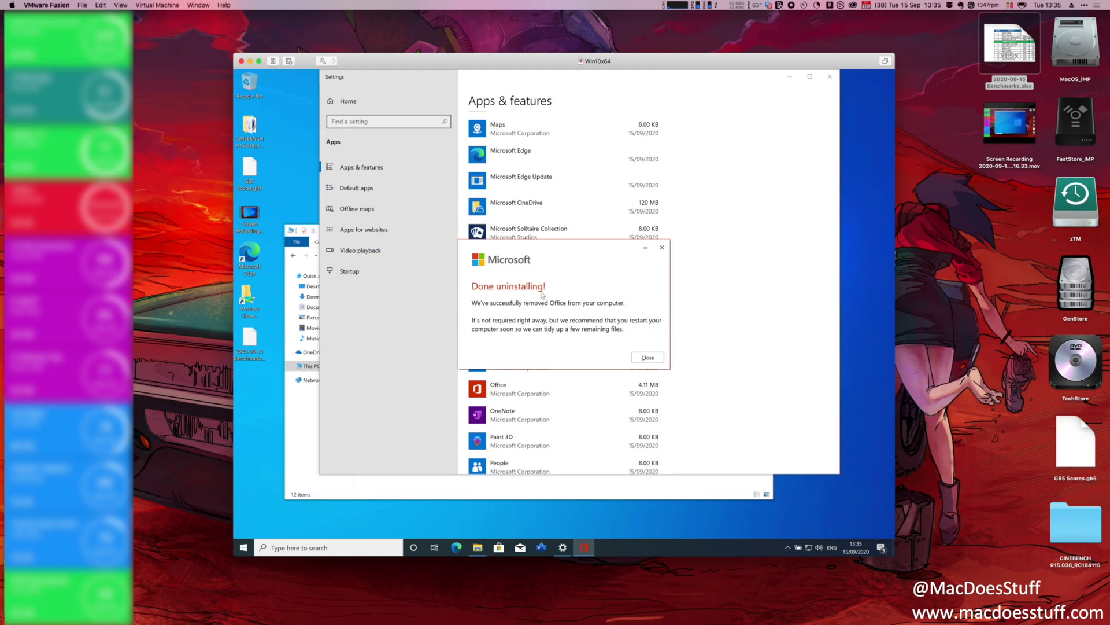
left_click(638, 356)
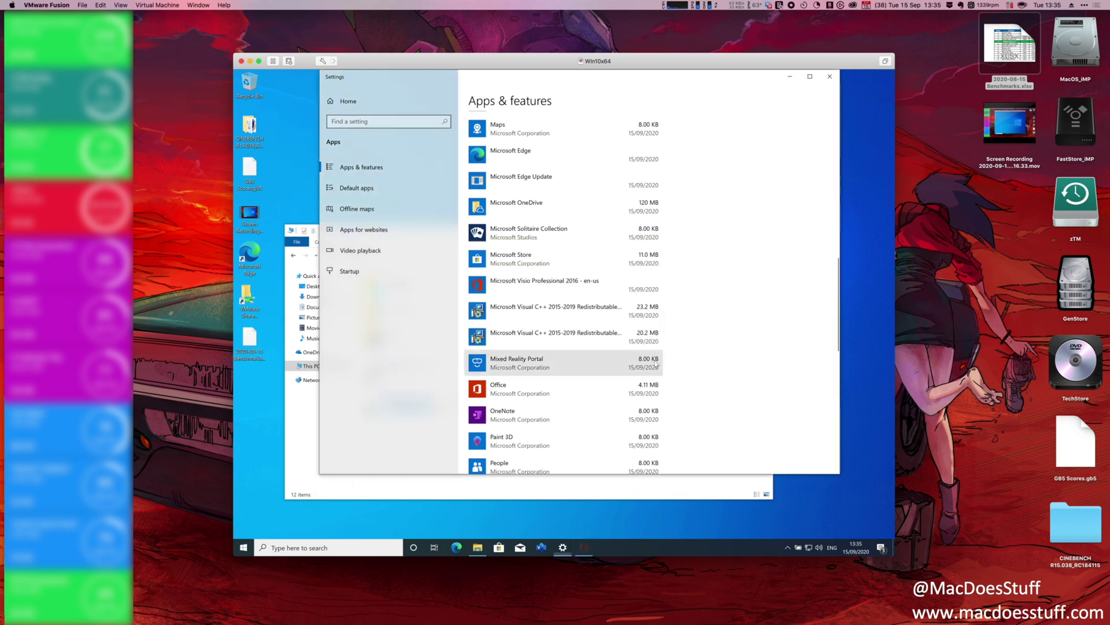
left_click(821, 86)
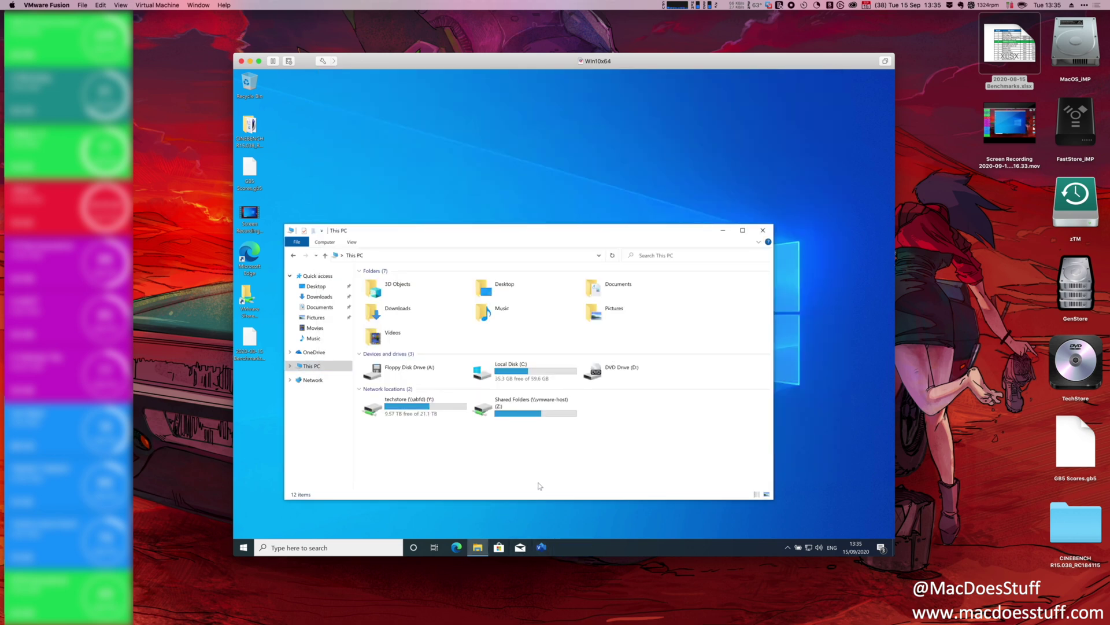
left_click(763, 231)
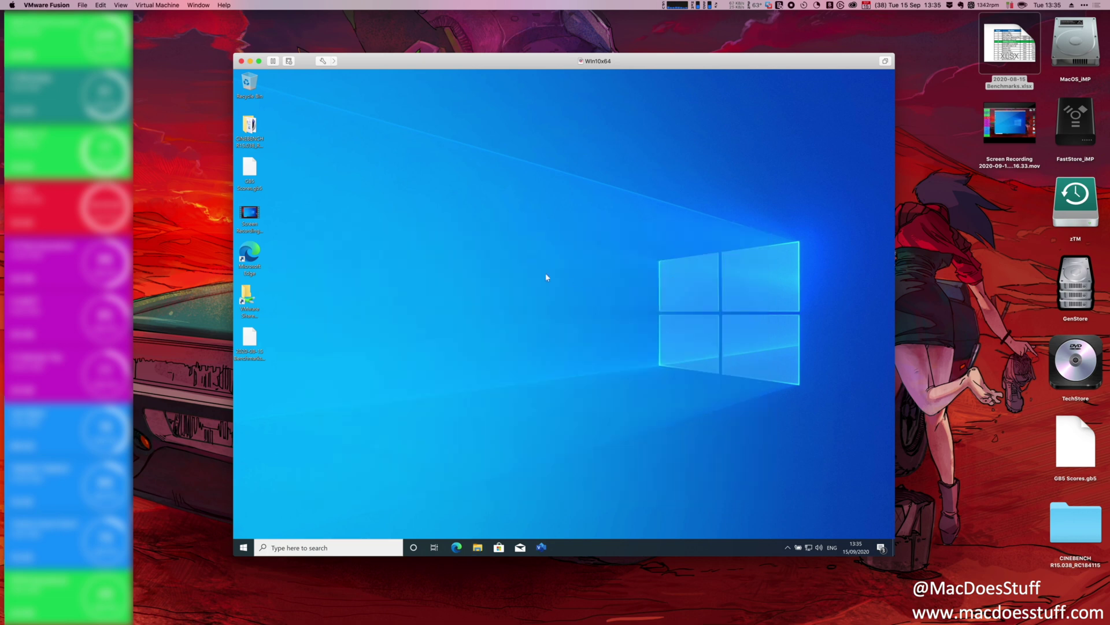
Step: Restore Win10x64 to its 'Snapshot' without saving the current state
left_click(164, 5)
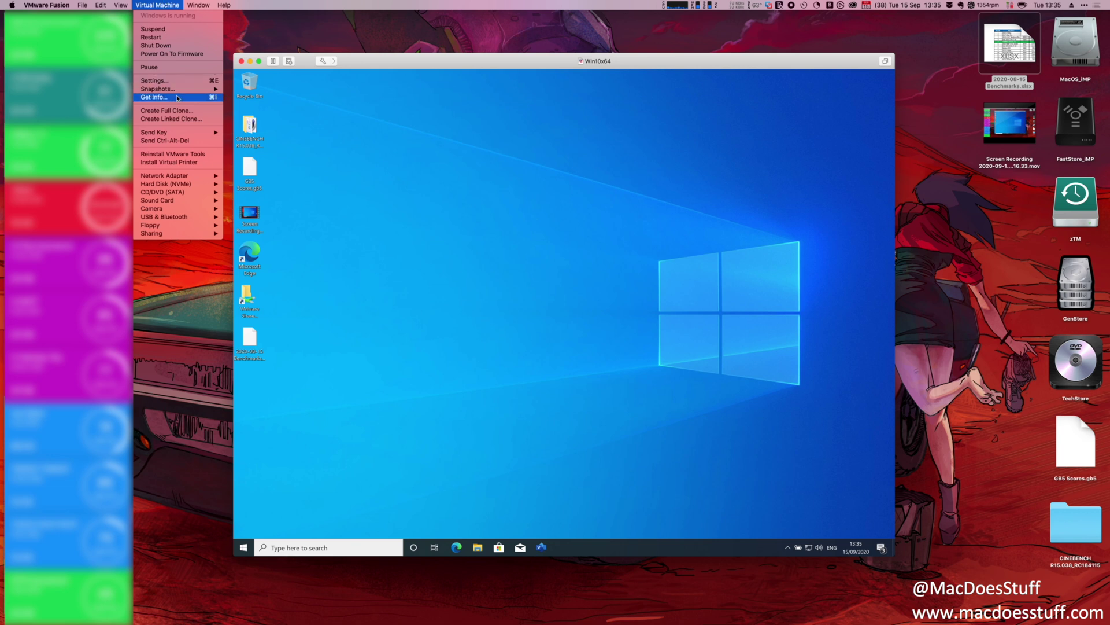
mouse_move(181, 90)
left_click(272, 106)
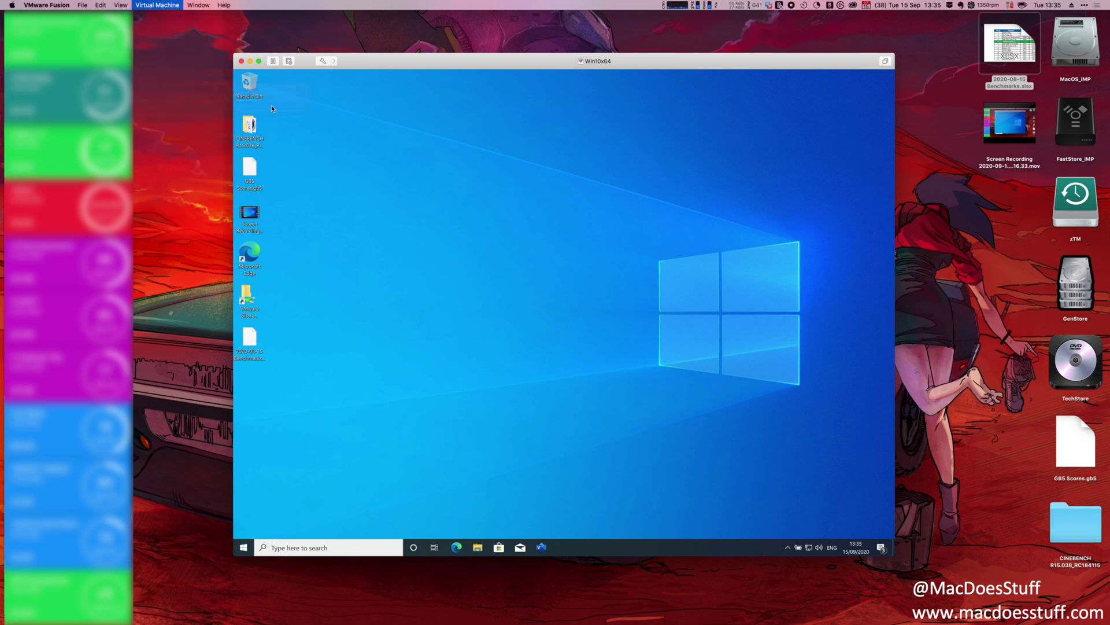
left_click(525, 122)
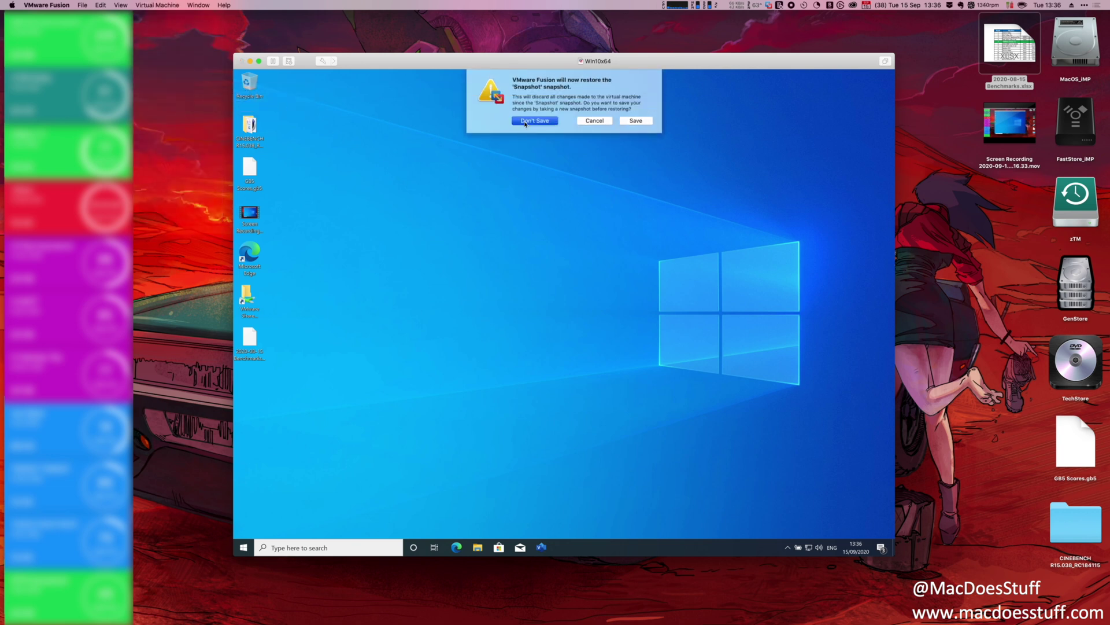
mouse_move(740, 616)
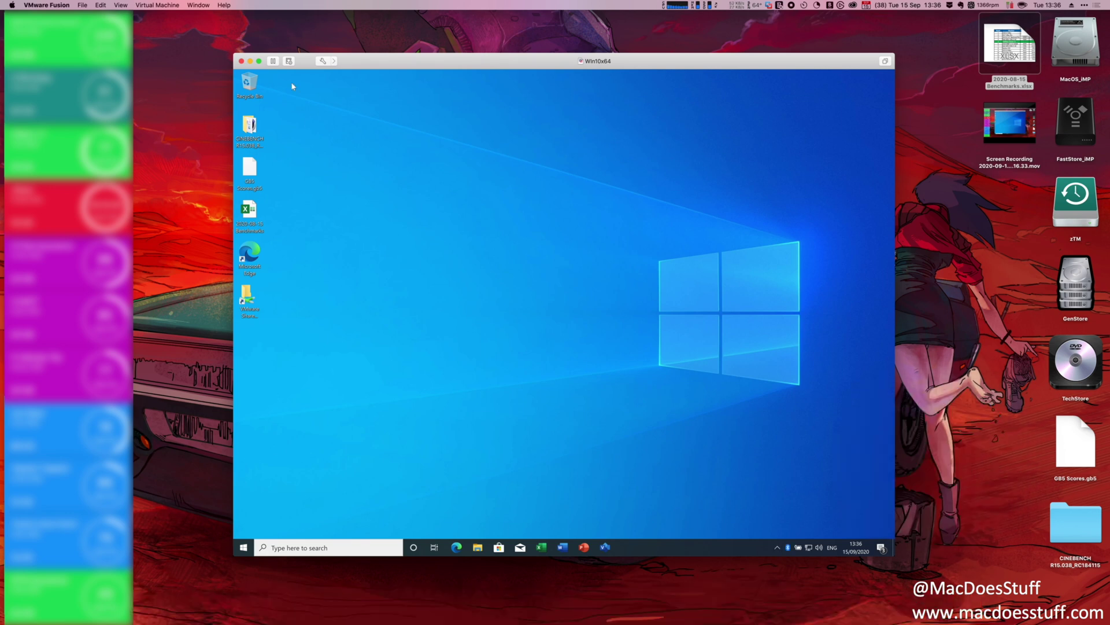
Step: Launch Word in the restored VM, dismiss its sign-in prompt, then switch to the Screen Sharing desktop
left_click(541, 547)
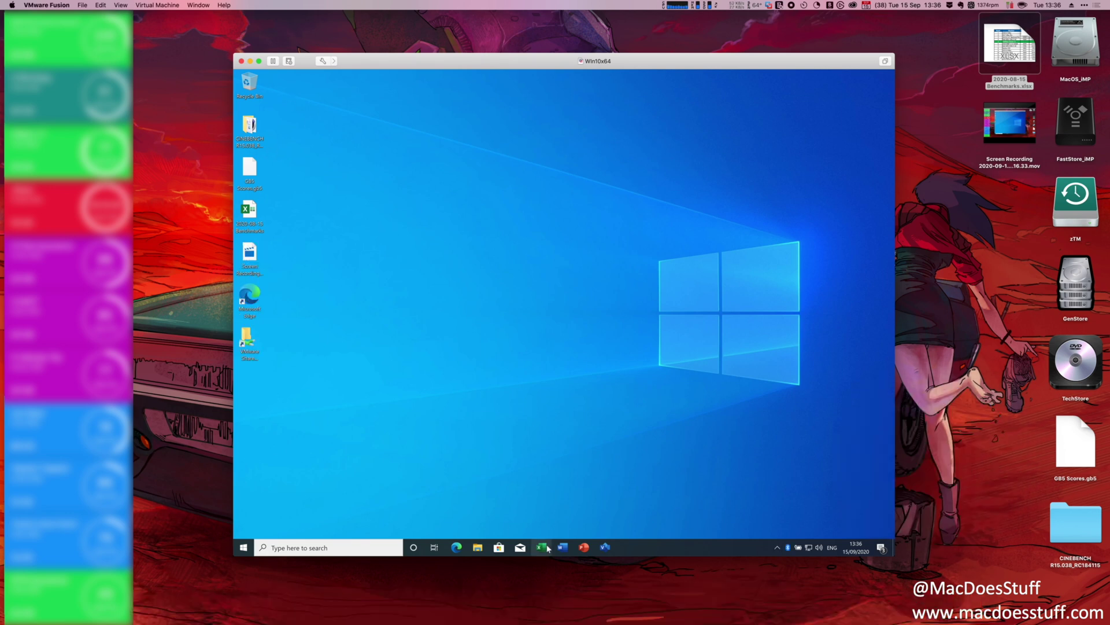
left_click(562, 547)
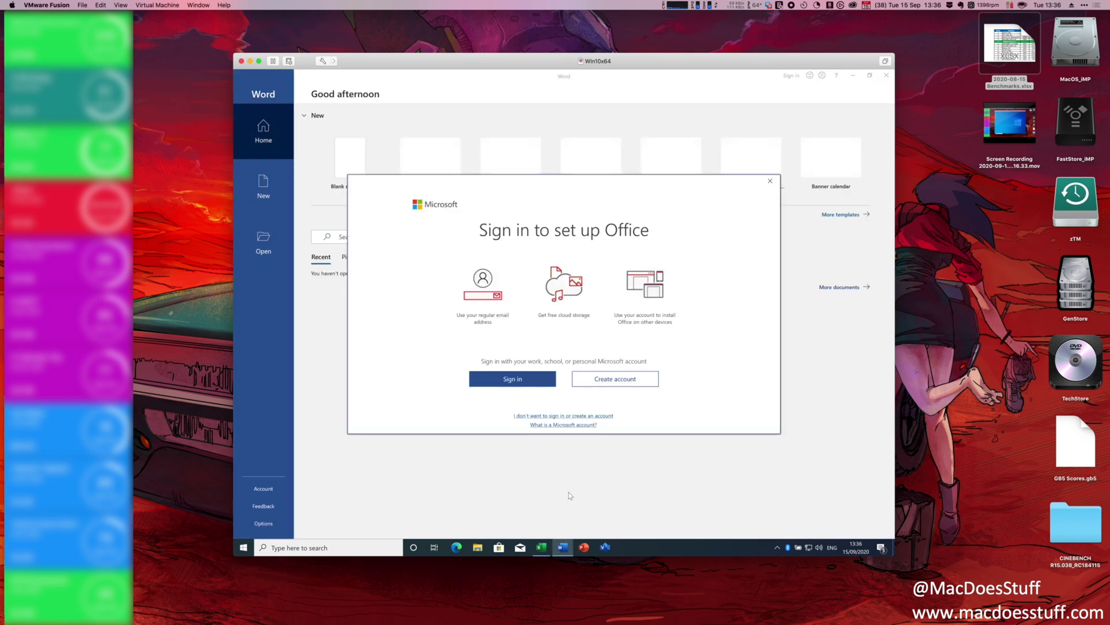
left_click(601, 415)
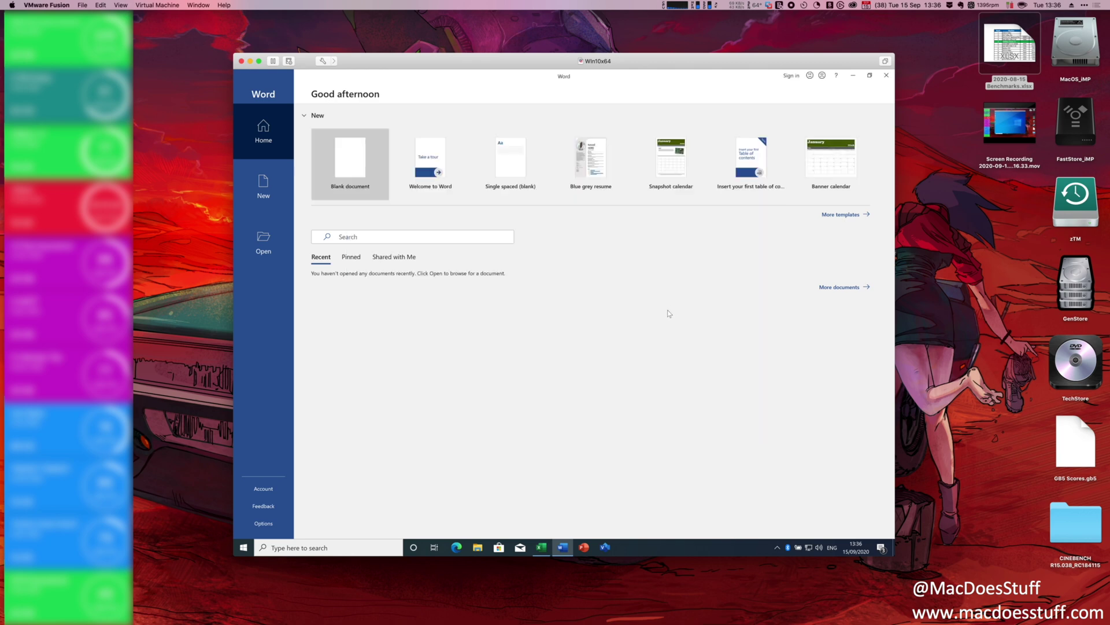
key("ctrl+Right")
key("ctrl+Right")
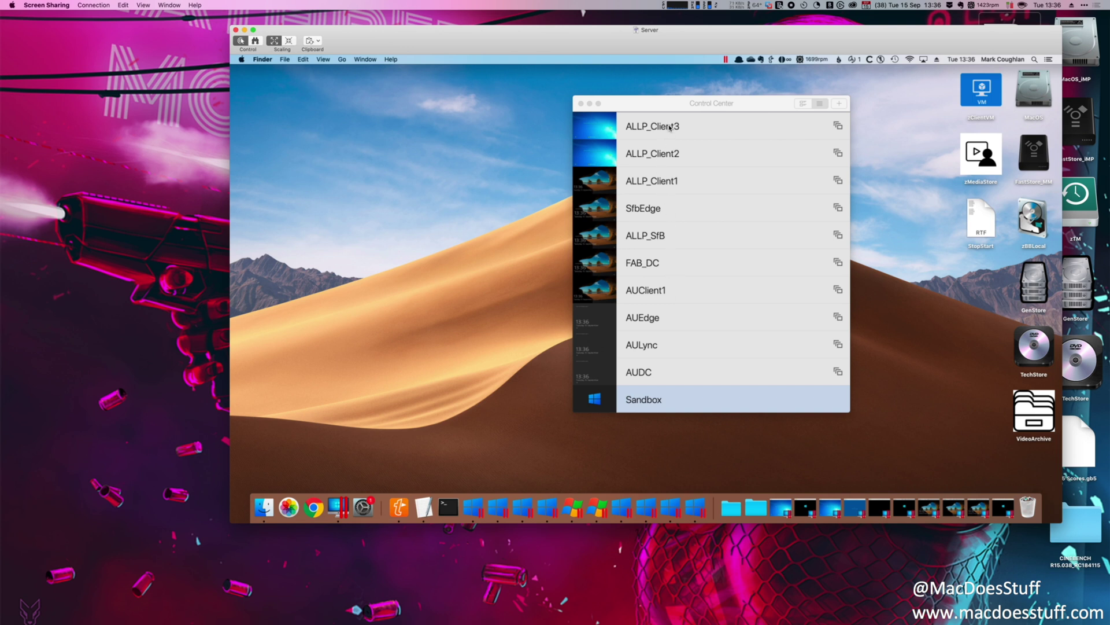
Step: Create a snapshot named 'Test Snapshot' for the AUDC virtual machine
left_click(656, 376)
right_click(656, 376)
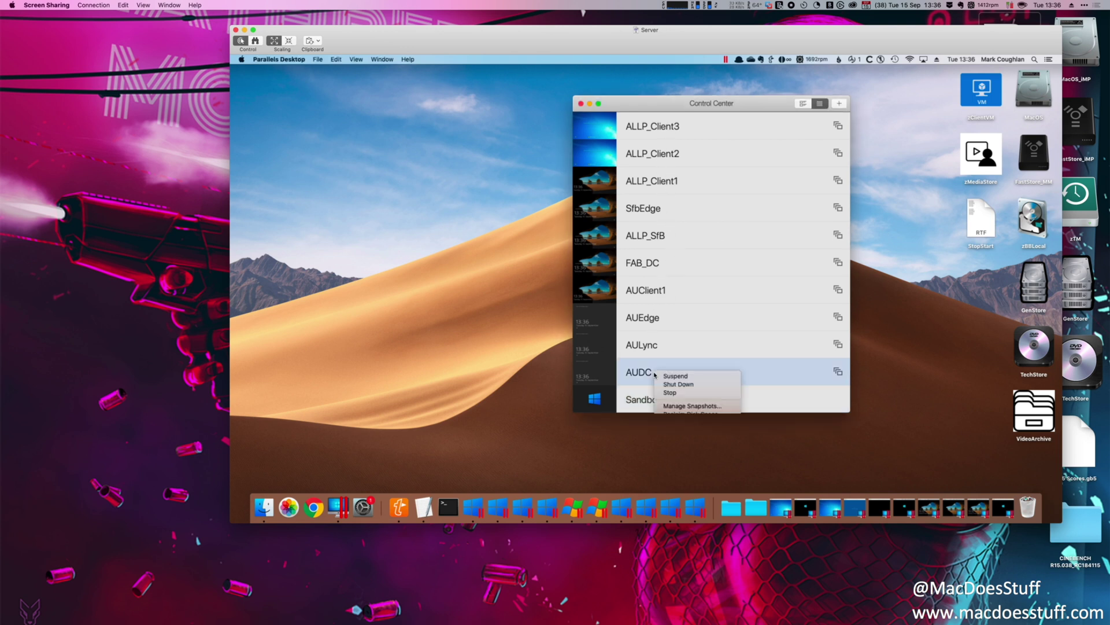
left_click(705, 407)
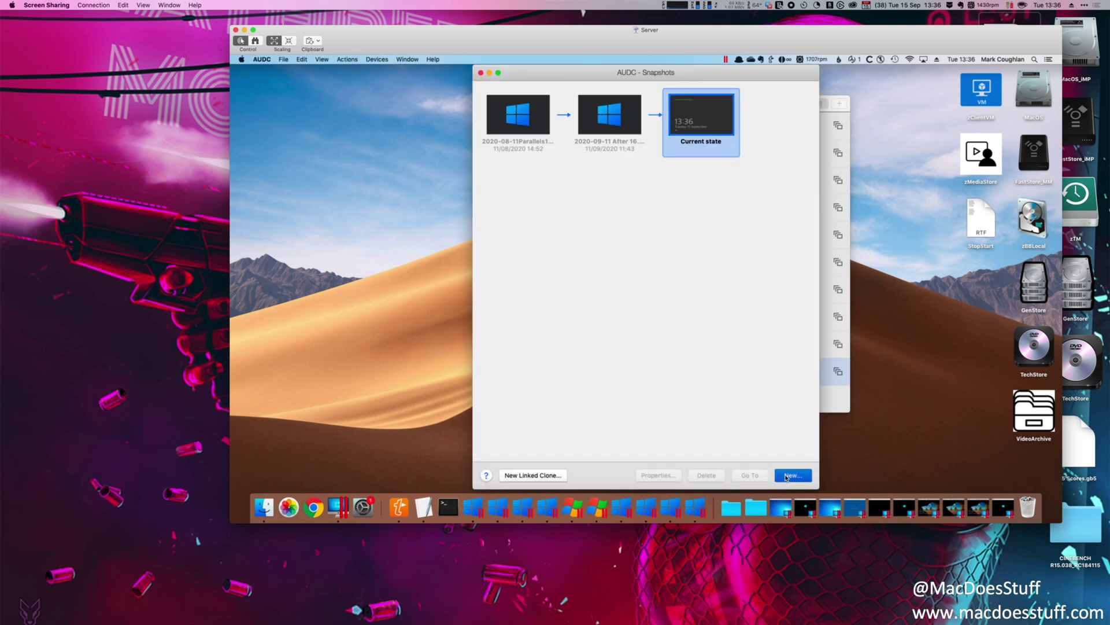
left_click(790, 476)
type("Test Snapshot")
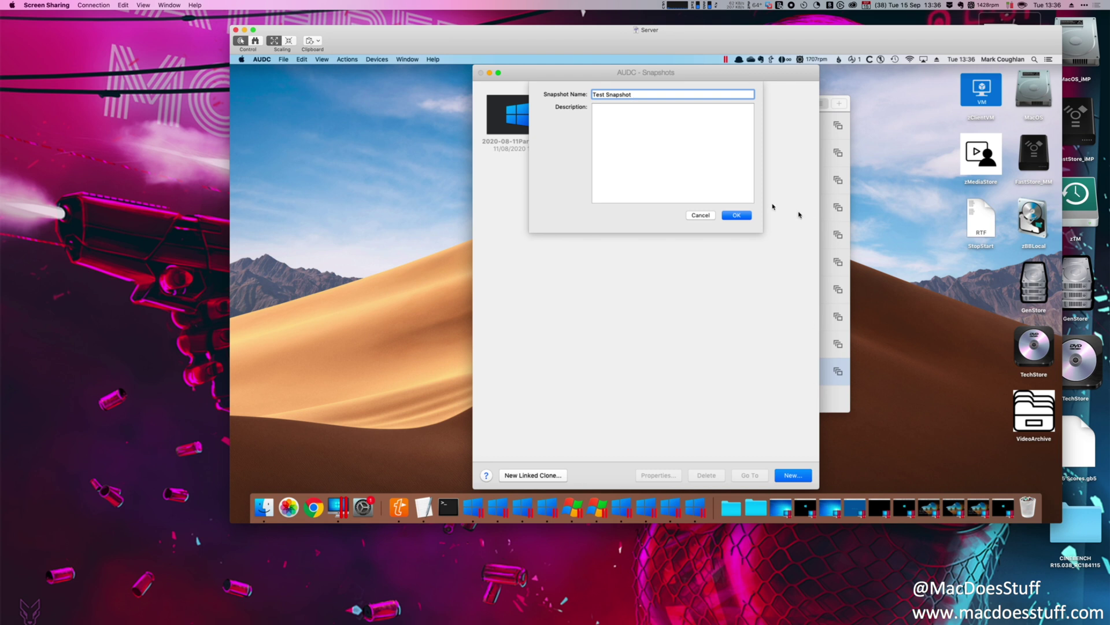
left_click(736, 215)
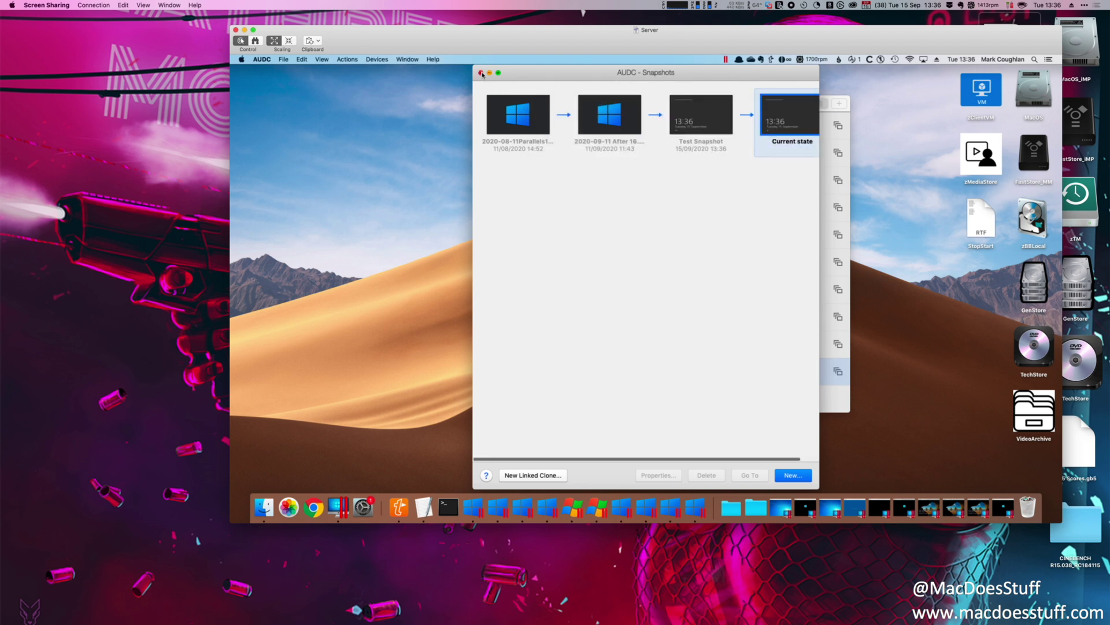
left_click(481, 73)
Step: Create a snapshot named 'Test Snapshot' for the AULync virtual machine
right_click(683, 349)
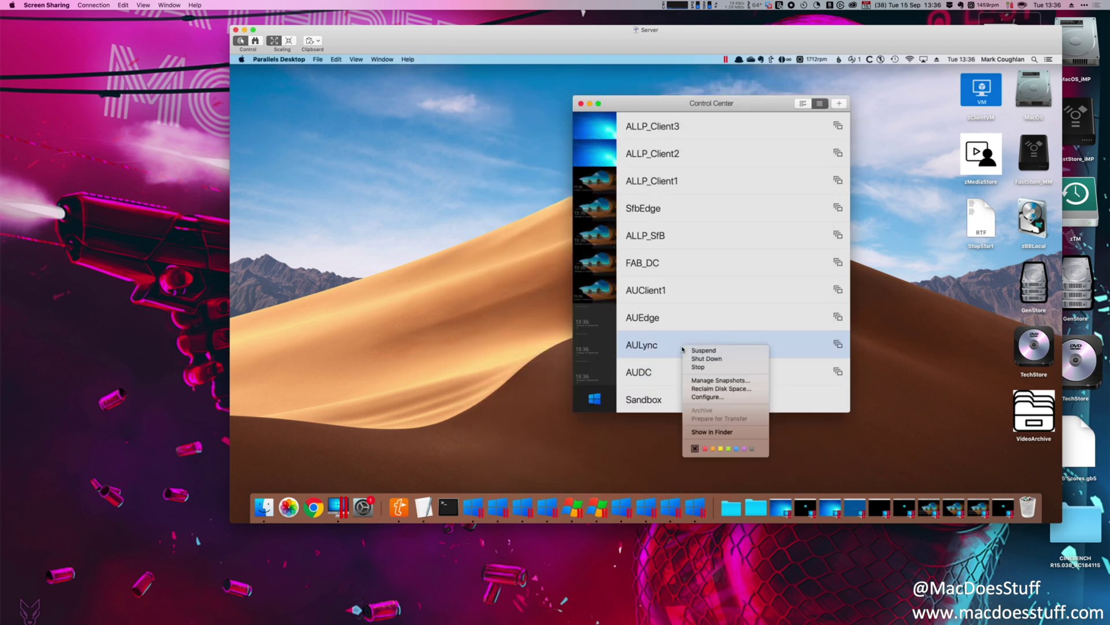
left_click(721, 381)
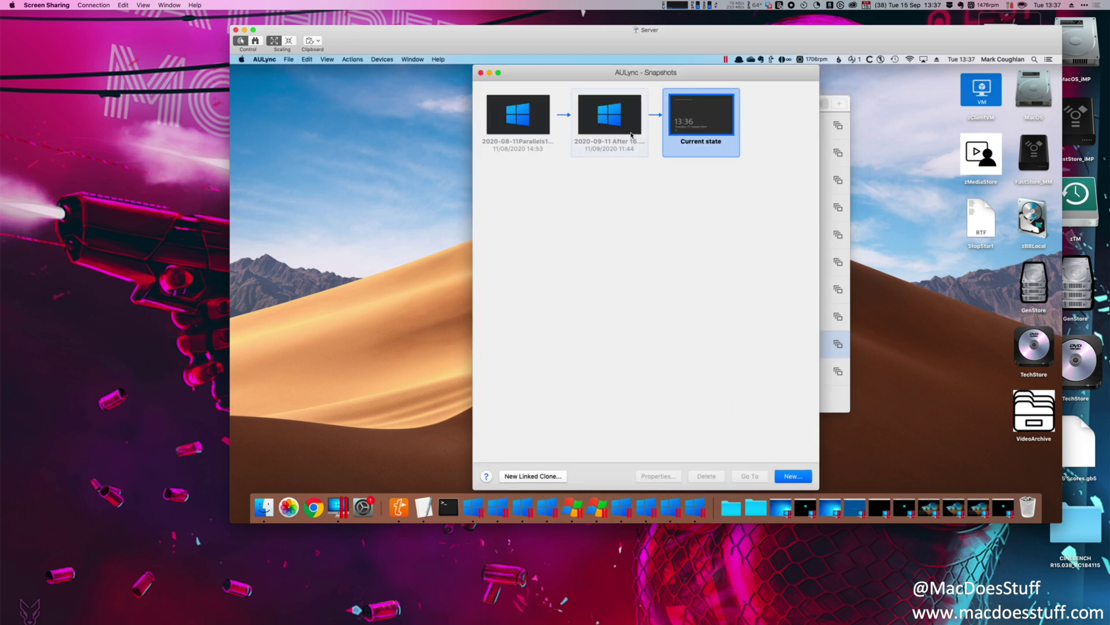
left_click(793, 475)
type("Test Snapsho")
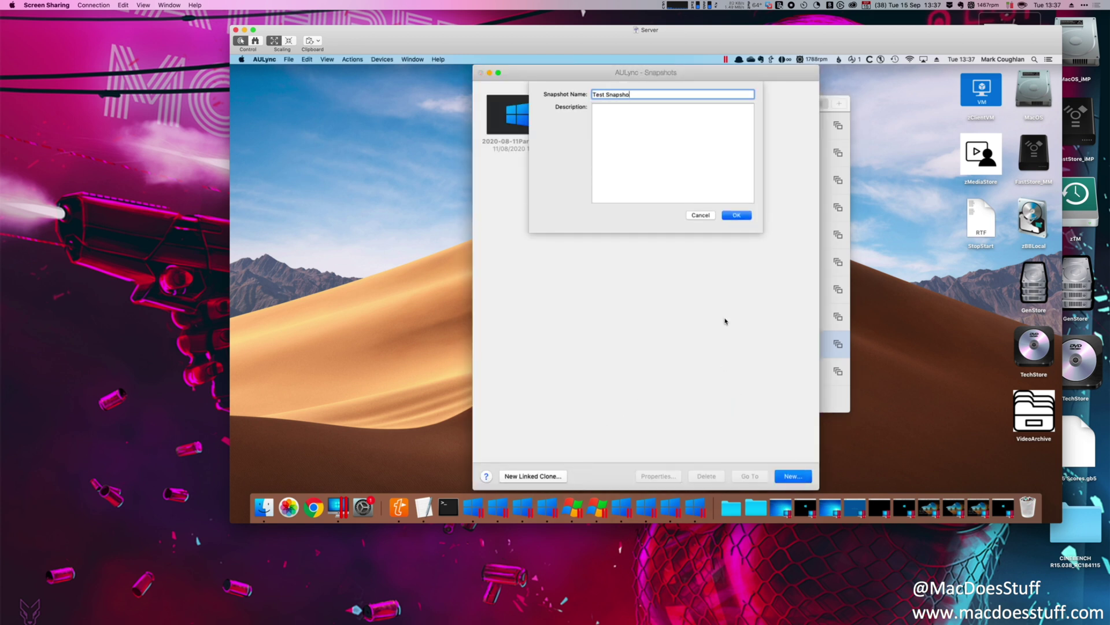
type("t")
key("Return")
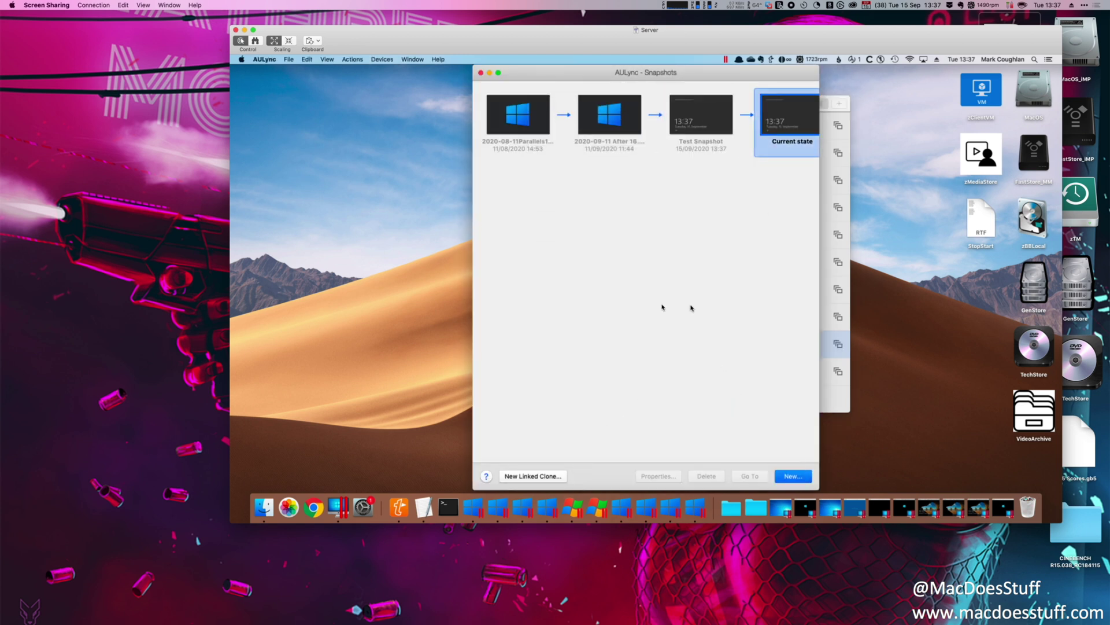
left_click(481, 72)
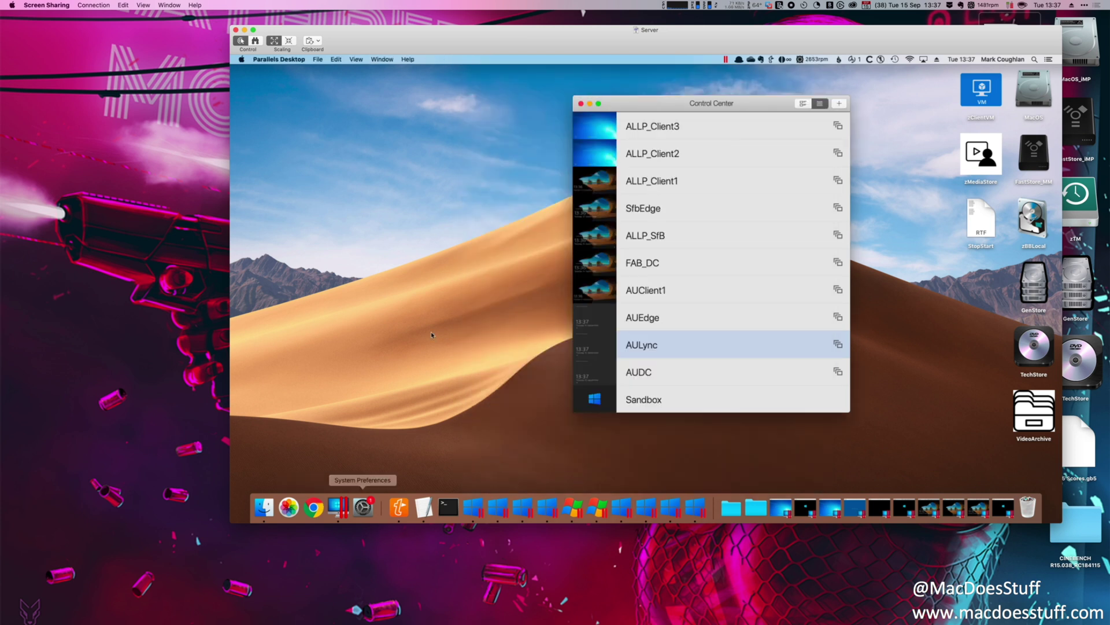
Step: Revert AUDC to its Test Snapshot without saving the current state, then close its snapshot manager
right_click(722, 372)
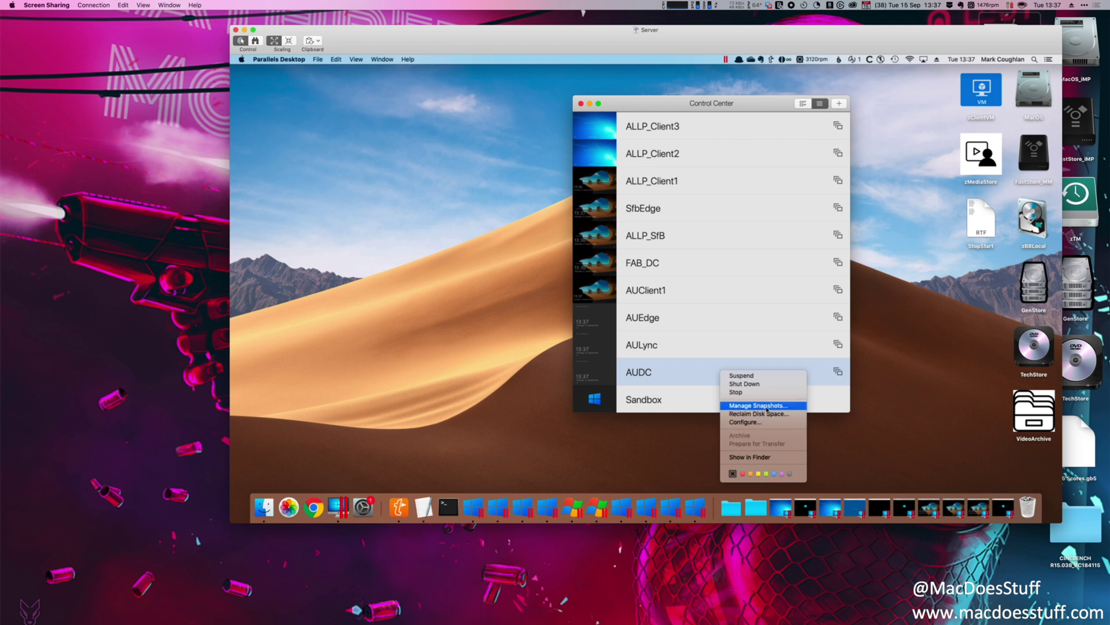
left_click(758, 405)
right_click(692, 120)
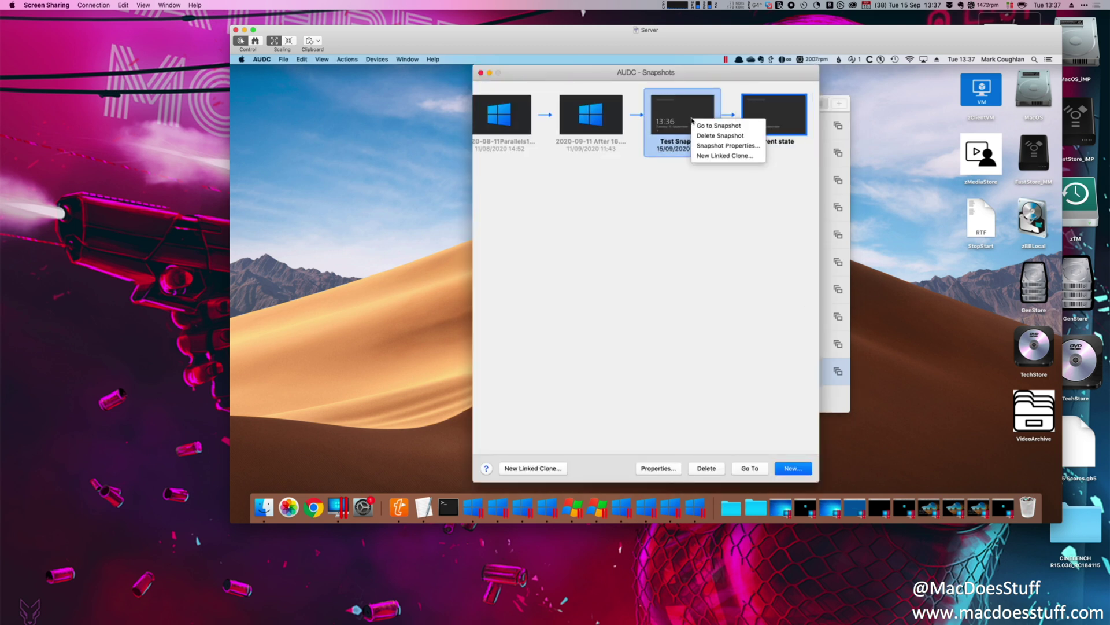
left_click(710, 124)
left_click(572, 191)
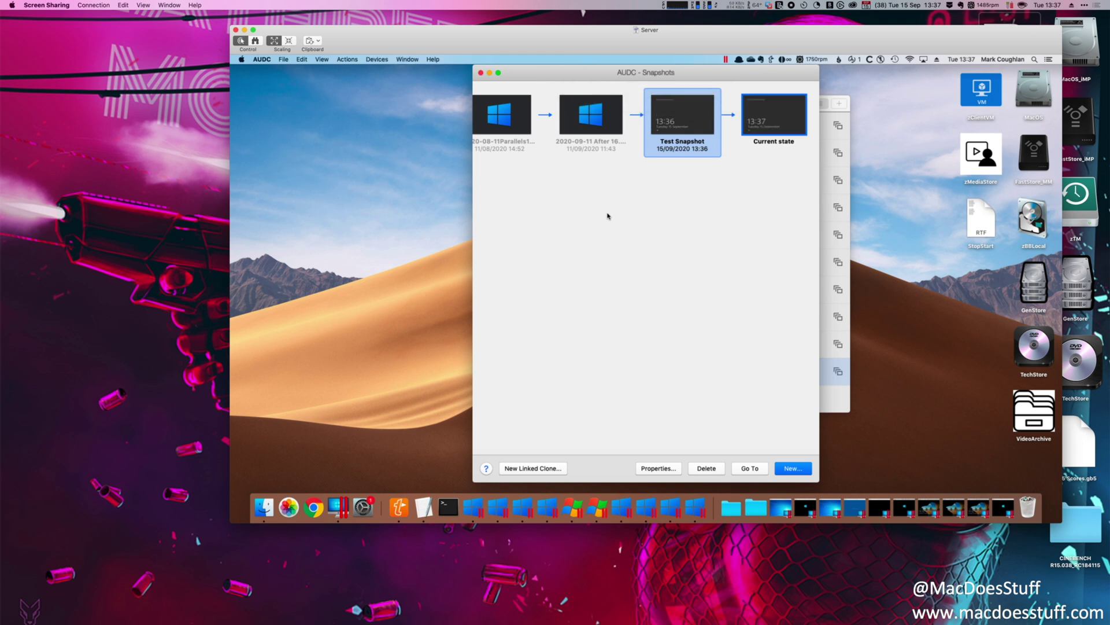
key("super+w")
Step: Revert AULync to its Test Snapshot without saving, then return to the VMware Fusion desktop
left_click(682, 341)
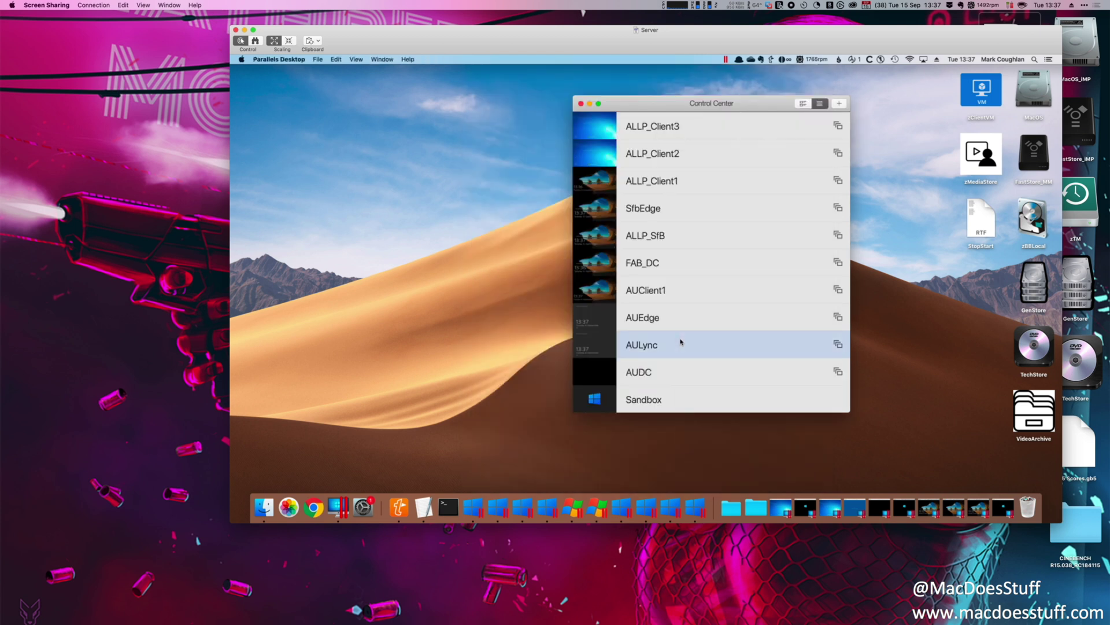
right_click(680, 340)
left_click(731, 375)
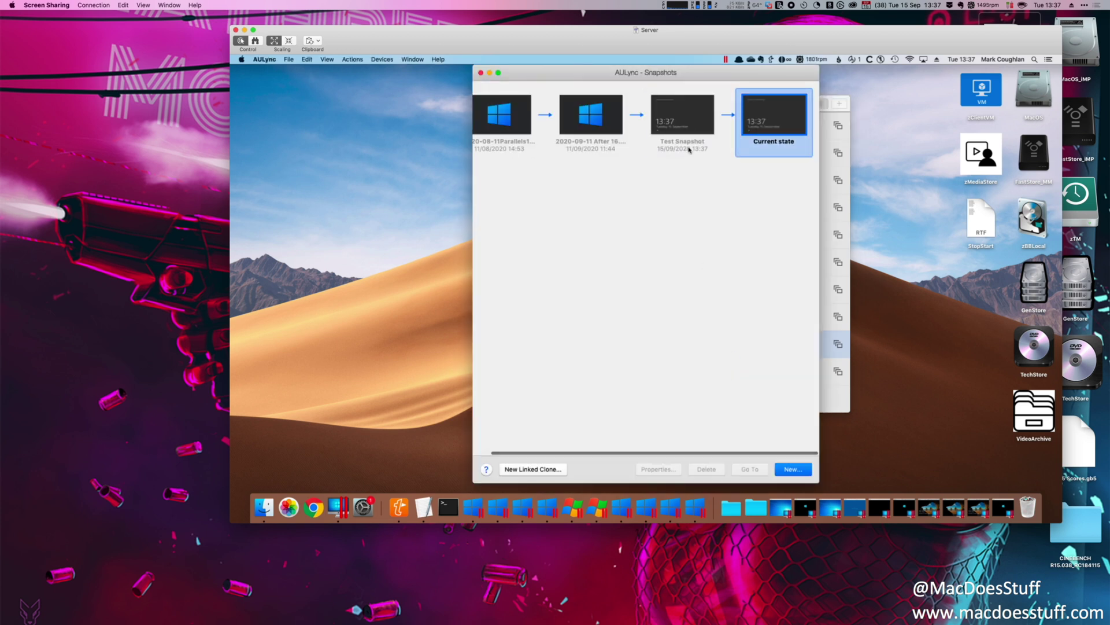
right_click(688, 118)
left_click(702, 123)
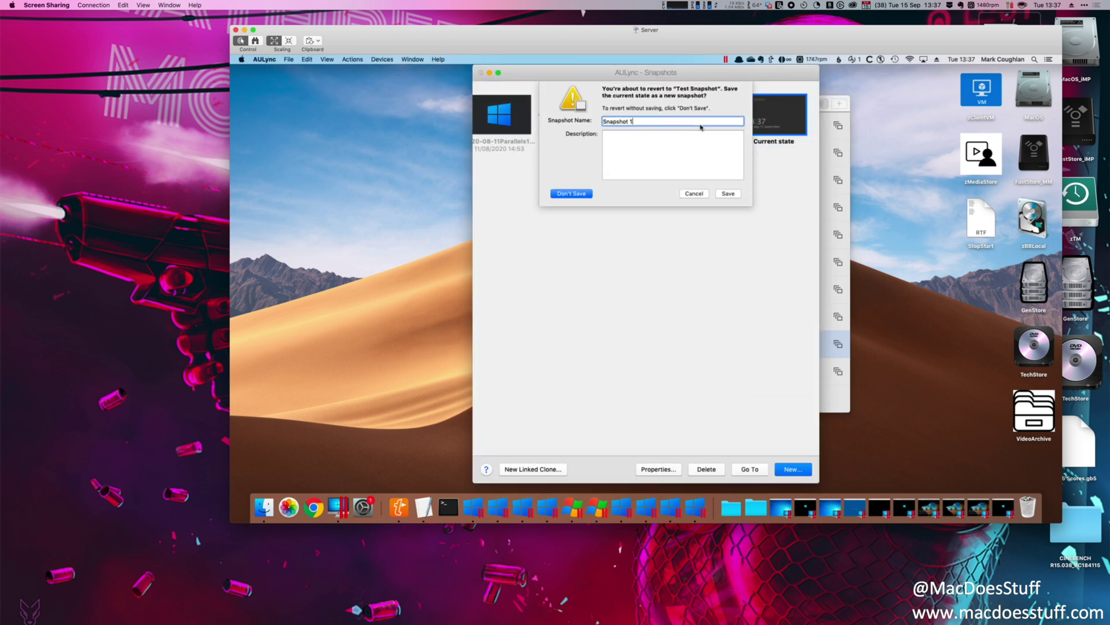
left_click(582, 191)
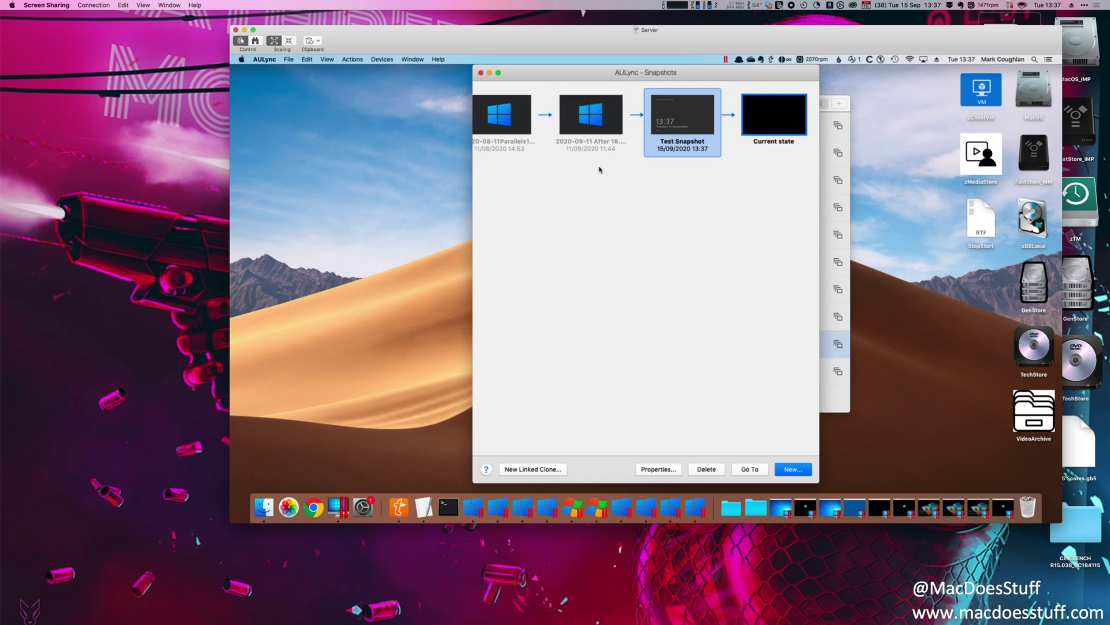
left_click(481, 72)
key("ctrl+Left")
key("ctrl+Left")
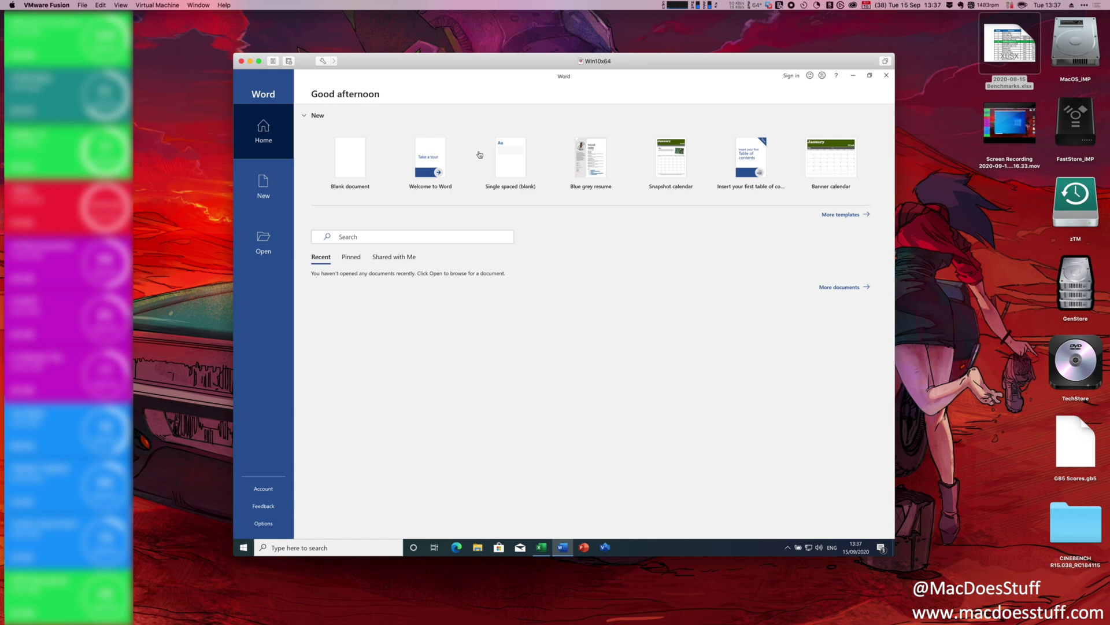
Step: Return to the Screen Sharing session showing Parallels Control Center's VM list
key("ctrl+Right")
key("ctrl+Right")
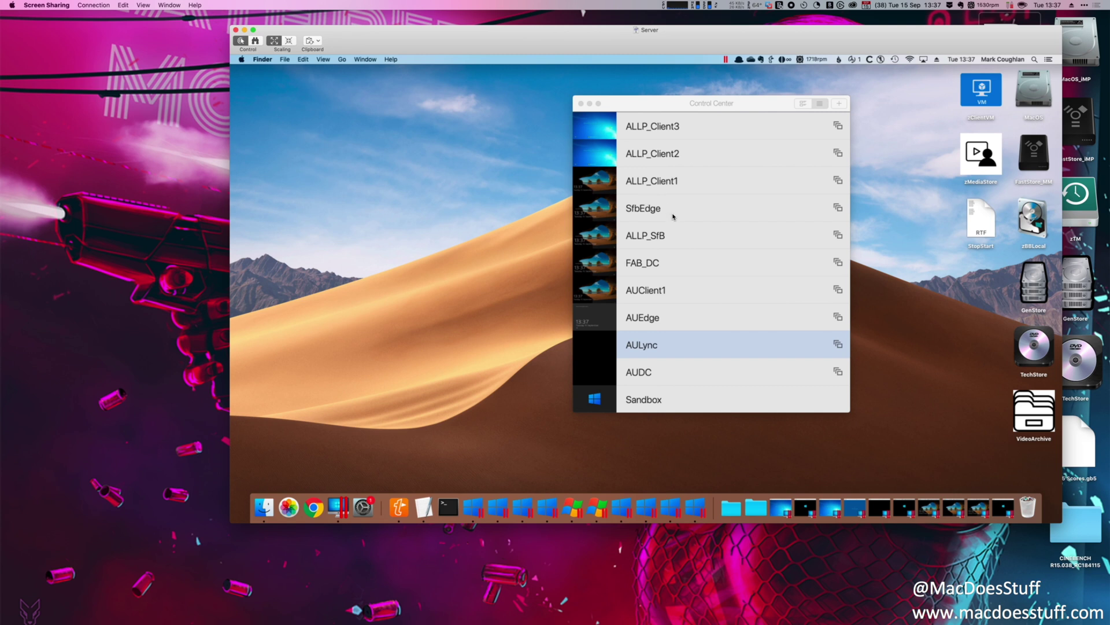
Step: Open ALLP_SfB's Manage Snapshots window to view its snapshot list, then close it
left_click(671, 231)
right_click(672, 232)
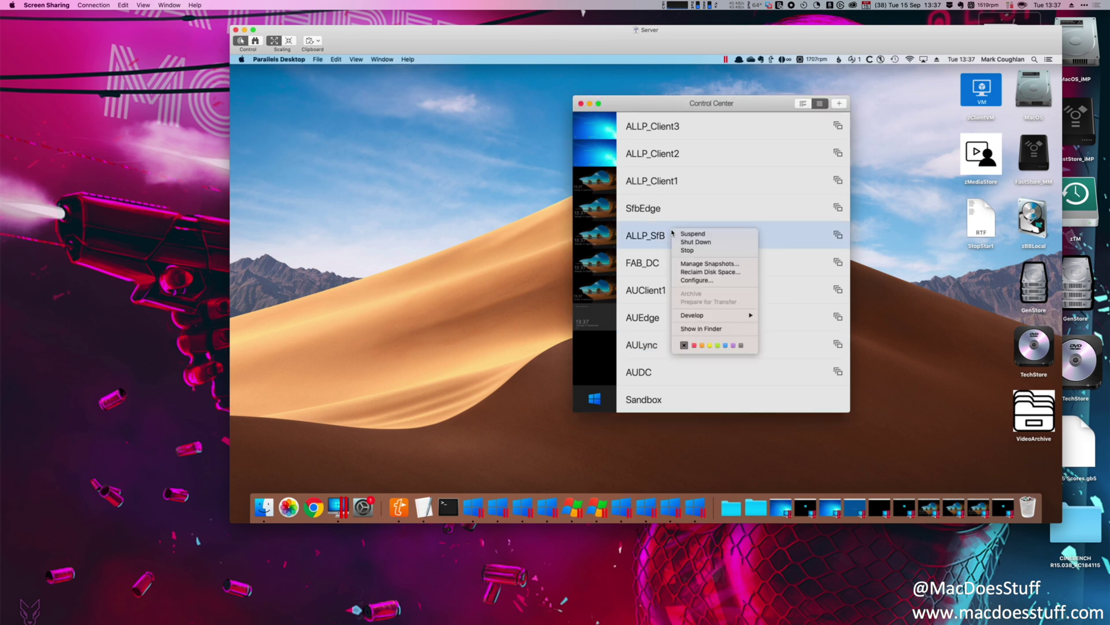
left_click(709, 263)
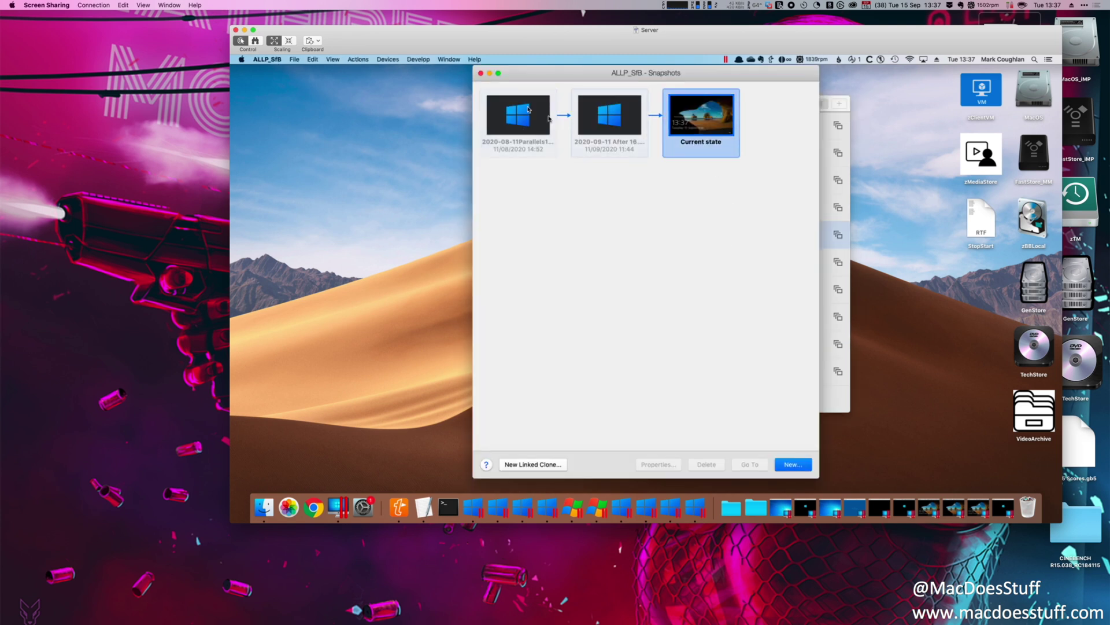
left_click(481, 73)
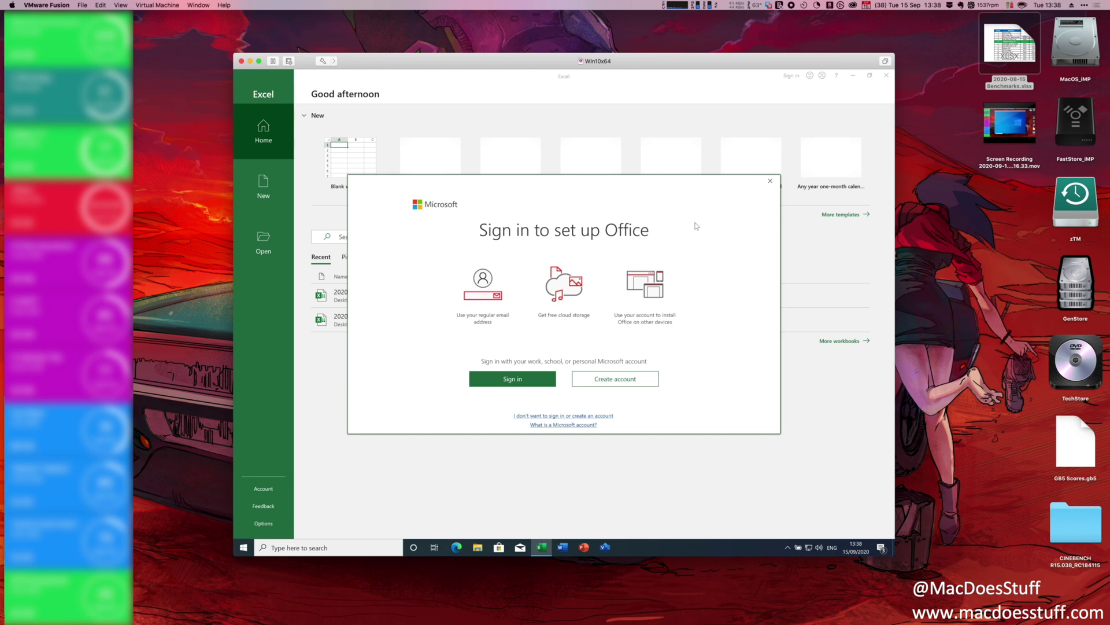
Step: Dismiss Excel's Office sign-in prompt to reveal the recent Benchmarks workbooks
left_click(770, 181)
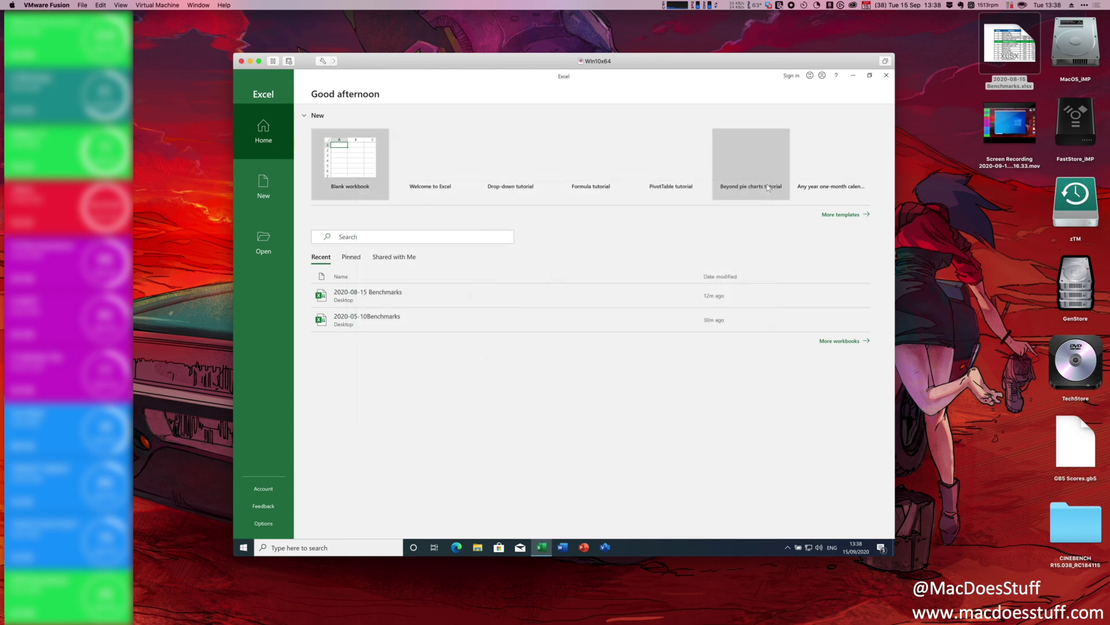